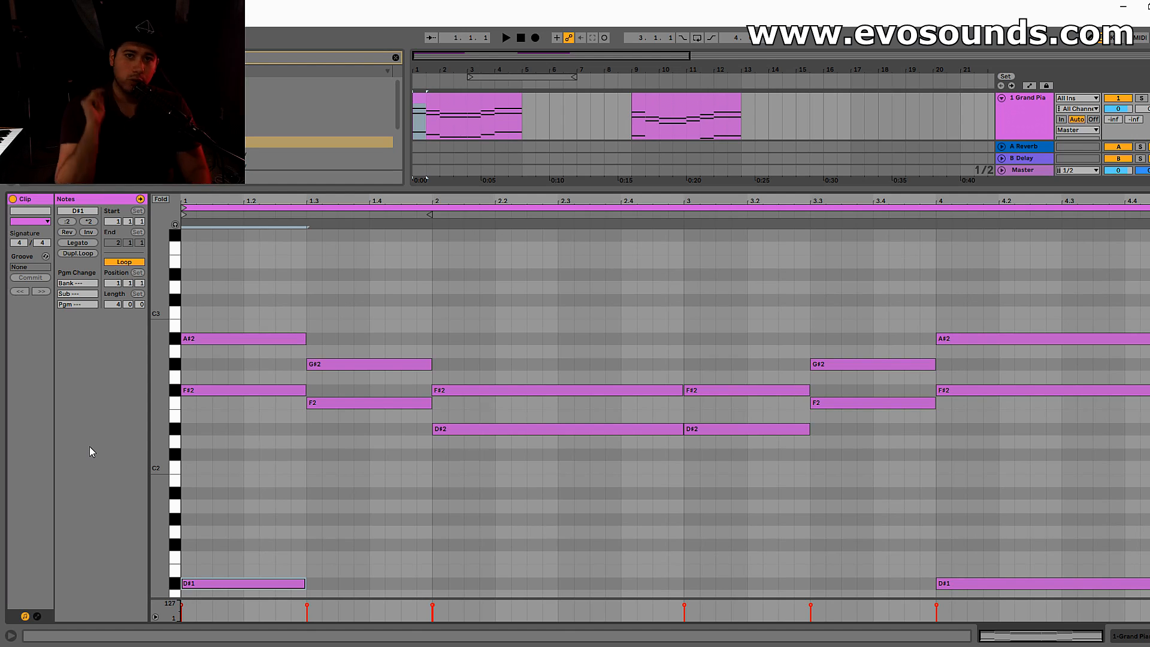
# Select the first Grand Piano clip and play back its chord progression.
pyautogui.moveTo(156, 454); pyautogui.dragTo(147, 454)
pyautogui.scroll(-3, 414, 441)
pyautogui.click(456, 111)
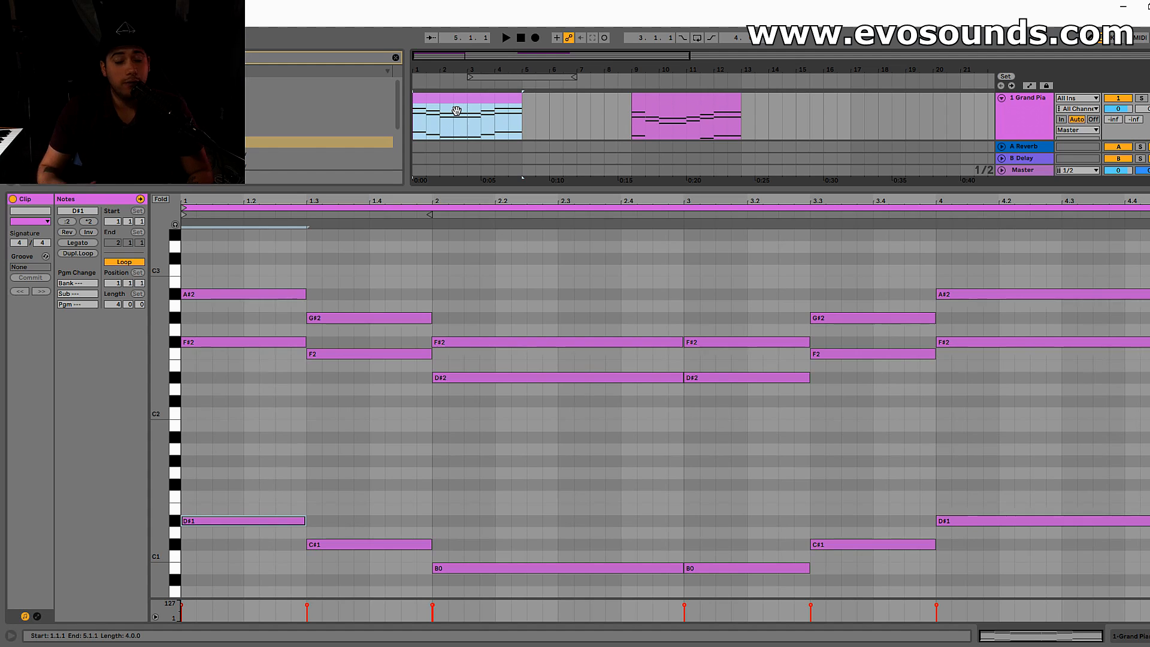
pyautogui.press('space')
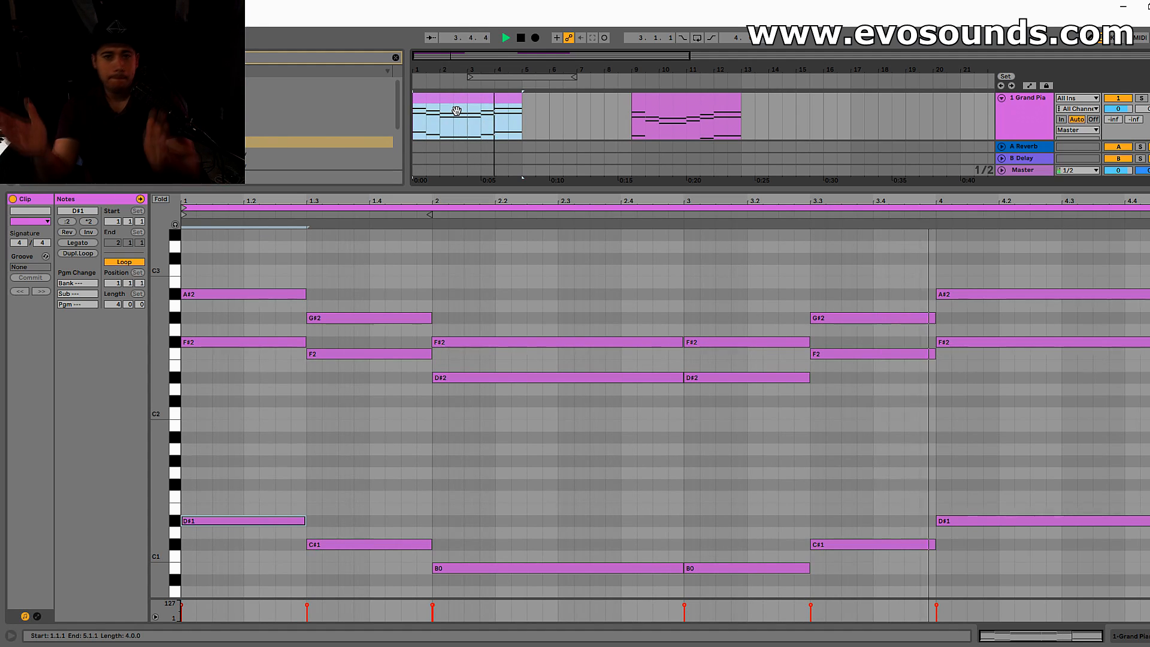
pyautogui.press('space')
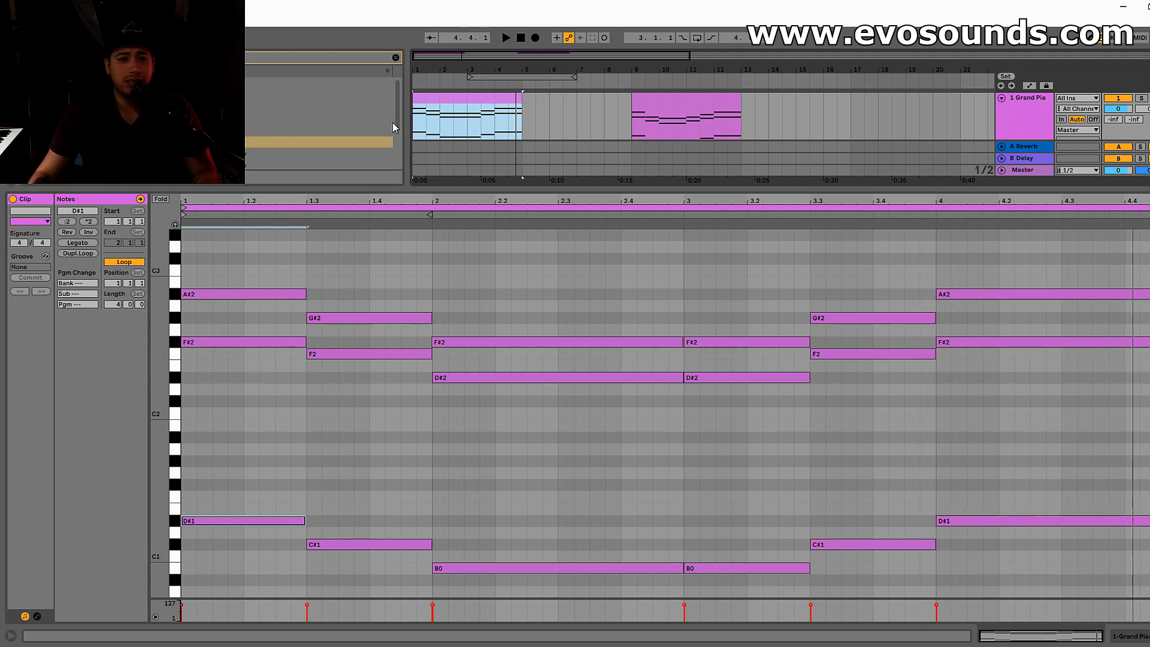
# Examine the D#1, F#2 and A#2 notes that make up the first chord.
pyautogui.scroll(5, 297, 269)
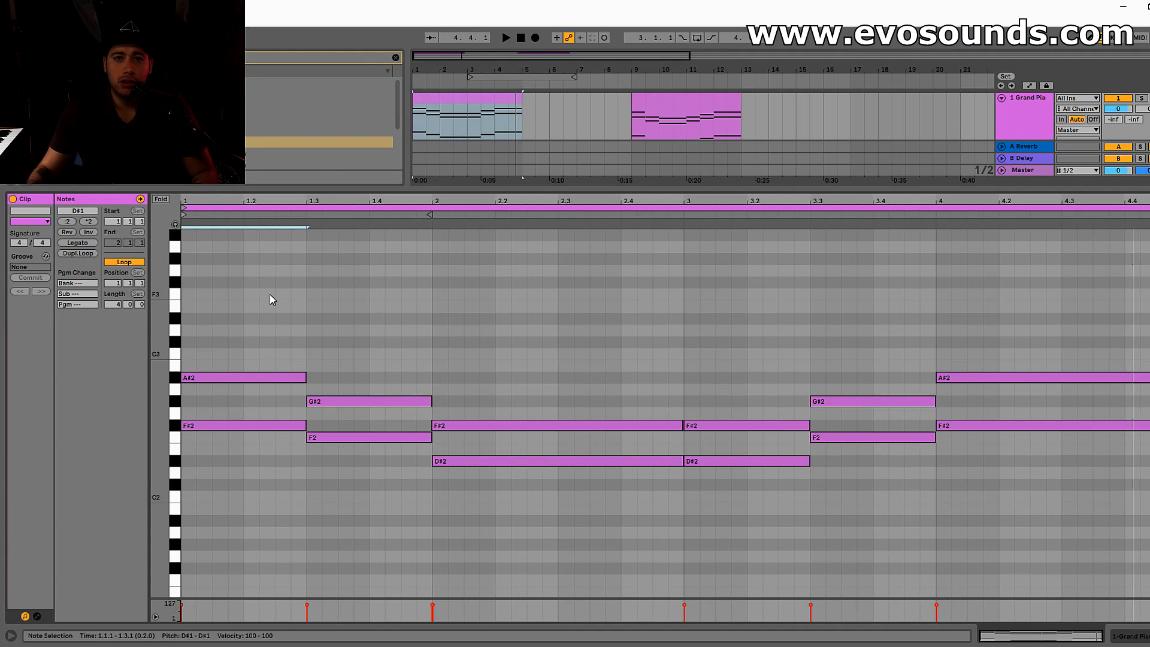
pyautogui.scroll(-3, 216, 294)
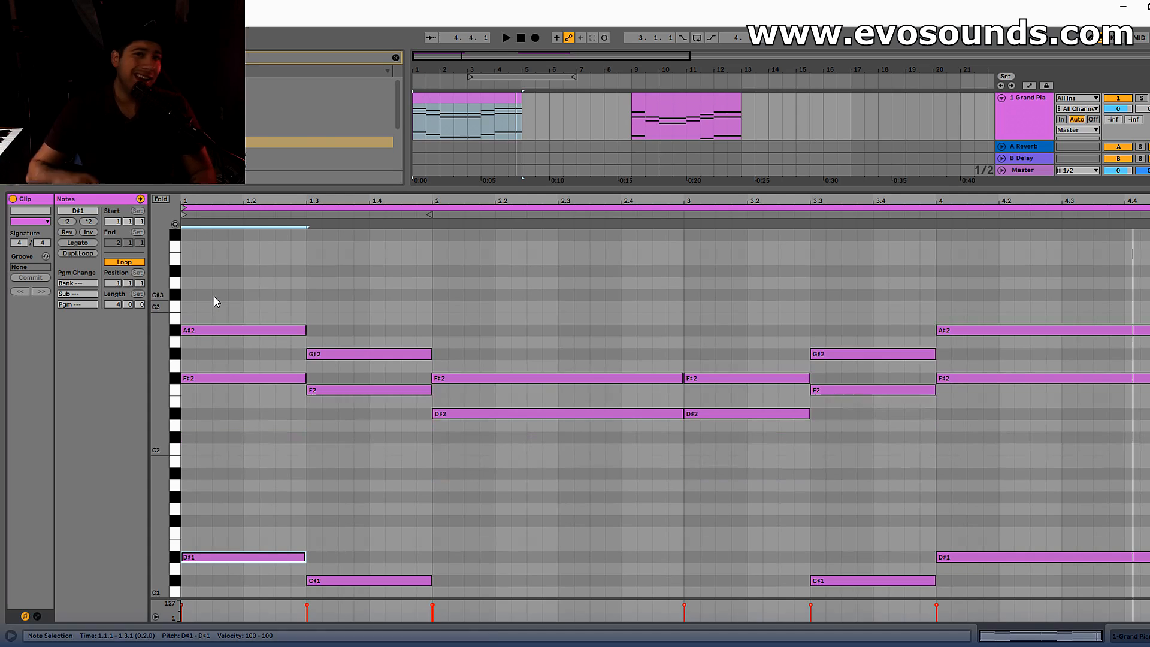
pyautogui.moveTo(212, 276); pyautogui.dragTo(258, 566)
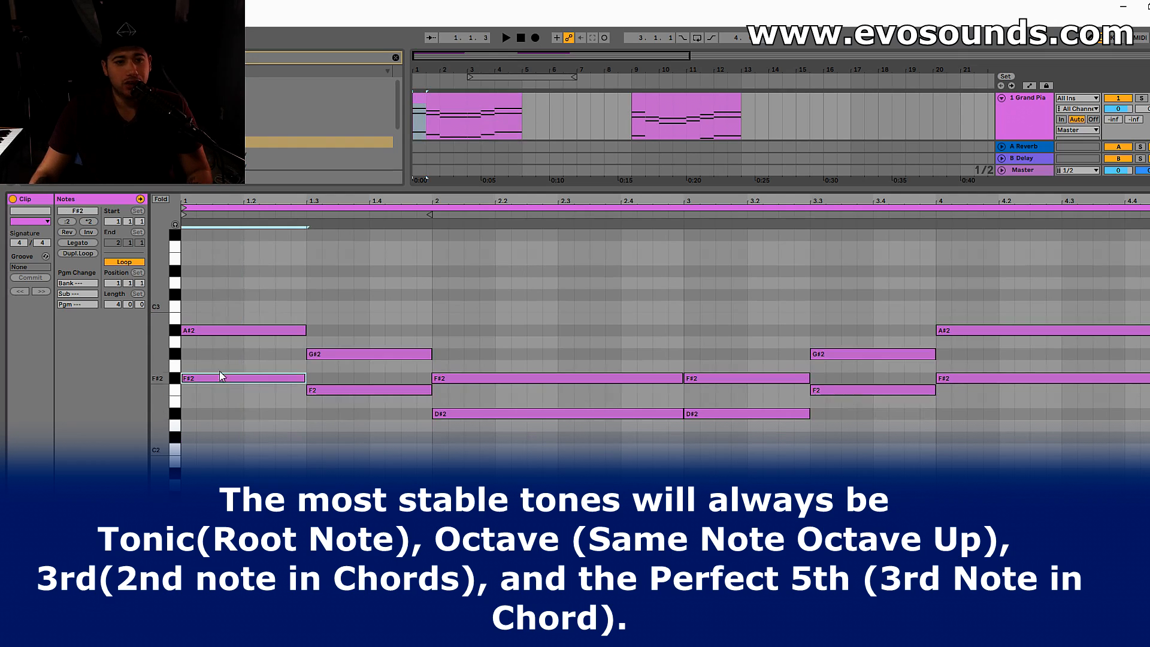
pyautogui.click(216, 334)
pyautogui.click(215, 342)
pyautogui.moveTo(213, 571); pyautogui.dragTo(252, 267)
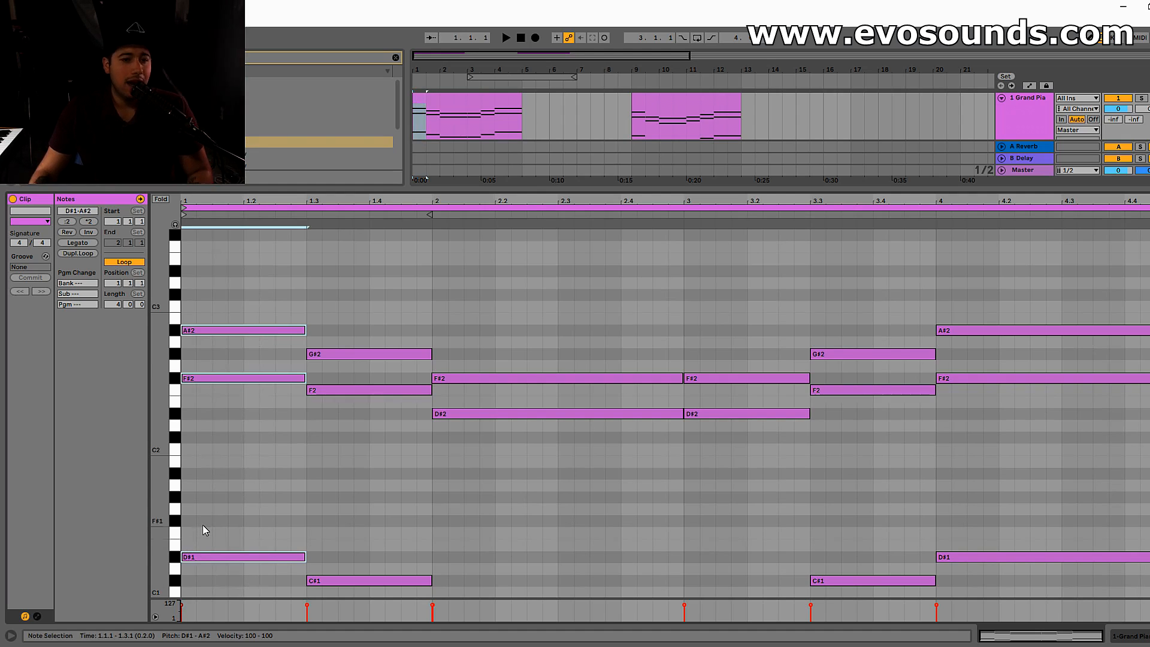
pyautogui.scroll(-2, 203, 474)
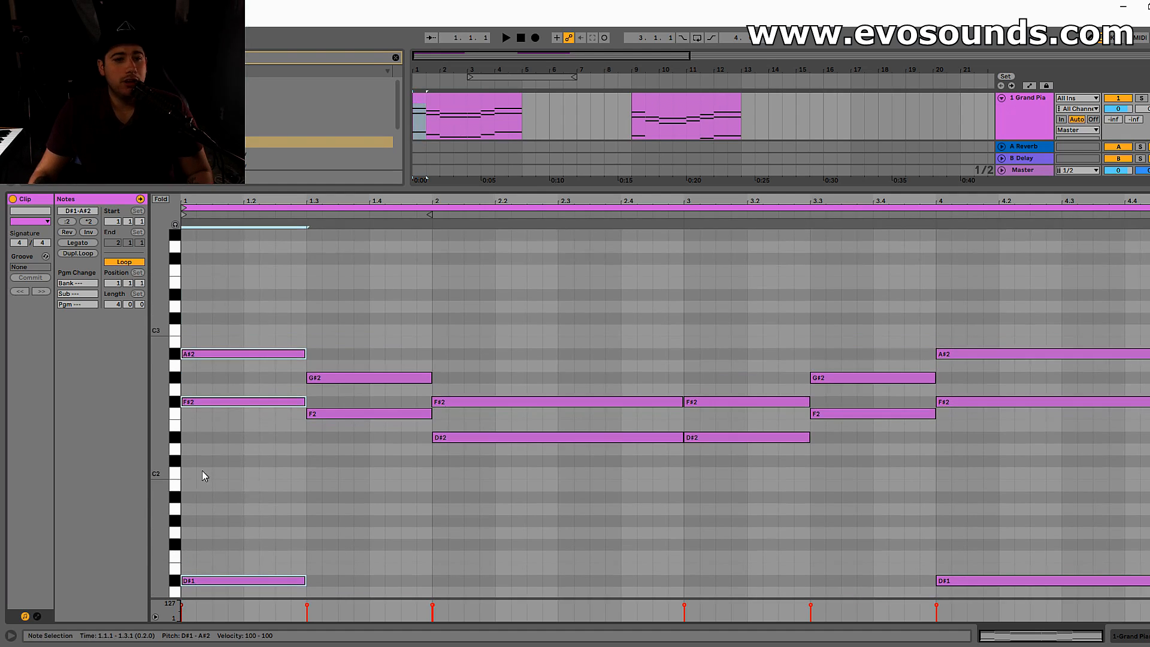
pyautogui.moveTo(215, 590); pyautogui.dragTo(222, 345)
pyautogui.click(202, 546)
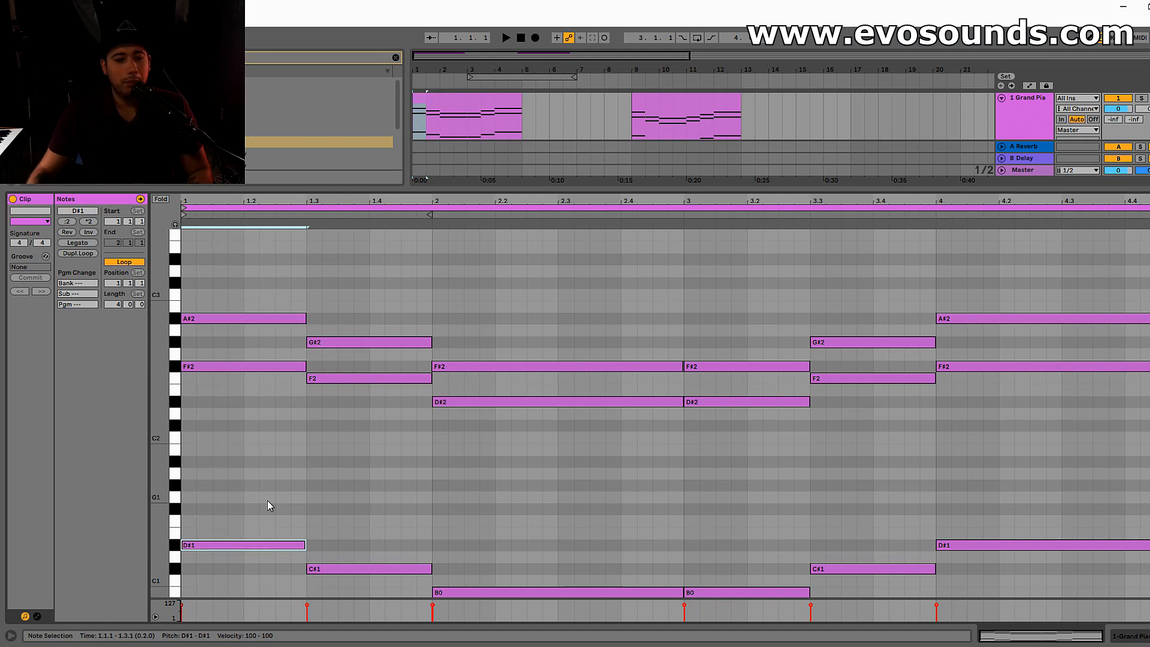
pyautogui.click(207, 367)
pyautogui.click(201, 319)
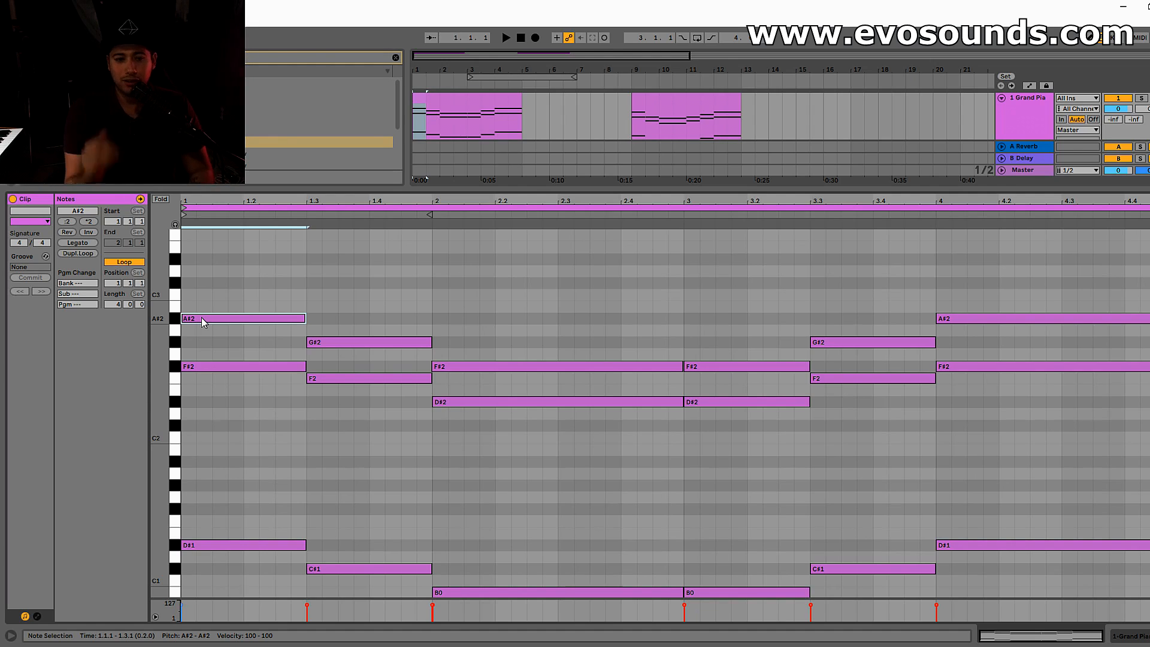
# Add an F#3 melody note two sixteenths long at the very start of the clip, above the first chord.
pyautogui.scroll(3, 186, 401)
pyautogui.doubleClick(190, 343)
pyautogui.moveTo(195, 344); pyautogui.dragTo(208, 347)
pyautogui.press('Up')
pyautogui.press('Up')
pyautogui.press('Up')
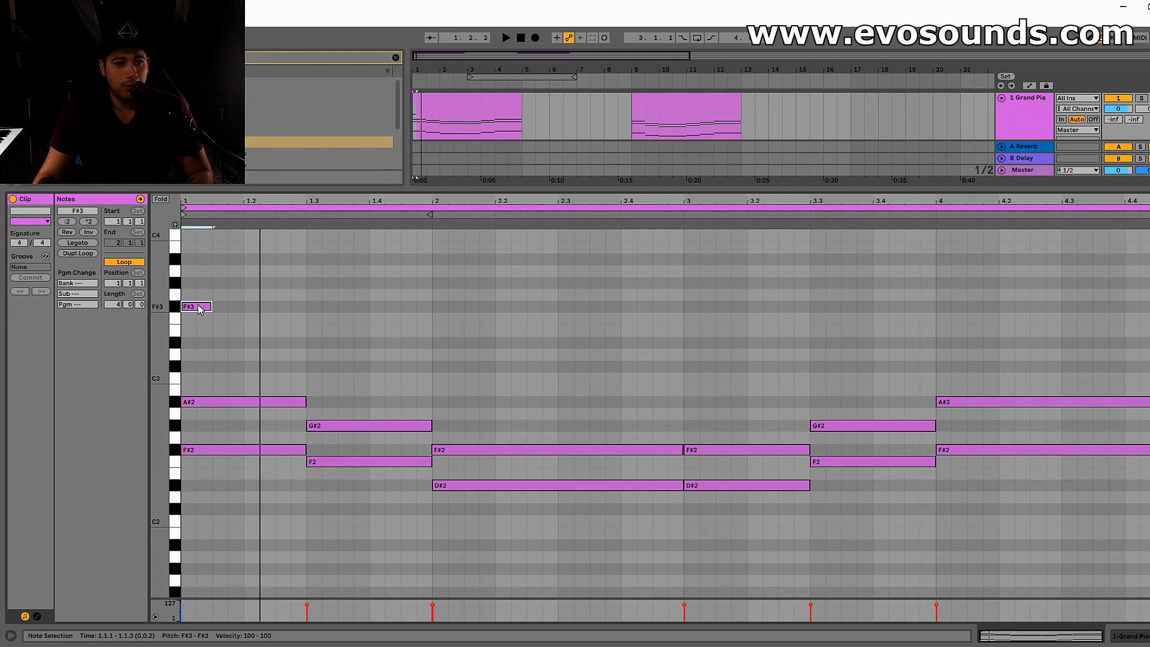
# Try the first melody note an octave higher, on F#4, and play it back over the first chord.
pyautogui.hotkey('shift', 'Up')
pyautogui.press('space')
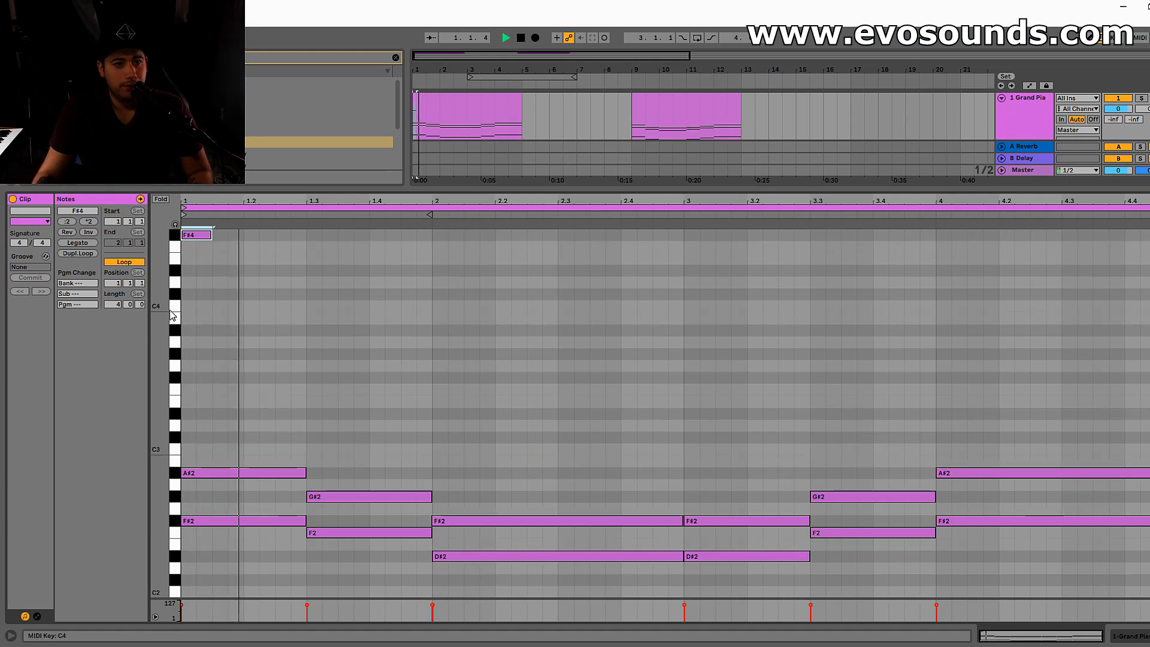
pyautogui.press('space')
pyautogui.moveTo(174, 312); pyautogui.dragTo(149, 312)
pyautogui.click(196, 284)
pyautogui.moveTo(198, 260)
pyautogui.mouseDown()
pyautogui.moveTo(200, 282)
pyautogui.moveTo(206, 268)
pyautogui.mouseUp()
pyautogui.press('space')
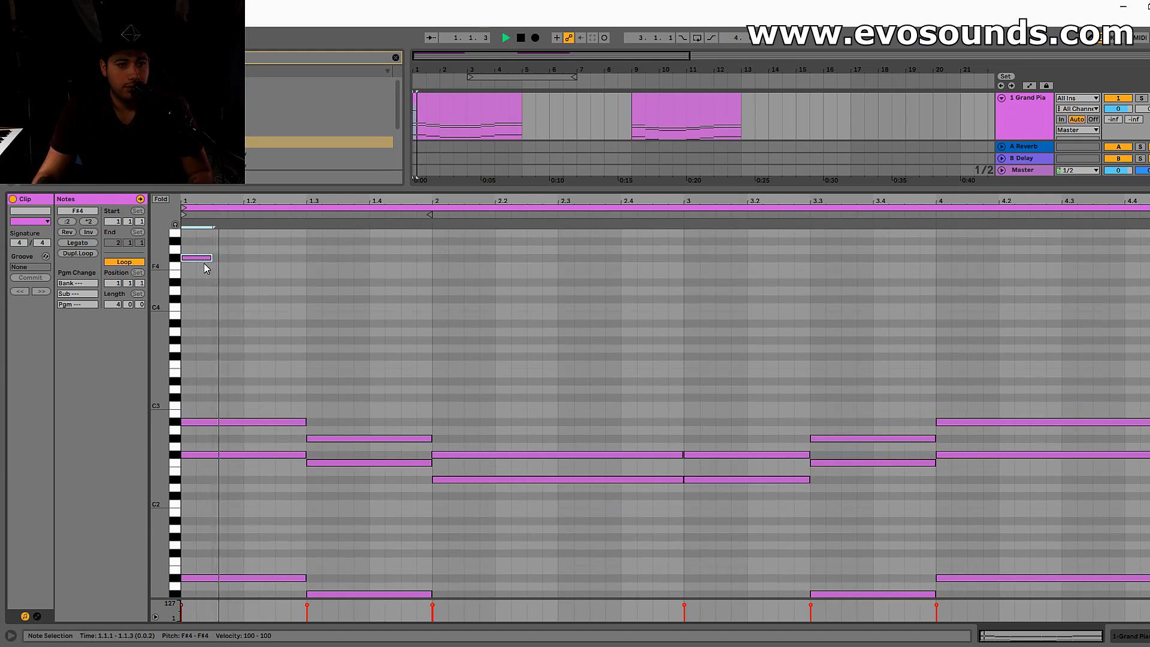
pyautogui.scroll(3, 217, 281)
pyautogui.press('space')
pyautogui.click(195, 311)
pyautogui.moveTo(193, 343); pyautogui.dragTo(201, 311)
pyautogui.press('space')
pyautogui.press('space')
pyautogui.press('space')
# Lower the first melody note by one octave to F#3 and play it back.
pyautogui.moveTo(200, 308); pyautogui.dragTo(175, 354)
pyautogui.moveTo(207, 201); pyautogui.dragTo(207, 211)
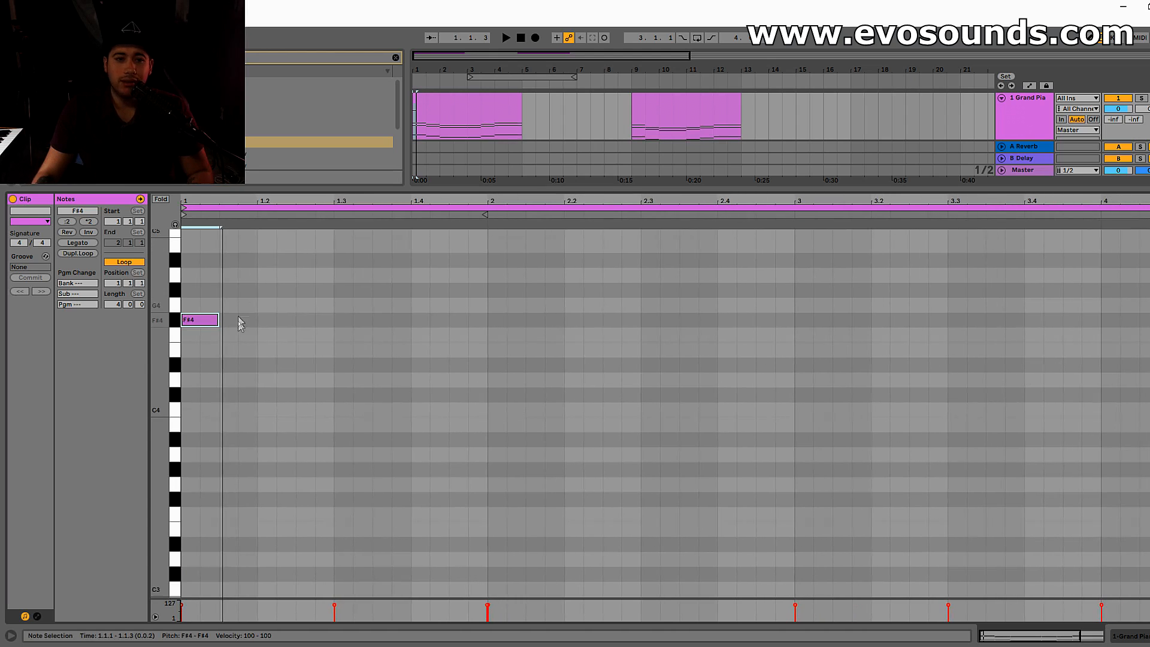
pyautogui.scroll(-4, 264, 339)
pyautogui.scroll(-1, 287, 362)
pyautogui.scroll(4, 307, 378)
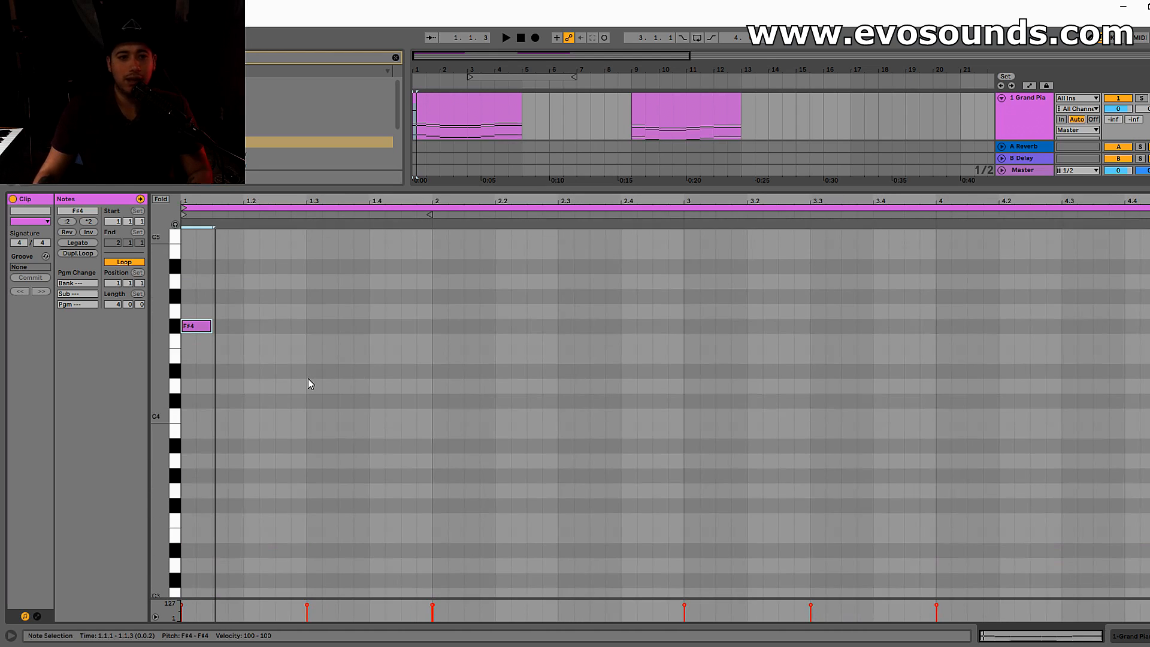
pyautogui.scroll(-4, 288, 413)
pyautogui.scroll(-8, 209, 437)
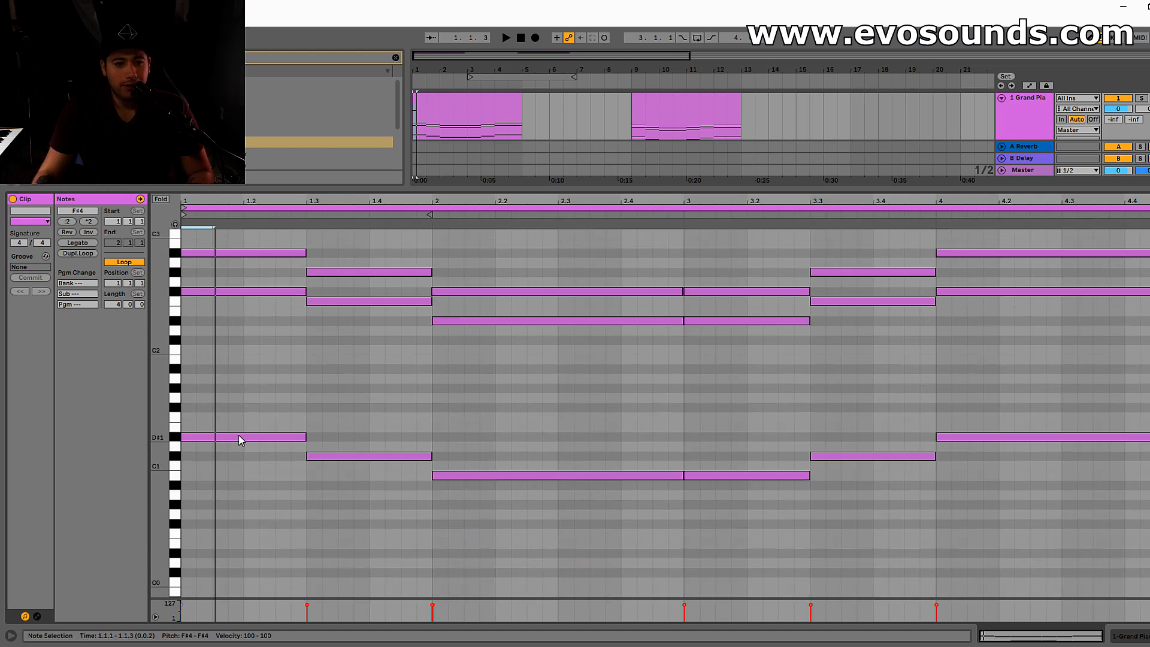
pyautogui.scroll(9, 245, 353)
pyautogui.hotkey('shift', 'Down')
pyautogui.scroll(-4, 230, 293)
pyautogui.moveTo(160, 353); pyautogui.dragTo(186, 353)
pyautogui.press('space')
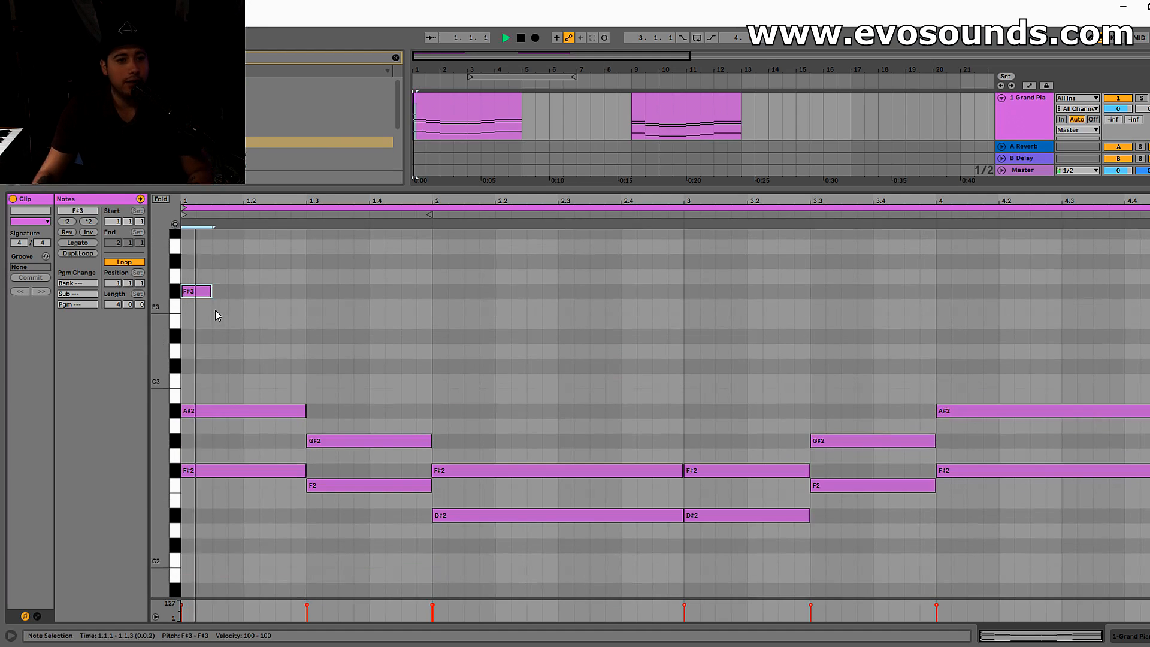
# Add two more short F#3 notes at 1.1.4 and 1.2.3 above the first chord and play the pattern.
pyautogui.doubleClick(242, 292)
pyautogui.doubleClick(289, 292)
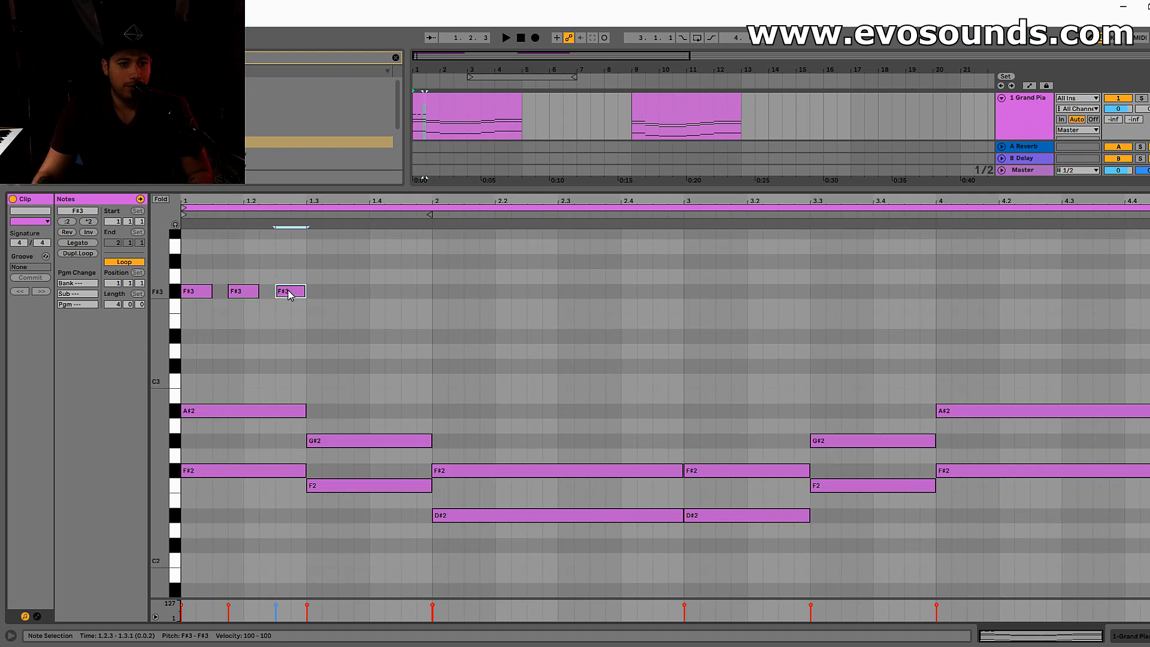
pyautogui.press('space')
pyautogui.press('space')
pyautogui.press('space')
pyautogui.press('space')
# Review the second chord's notes and add a D#3 melody note two sixteenths long at its start, 1.3.1.
pyautogui.scroll(-5, 336, 354)
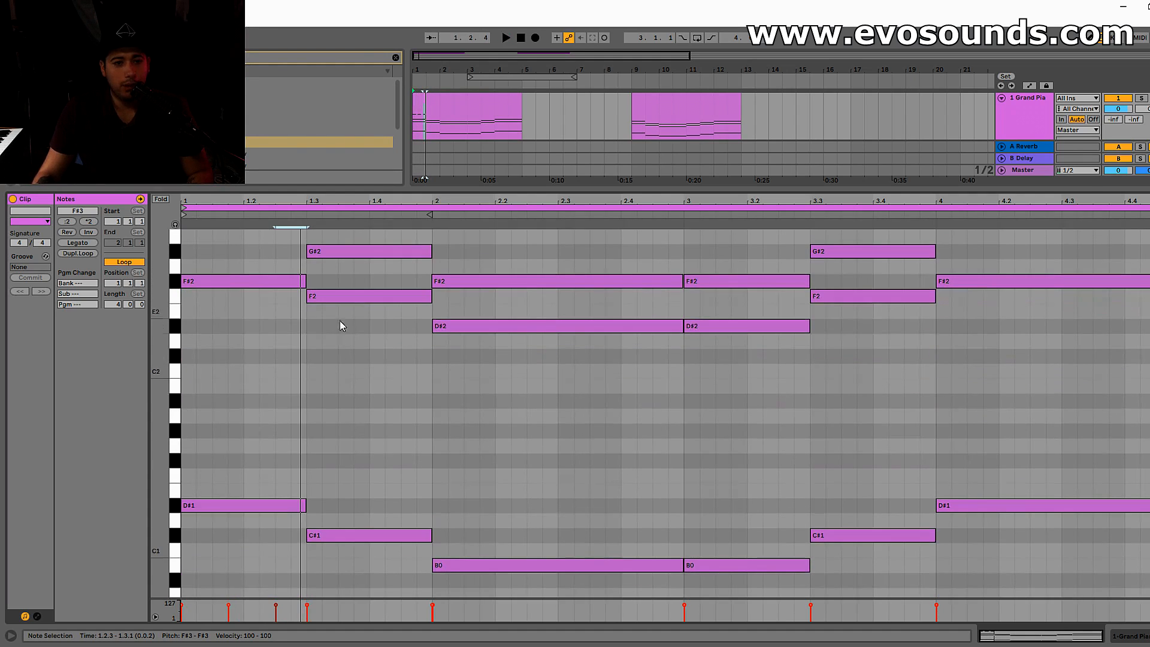
pyautogui.moveTo(322, 554); pyautogui.dragTo(316, 264)
pyautogui.scroll(3, 366, 388)
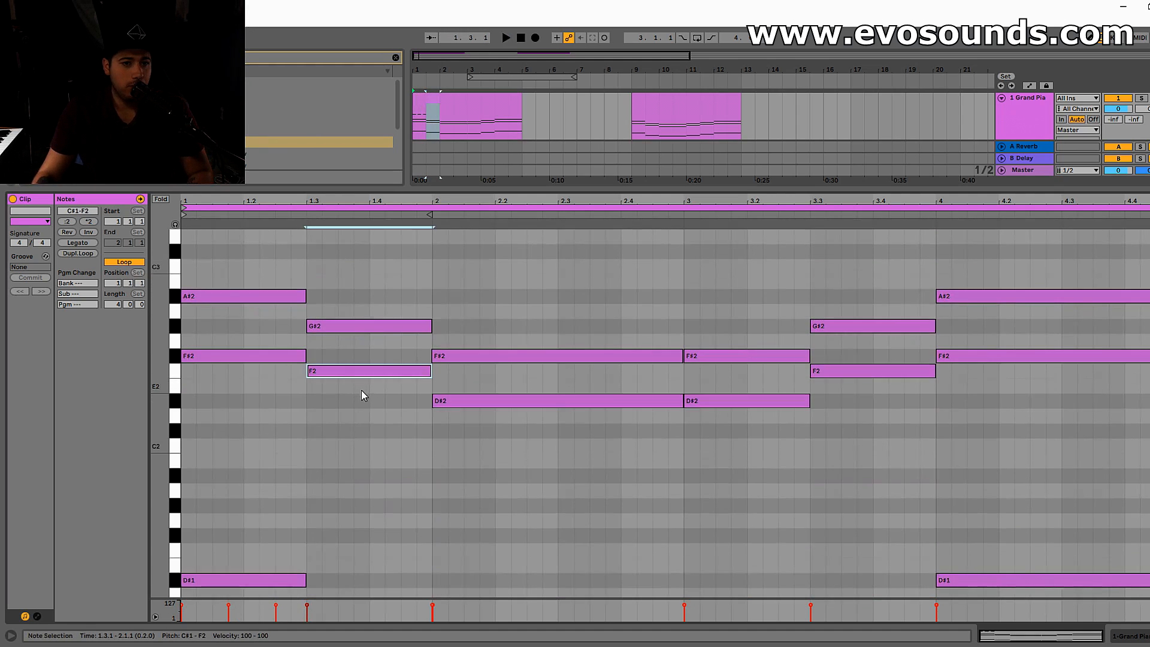
pyautogui.scroll(-3, 366, 395)
pyautogui.moveTo(383, 555); pyautogui.dragTo(386, 236)
pyautogui.scroll(1, 377, 396)
pyautogui.scroll(3, 360, 383)
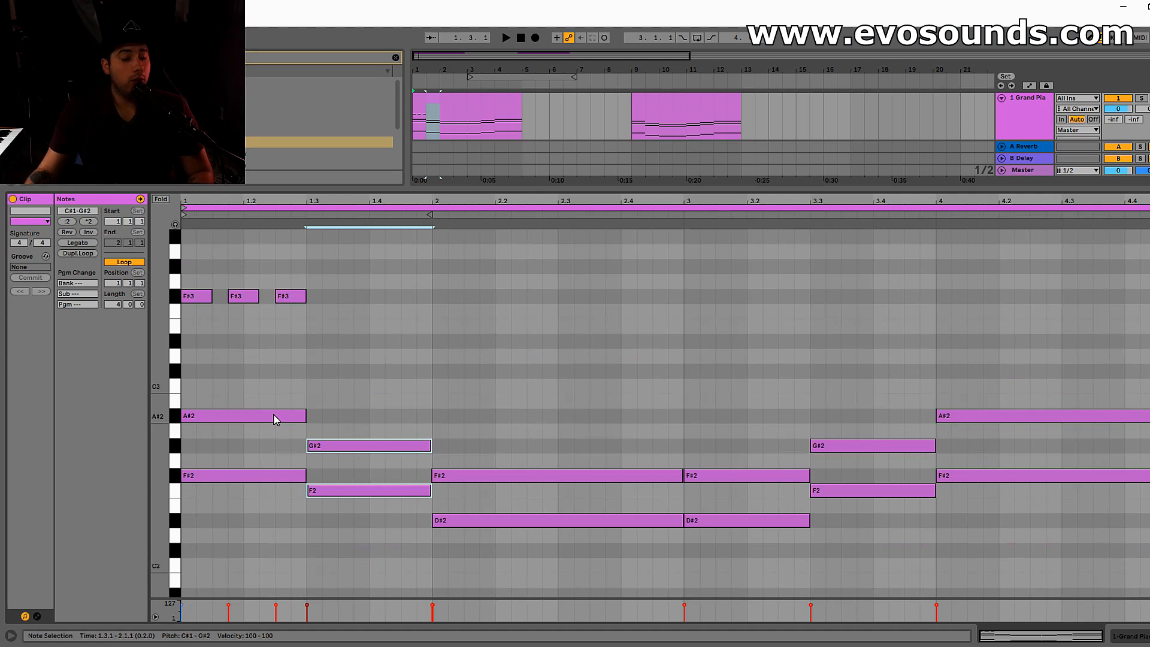
pyautogui.doubleClick(314, 341)
pyautogui.moveTo(319, 342)
pyautogui.mouseDown()
pyautogui.moveTo(352, 341)
pyautogui.moveTo(337, 341)
pyautogui.mouseUp()
# Examine the C#1, F2 and G#2 notes of the second chord as candidates for the melody pitch.
pyautogui.scroll(-2, 316, 364)
pyautogui.scroll(-3, 317, 364)
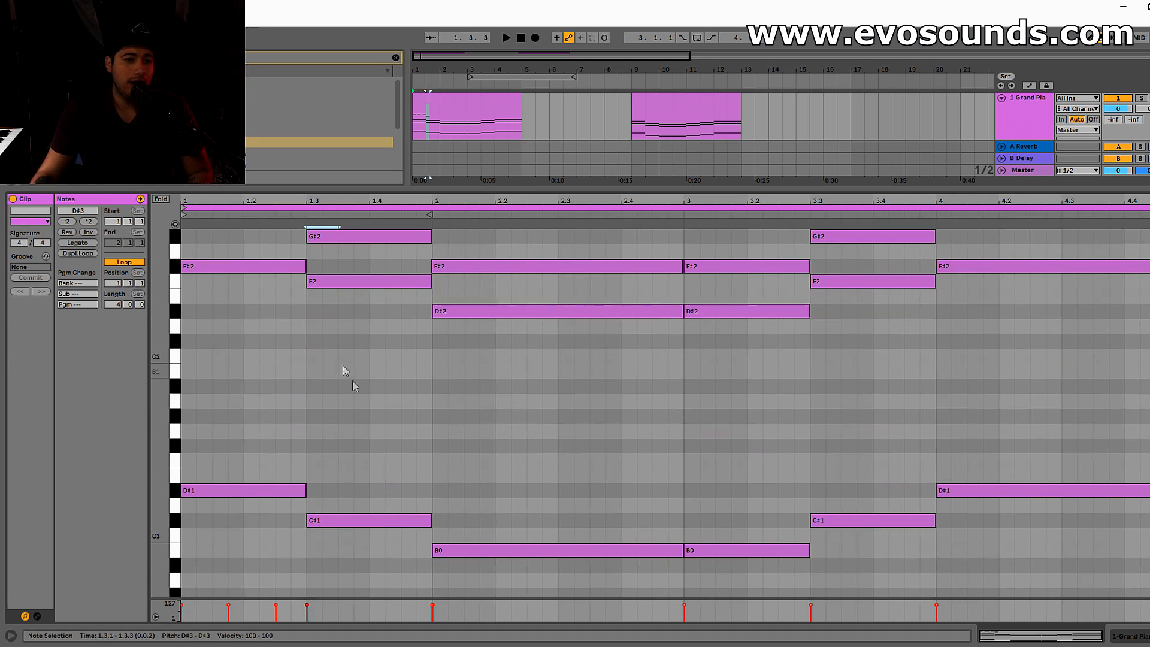
pyautogui.click(339, 522)
pyautogui.click(351, 282)
pyautogui.click(346, 236)
pyautogui.scroll(4, 359, 300)
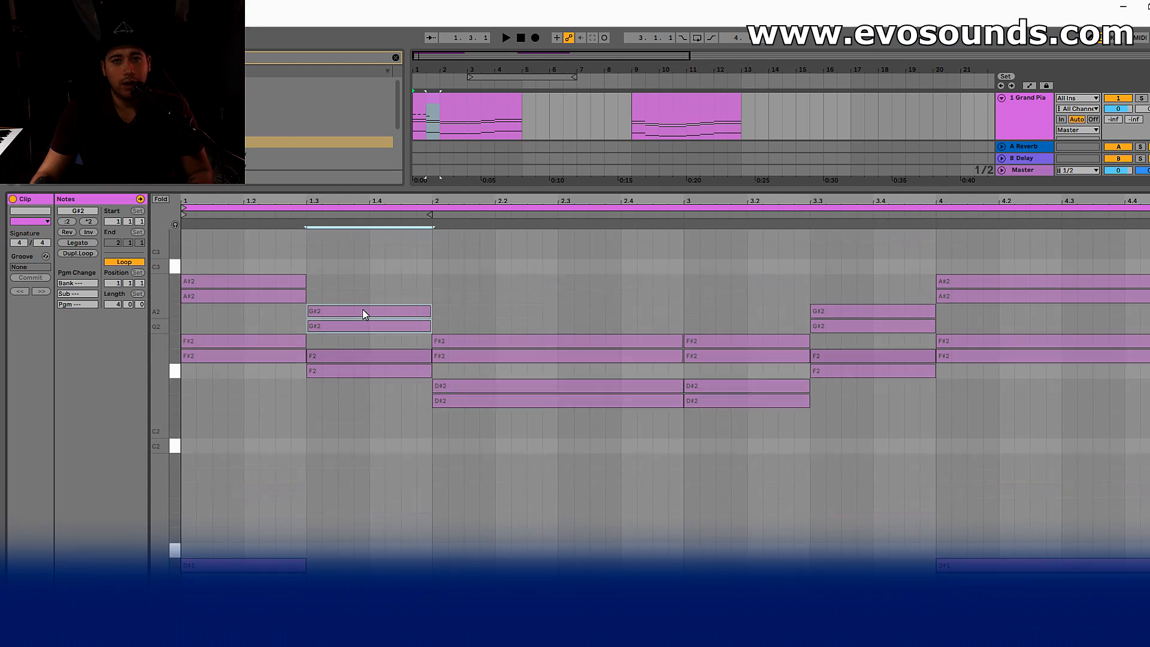
pyautogui.scroll(2, 347, 386)
pyautogui.click(326, 391)
pyautogui.scroll(-6, 339, 434)
pyautogui.scroll(-3, 349, 460)
pyautogui.click(323, 403)
pyautogui.scroll(6, 340, 446)
pyautogui.click(328, 358)
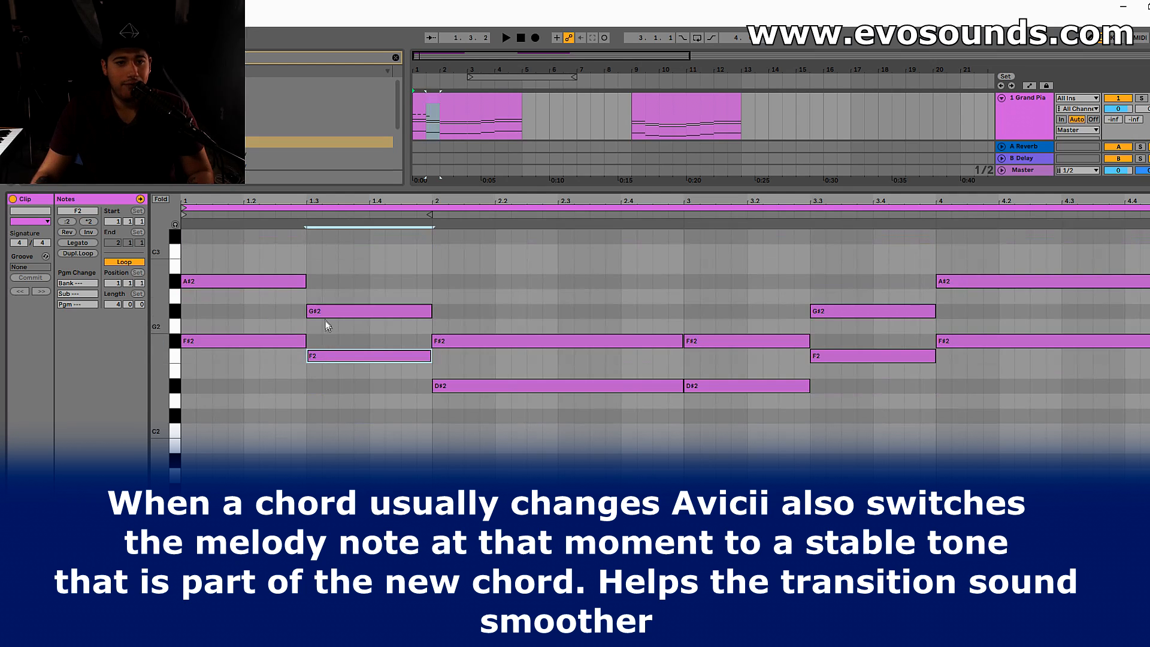
# Try the melody note at 1.3 on F3 and on G#3, playing each version.
pyautogui.scroll(2, 353, 395)
pyautogui.click(329, 313)
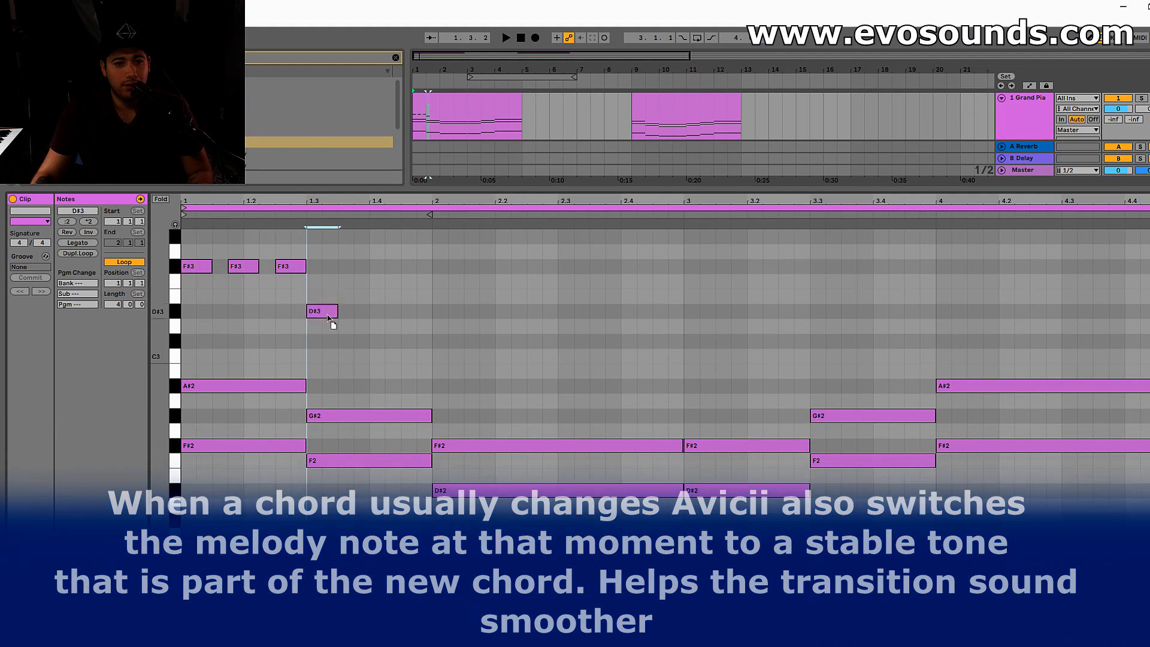
pyautogui.moveTo(329, 317); pyautogui.dragTo(329, 286)
pyautogui.scroll(2, 350, 345)
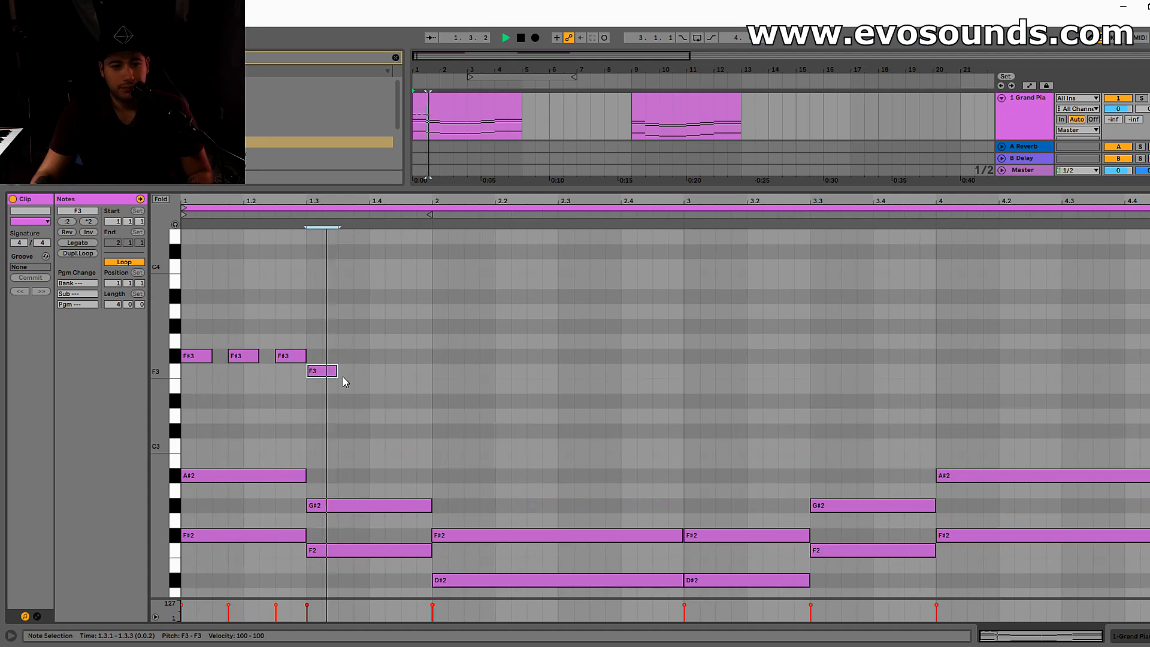
pyautogui.scroll(-1, 343, 376)
pyautogui.moveTo(329, 360); pyautogui.dragTo(322, 302)
pyautogui.press('space')
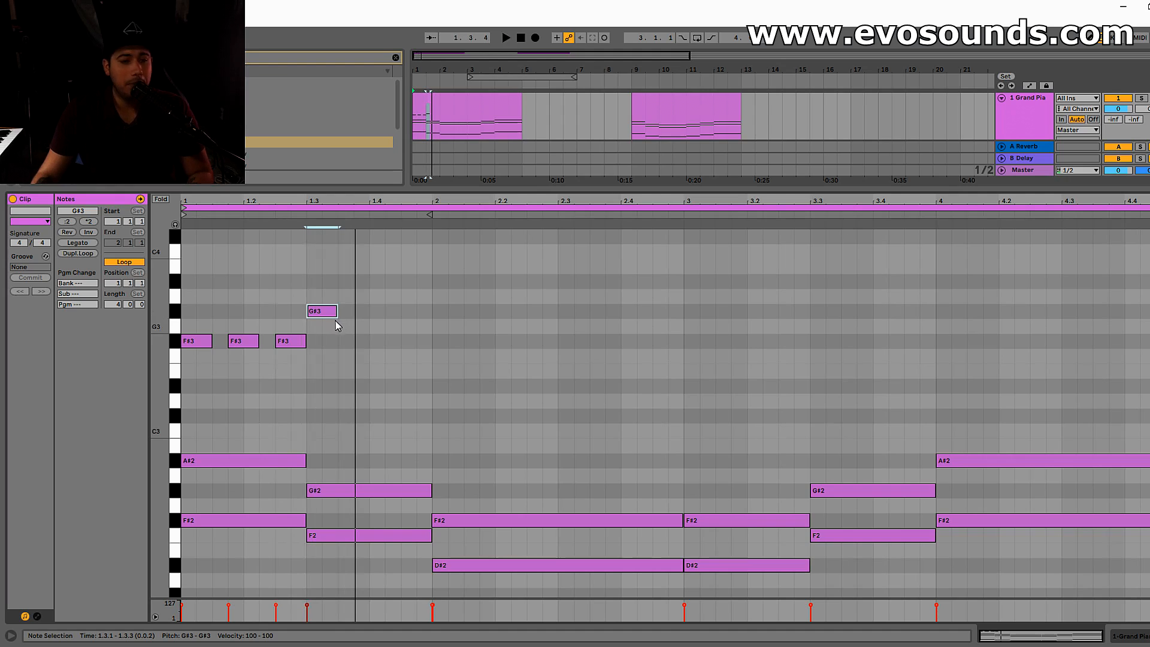
# Try the melody note at 1.3 on A#3, outside the second chord, and play it back.
pyautogui.scroll(-5, 336, 329)
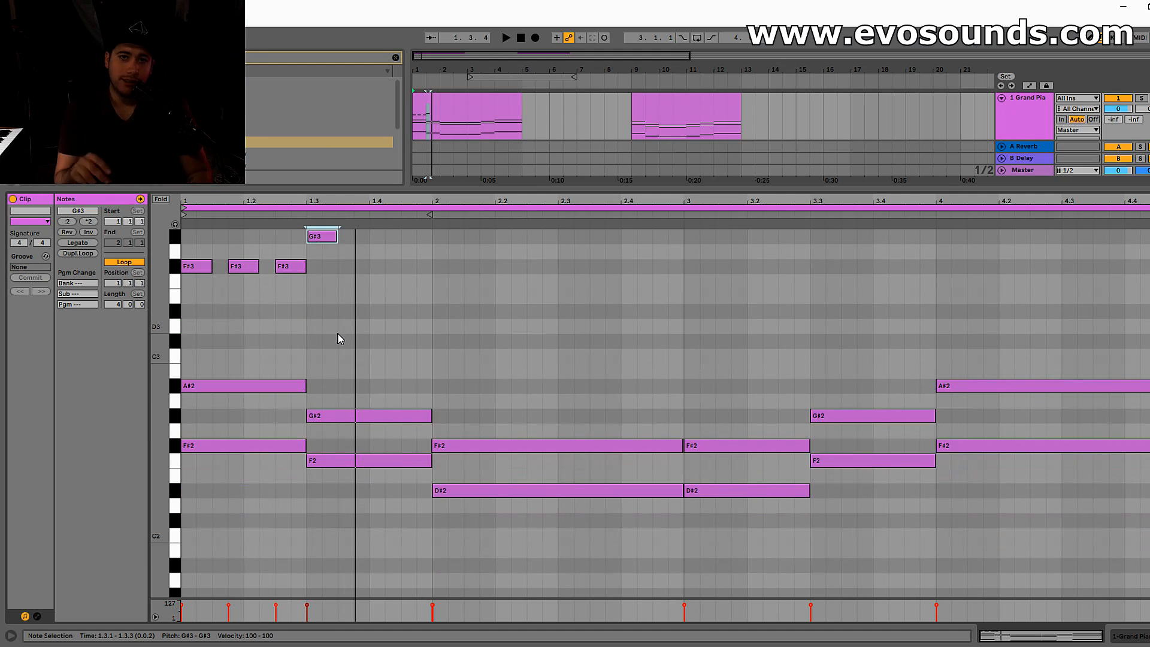
pyautogui.click(326, 318)
pyautogui.scroll(2, 326, 318)
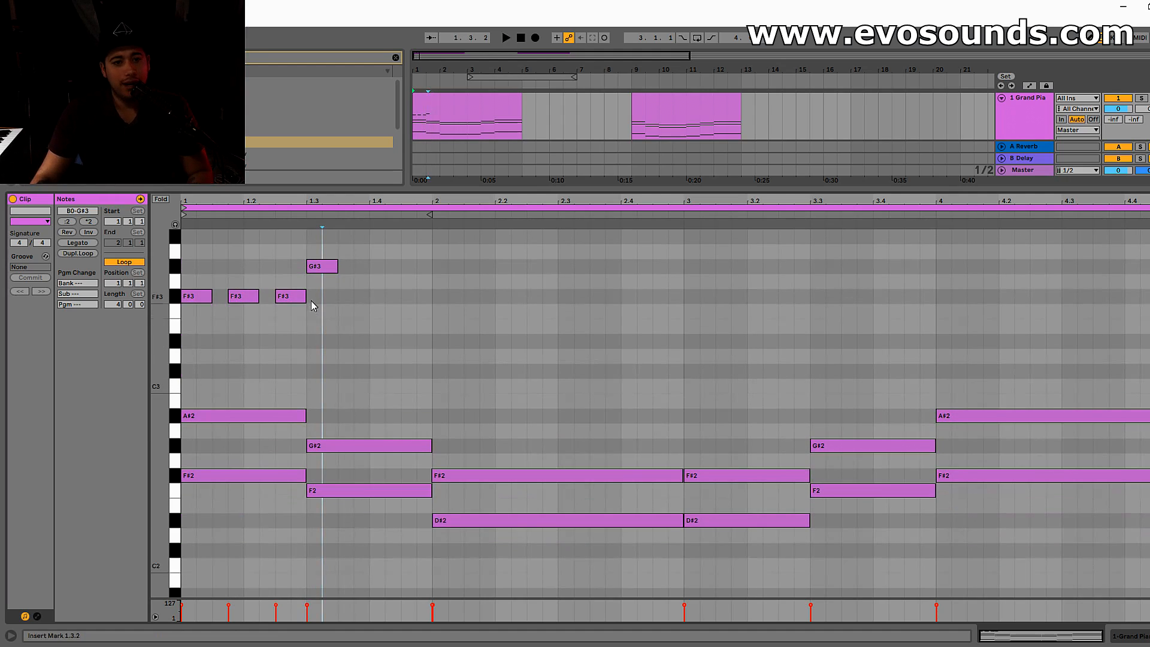
pyautogui.moveTo(318, 267)
pyautogui.mouseDown()
pyautogui.moveTo(317, 243)
pyautogui.moveTo(324, 277)
pyautogui.moveTo(324, 246)
pyautogui.mouseUp()
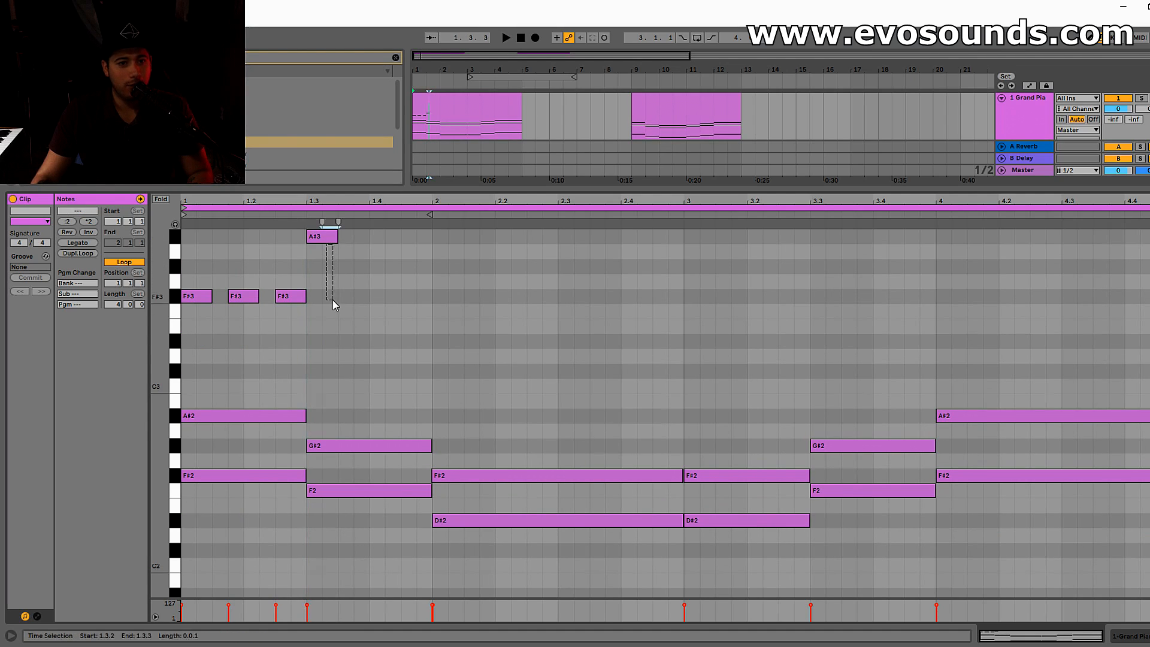
pyautogui.press('space')
pyautogui.press('space')
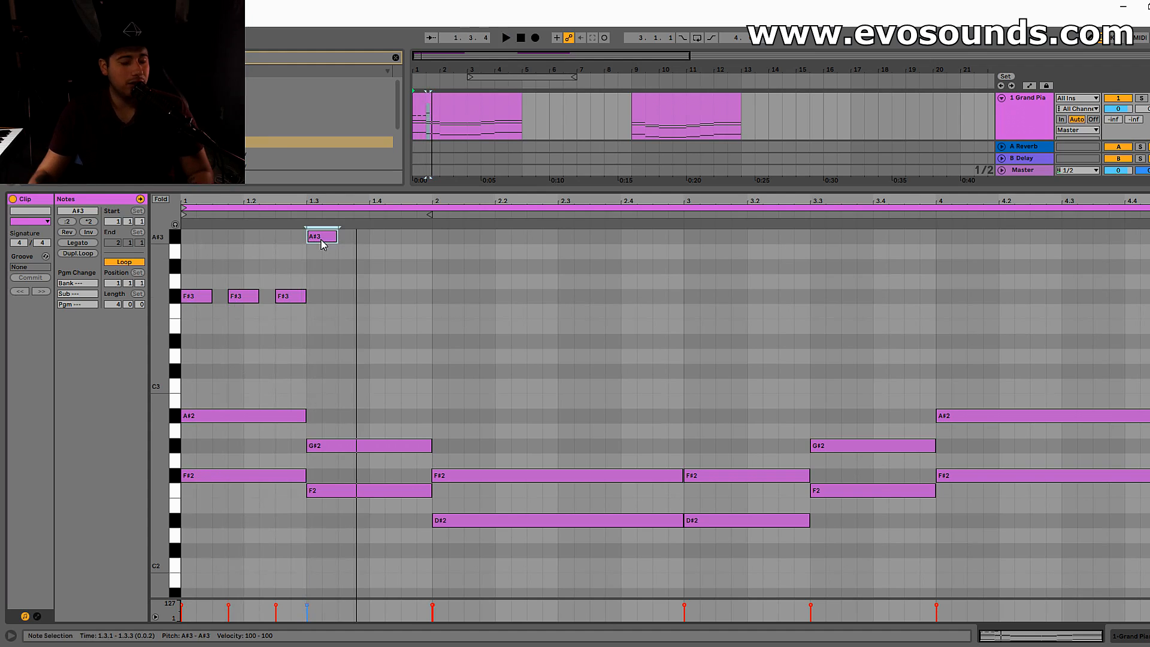
# Set the melody note at 1.3 to F3 so it matches a second-chord tone, and play the melody.
pyautogui.scroll(3, 327, 378)
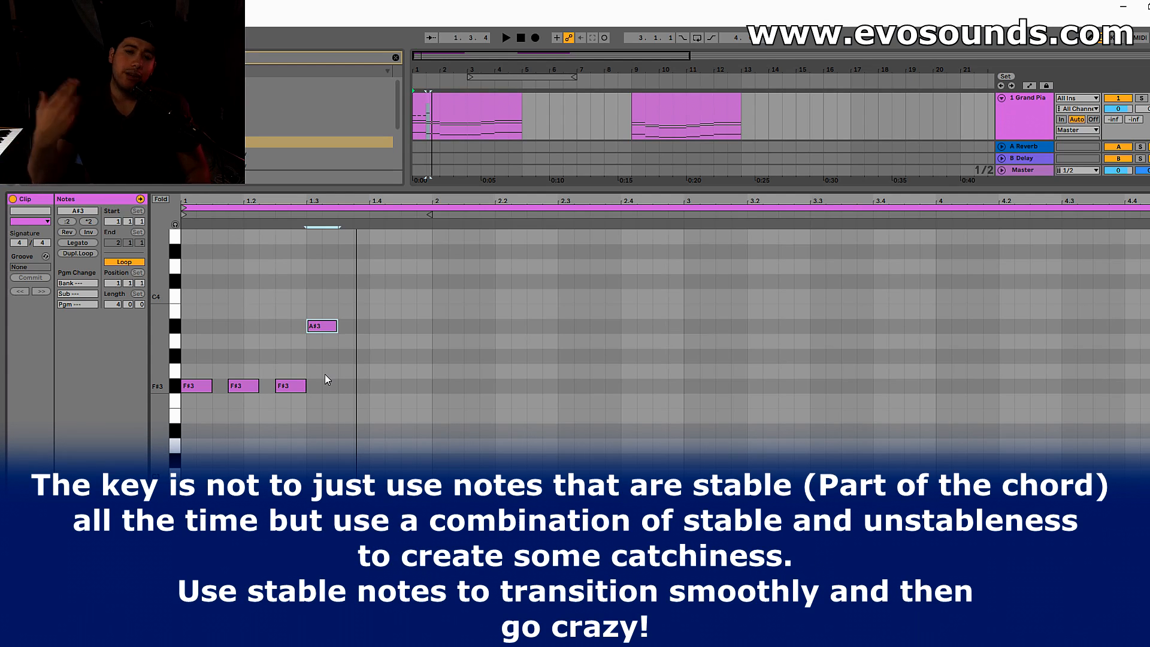
pyautogui.click(324, 377)
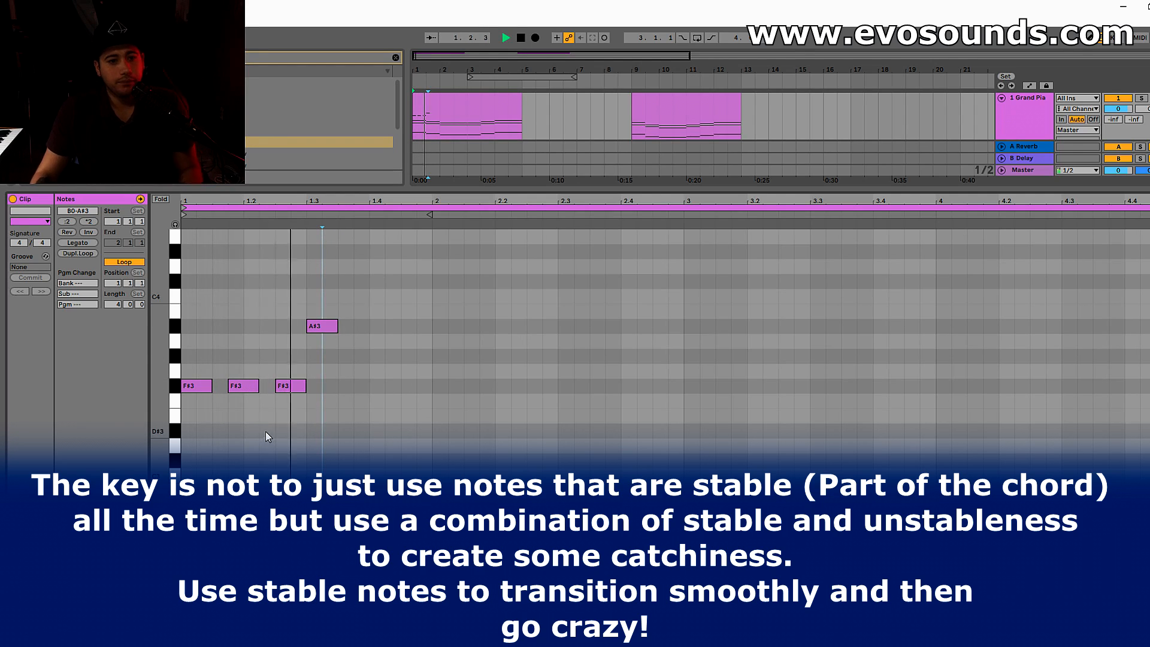
pyautogui.click(318, 327)
pyautogui.press('space')
pyautogui.moveTo(319, 328); pyautogui.dragTo(318, 367)
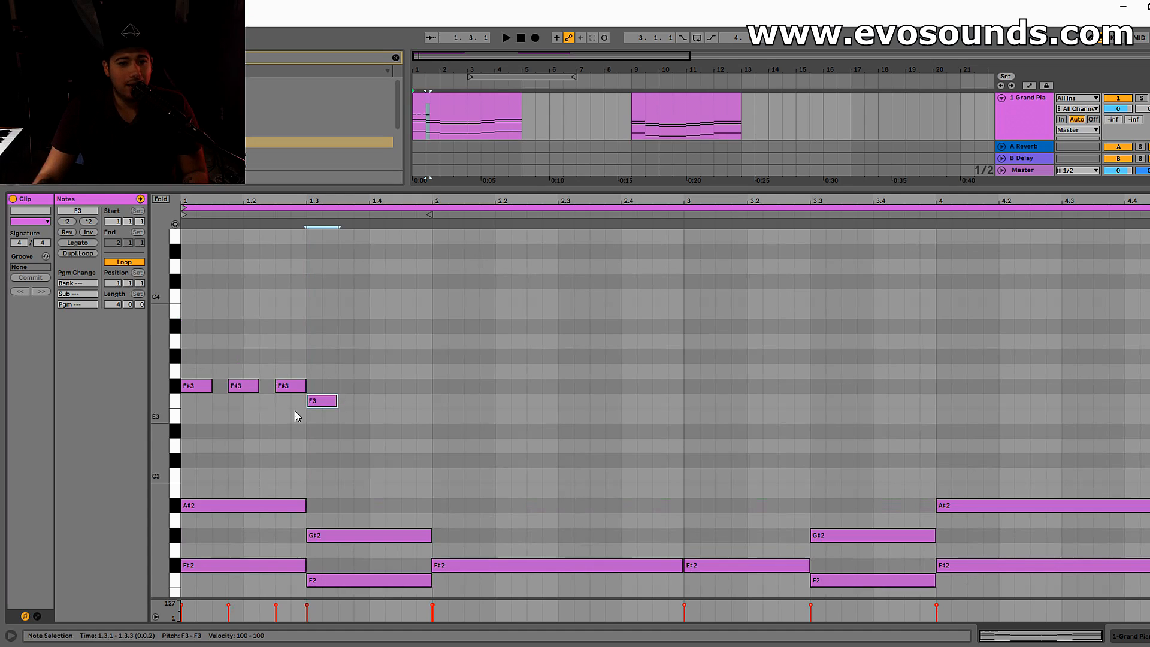
pyautogui.scroll(-3, 364, 392)
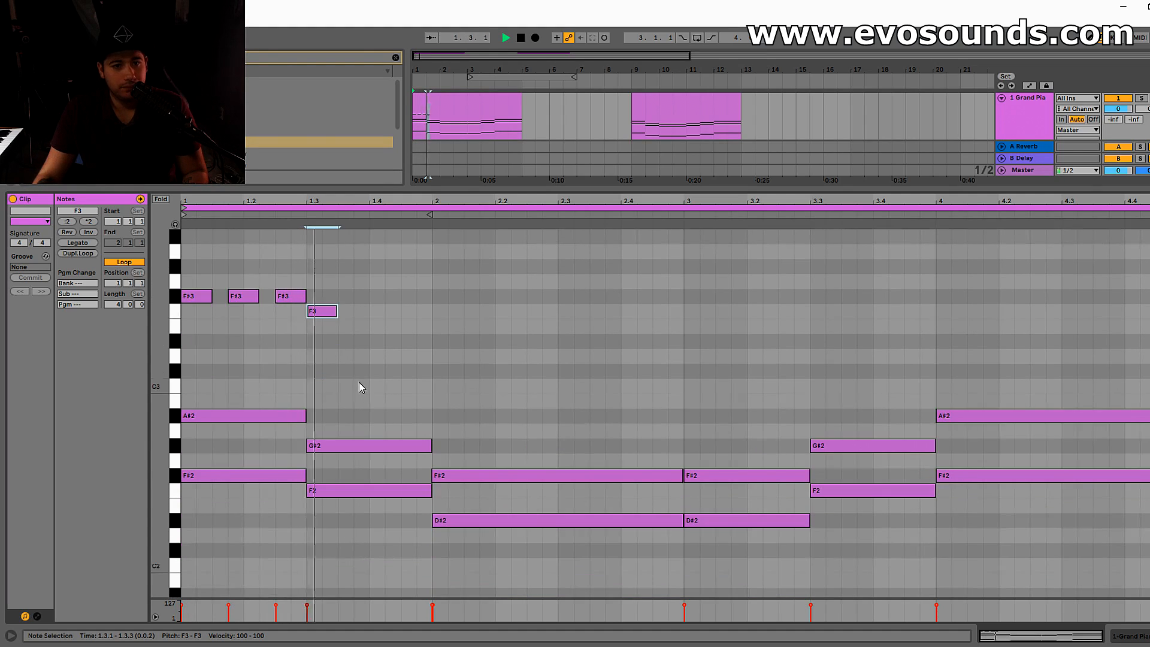
# Add F3 melody notes over the second chord at 1.3.4 and 1.4.3, playing the rhythm while adjusting it.
pyautogui.moveTo(356, 318); pyautogui.dragTo(381, 313)
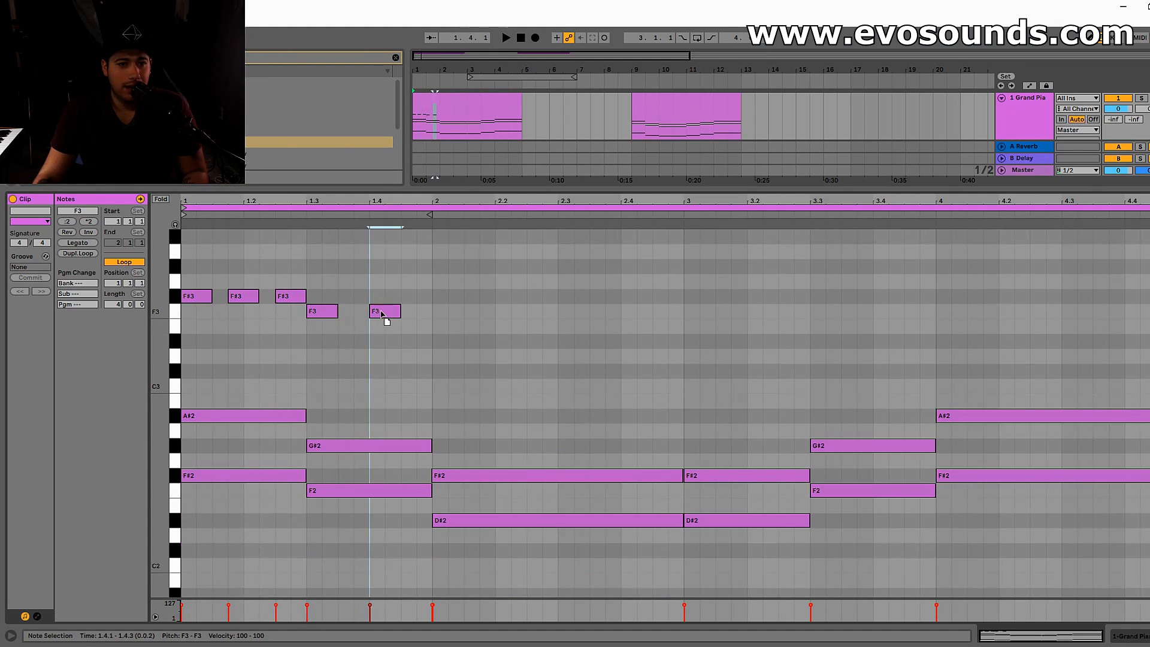
pyautogui.press('space')
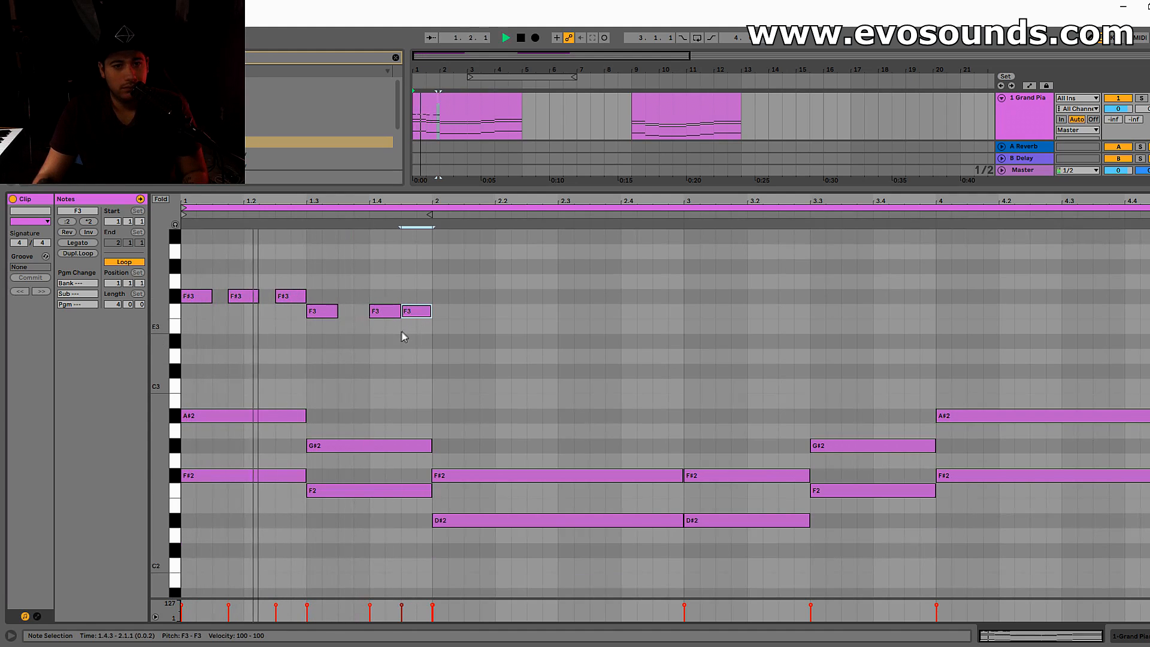
pyautogui.moveTo(381, 313)
pyautogui.mouseDown()
pyautogui.moveTo(350, 313)
pyautogui.moveTo(379, 315)
pyautogui.mouseUp()
pyautogui.click(415, 313)
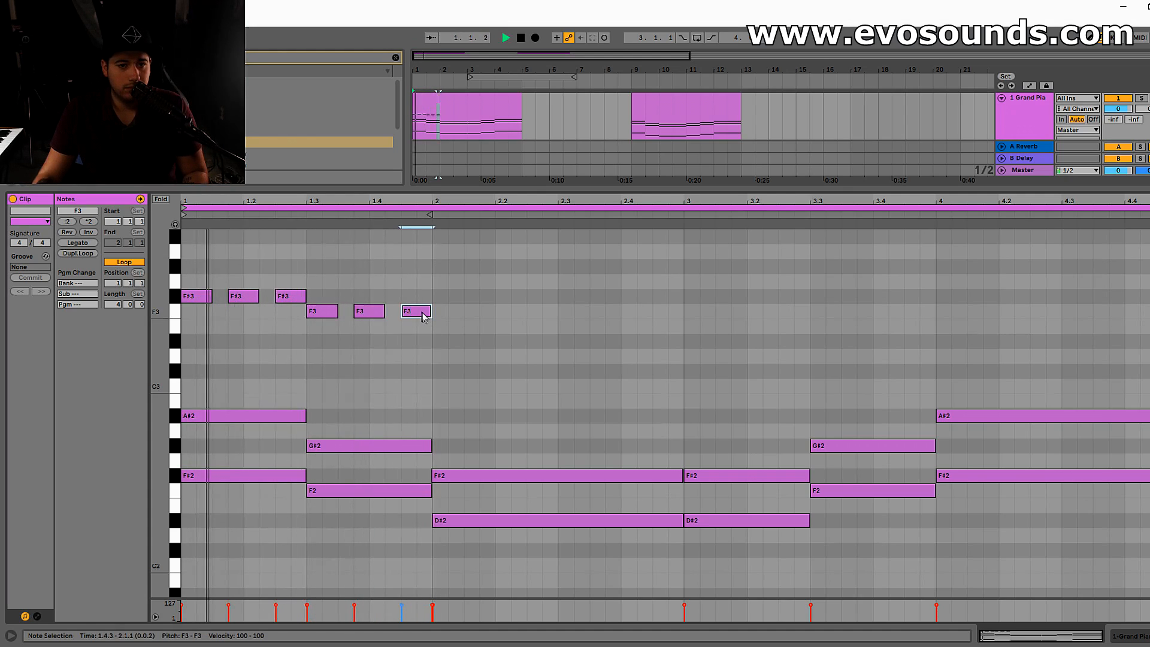
pyautogui.press('Delete')
pyautogui.click(380, 314)
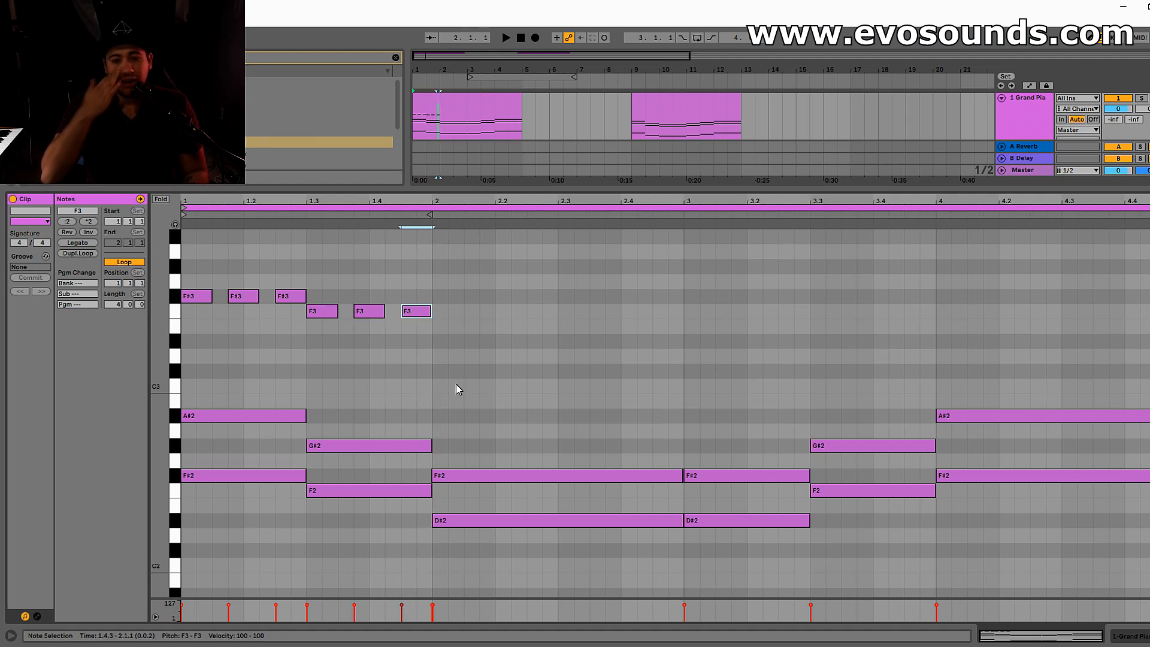
# Examine the notes of the third chord and place an F#3 melody note at 2.1.1, where that chord starts.
pyautogui.scroll(-5, 457, 420)
pyautogui.moveTo(487, 558); pyautogui.dragTo(484, 264)
pyautogui.scroll(3, 487, 423)
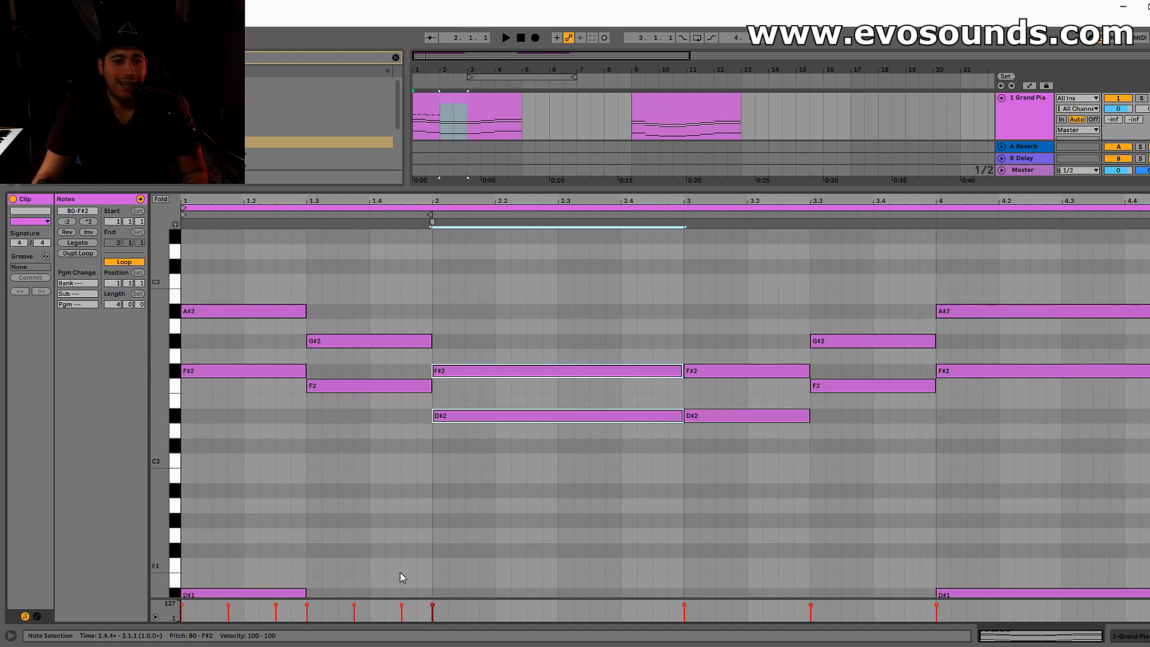
pyautogui.scroll(4, 398, 579)
pyautogui.click(419, 386)
pyautogui.scroll(-2, 437, 390)
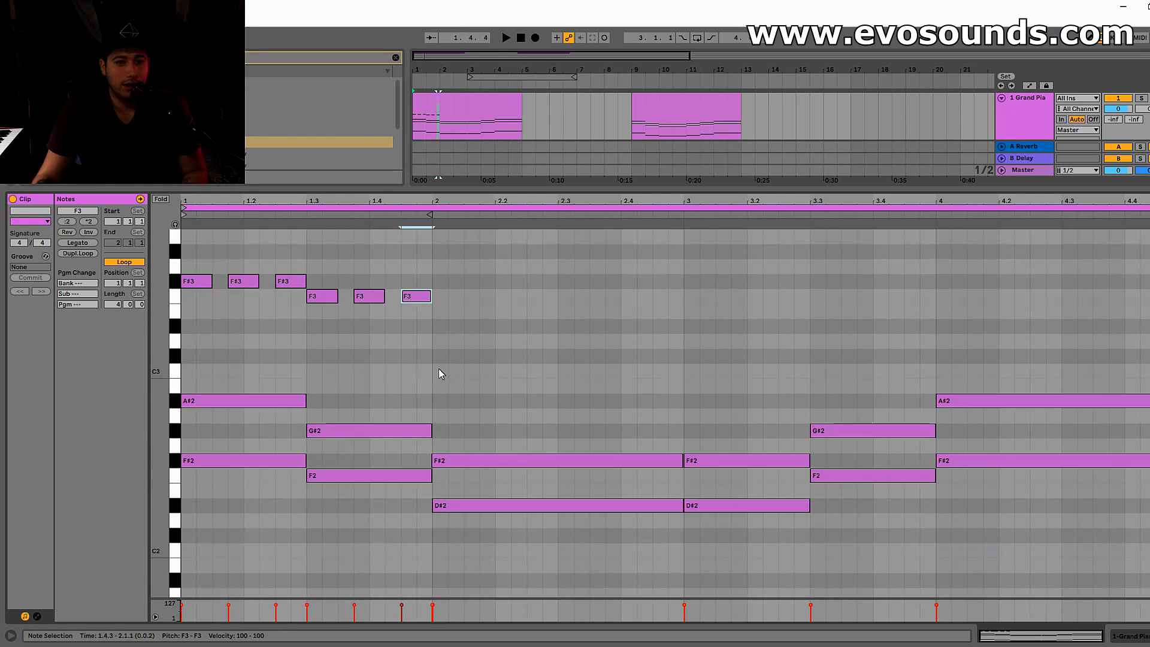
pyautogui.scroll(1, 440, 362)
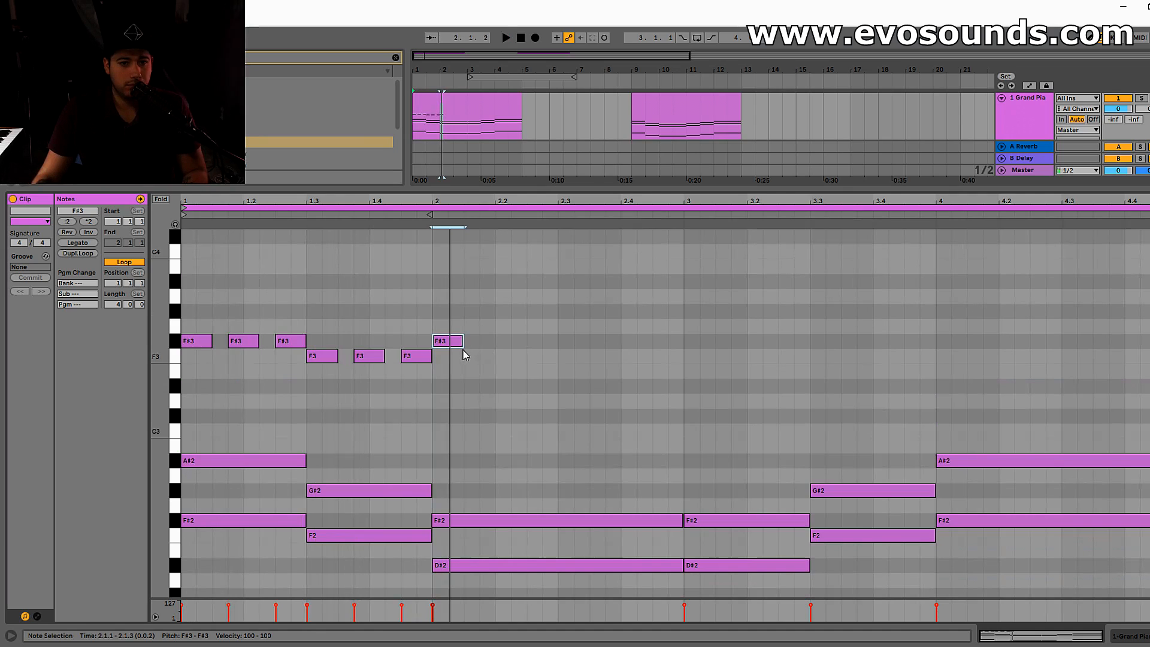
# Continue the F#3 rhythm at 2.1.4, 2.2.3, 2.3.3 and 2.4.1, ending bar 2 with short notes at 2.4.3 and 2.4.4.
pyautogui.press('space')
pyautogui.moveTo(488, 342); pyautogui.dragTo(611, 347)
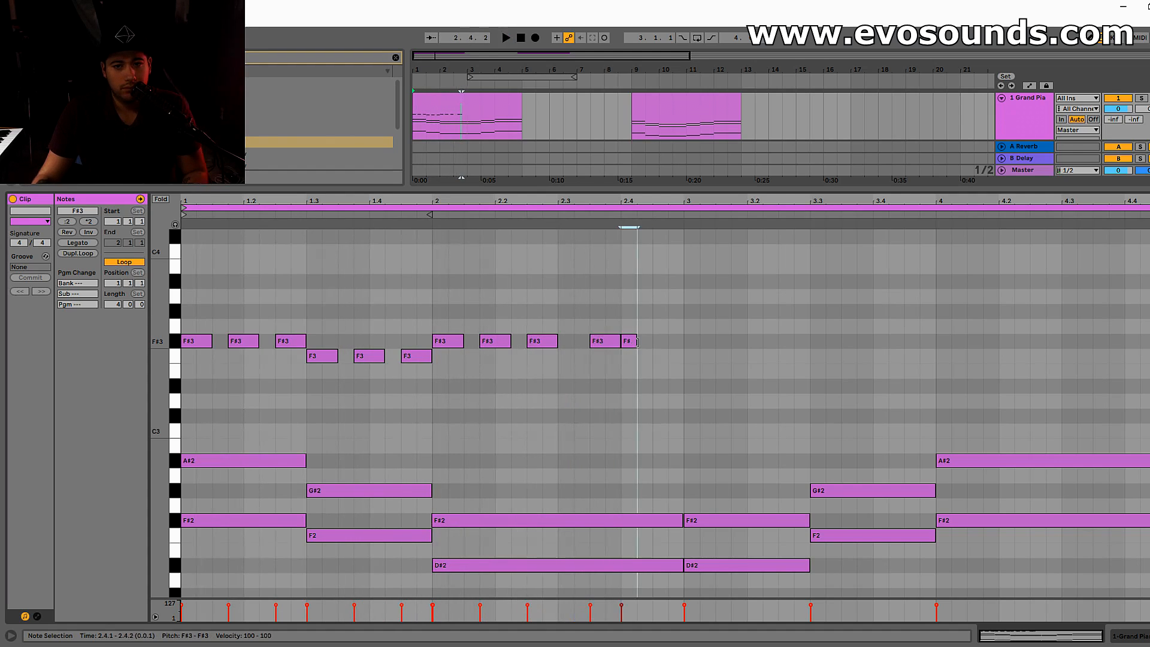
pyautogui.moveTo(654, 344); pyautogui.dragTo(658, 347)
pyautogui.press('space')
pyautogui.hotkey('ctrl', 'd')
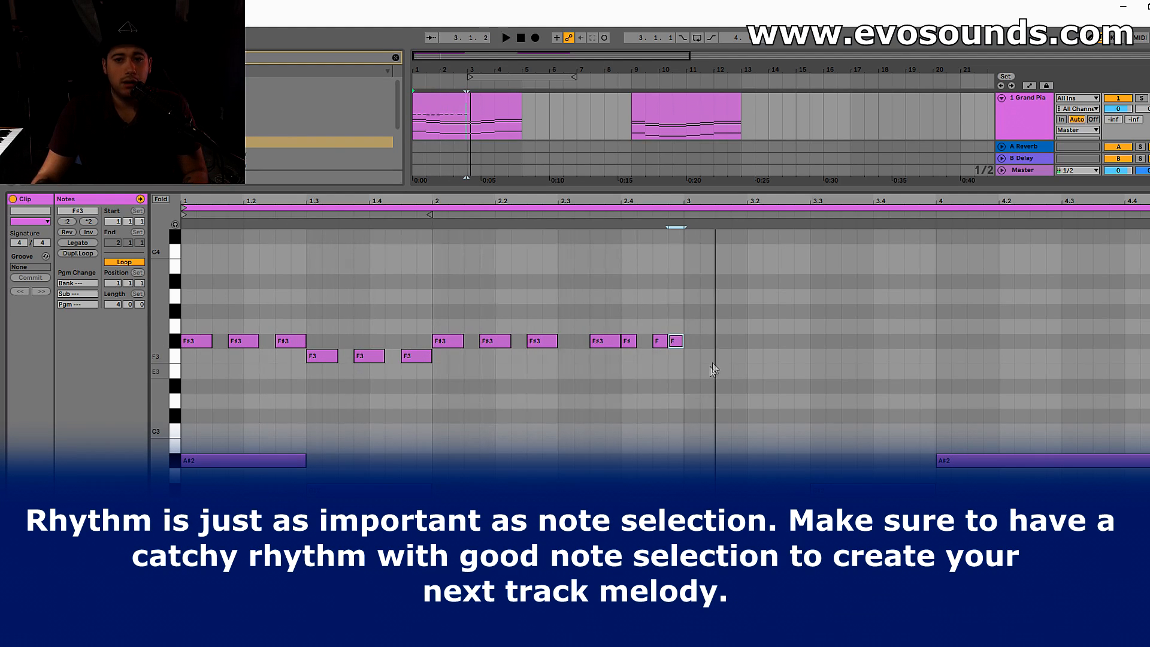
# Highlight the melody notes across bars 1 and 2 to review their rhythm.
pyautogui.moveTo(682, 378); pyautogui.dragTo(180, 279)
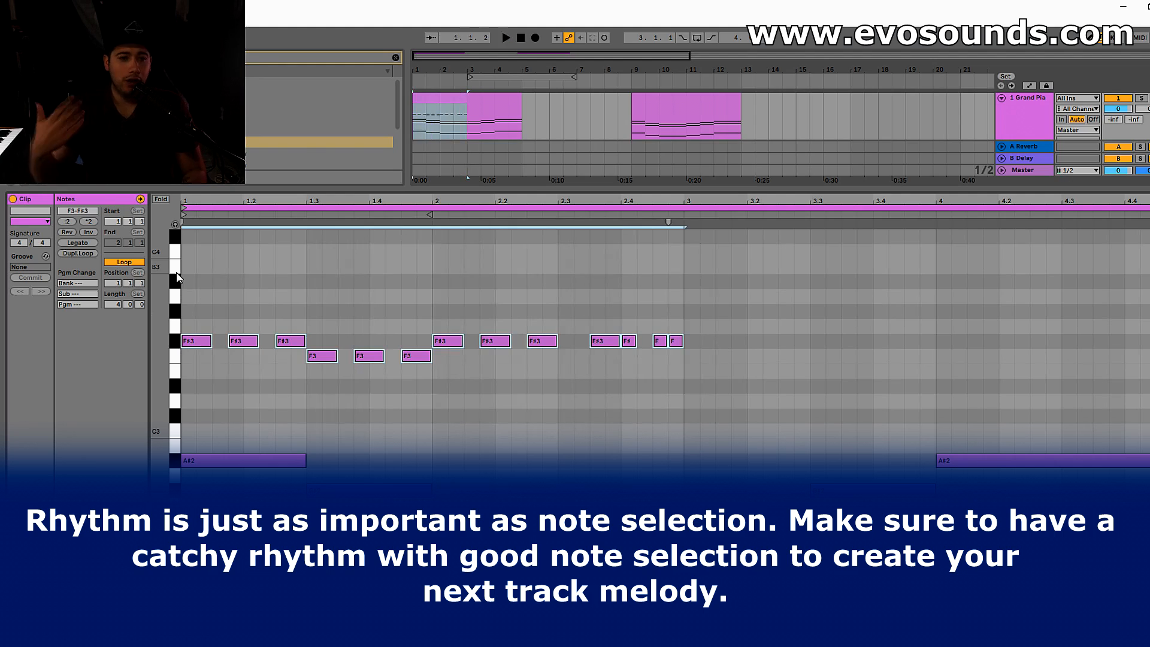
pyautogui.moveTo(193, 322); pyautogui.dragTo(642, 385)
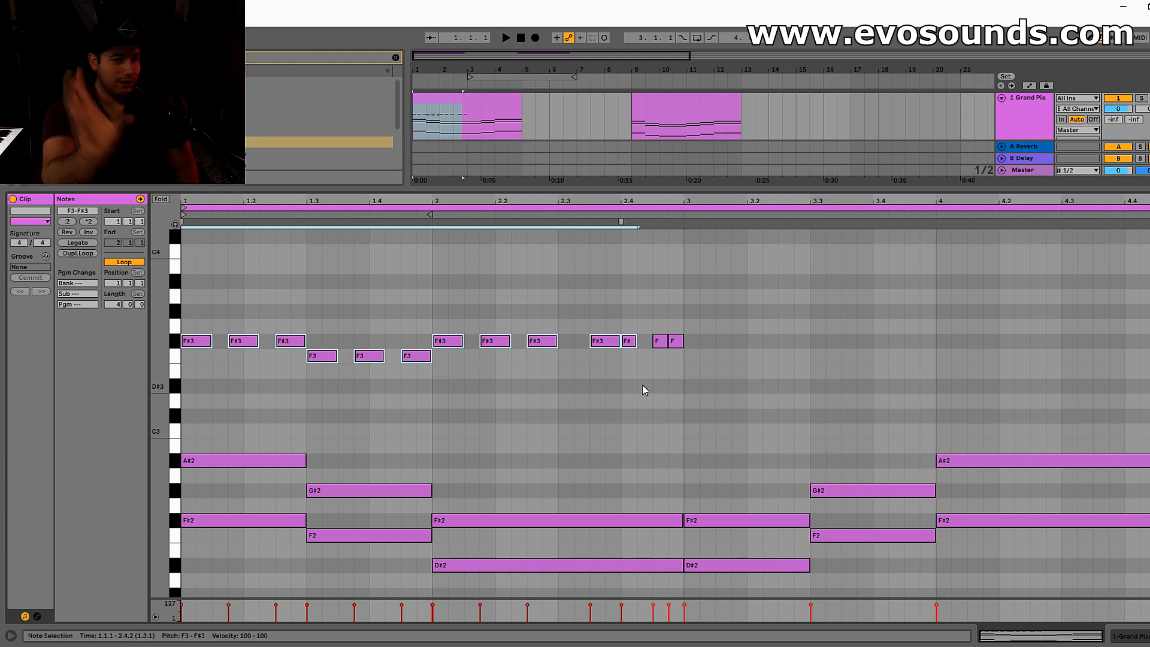
pyautogui.click(330, 401)
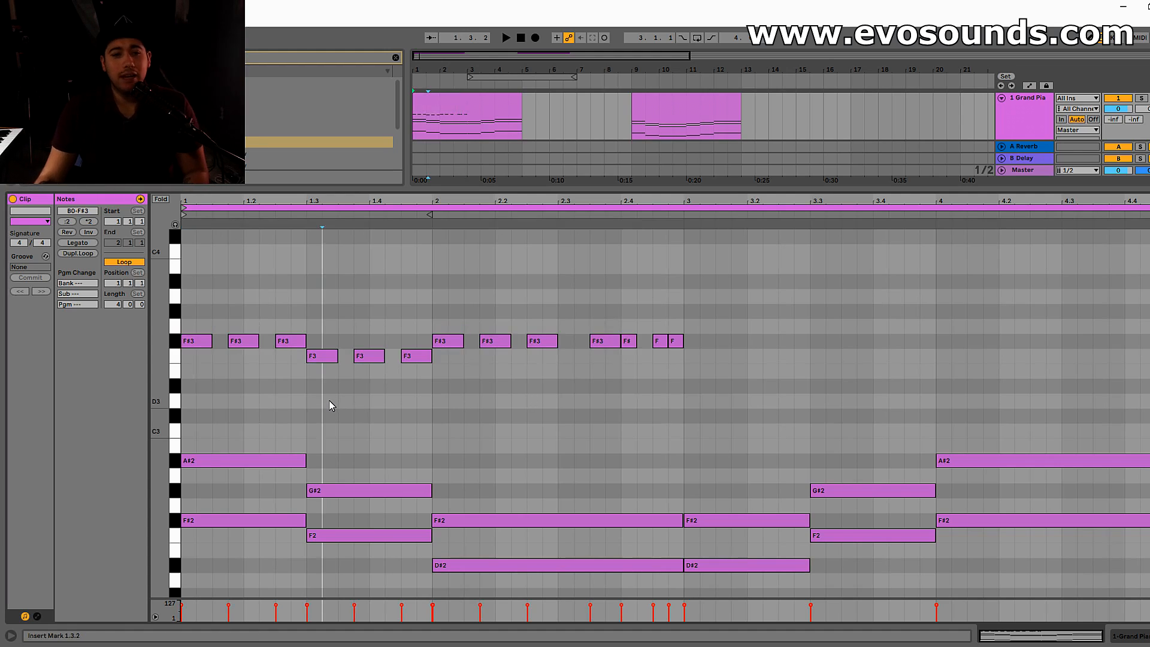
# Repitch the in-between melody notes of bar 1: A#3 at 1.1.4, G#3 at 1.2.3 and D#3 at 1.3.4.
pyautogui.moveTo(238, 342); pyautogui.dragTo(239, 283)
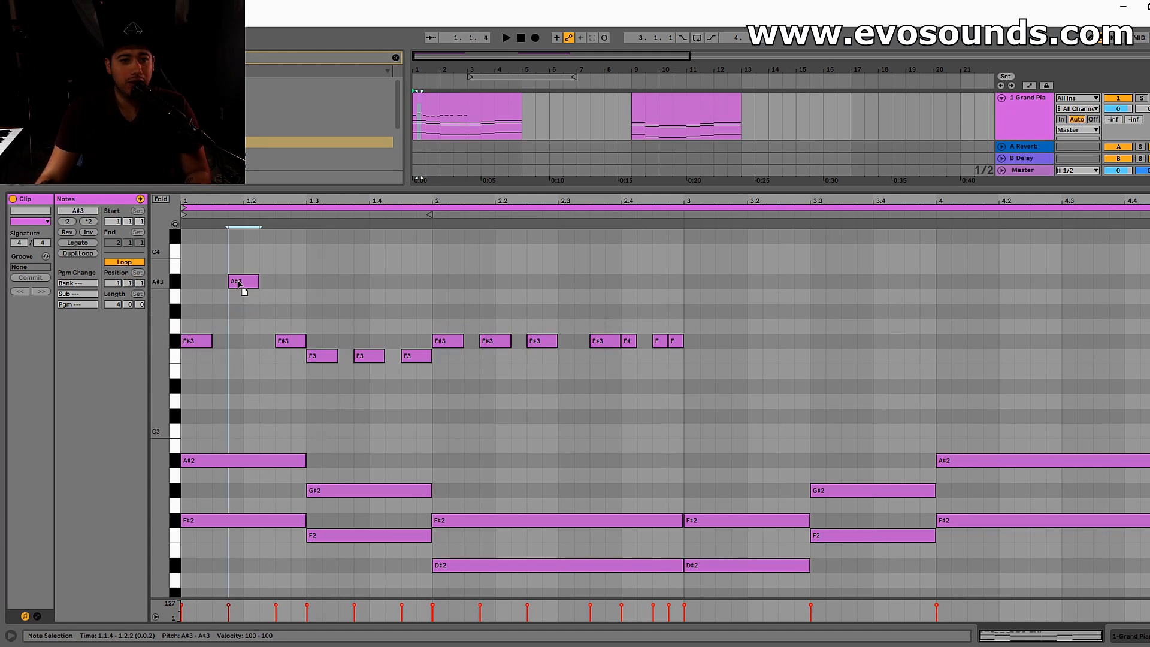
pyautogui.moveTo(288, 341); pyautogui.dragTo(289, 325)
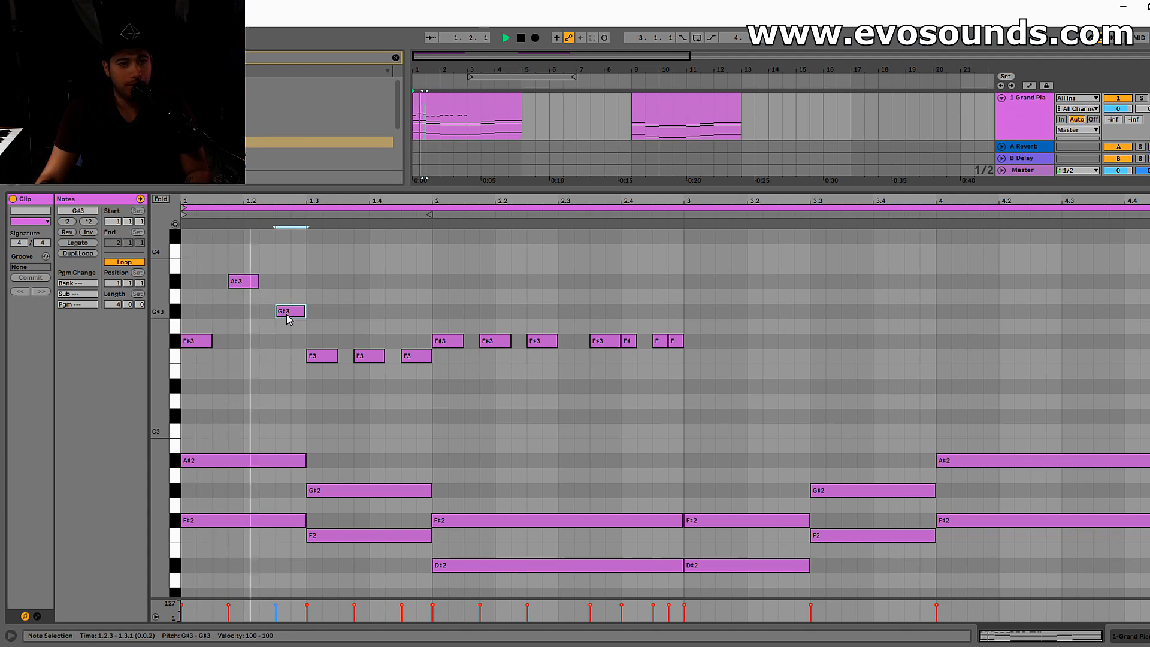
pyautogui.moveTo(369, 357); pyautogui.dragTo(369, 341)
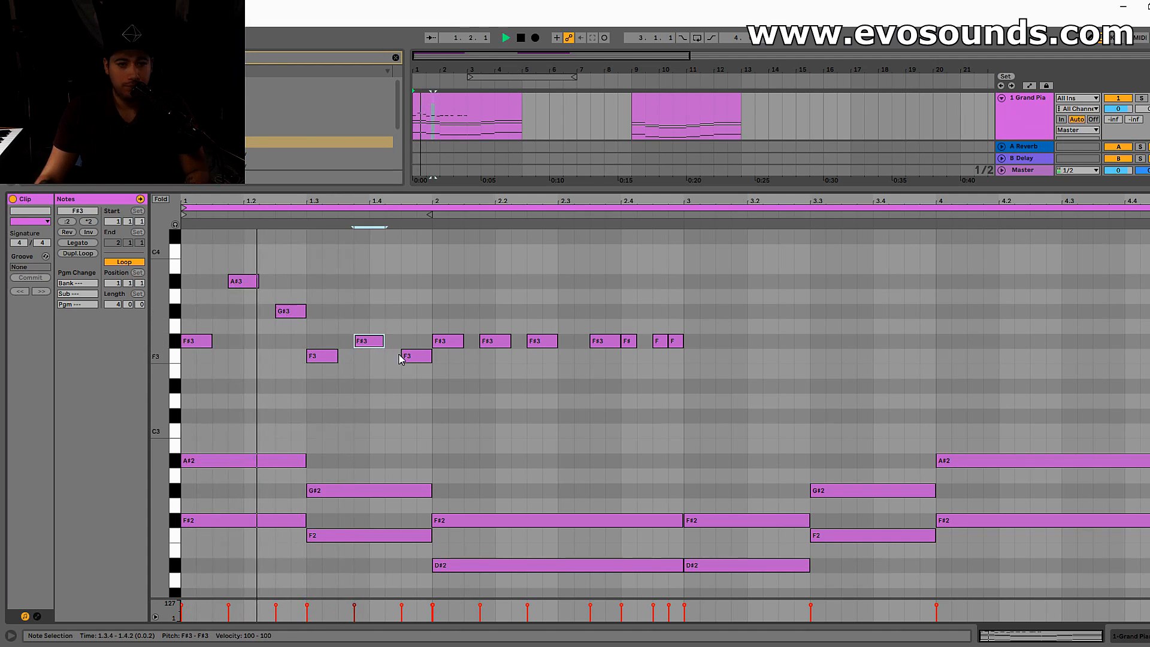
pyautogui.scroll(3, 402, 359)
pyautogui.moveTo(368, 393); pyautogui.dragTo(369, 438)
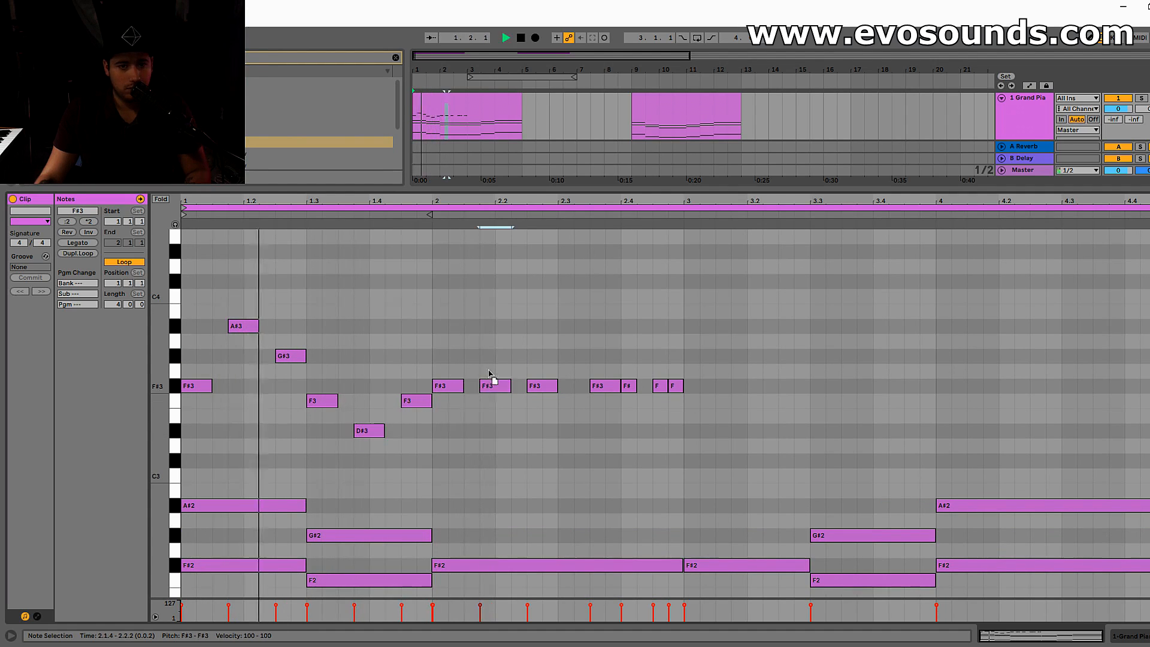
# Try other pitches for the melody notes at 2.1.4 and 2.2.3 during playback, settling on F3 and F#3.
pyautogui.moveTo(488, 389); pyautogui.dragTo(489, 328)
pyautogui.moveTo(546, 388); pyautogui.dragTo(550, 360)
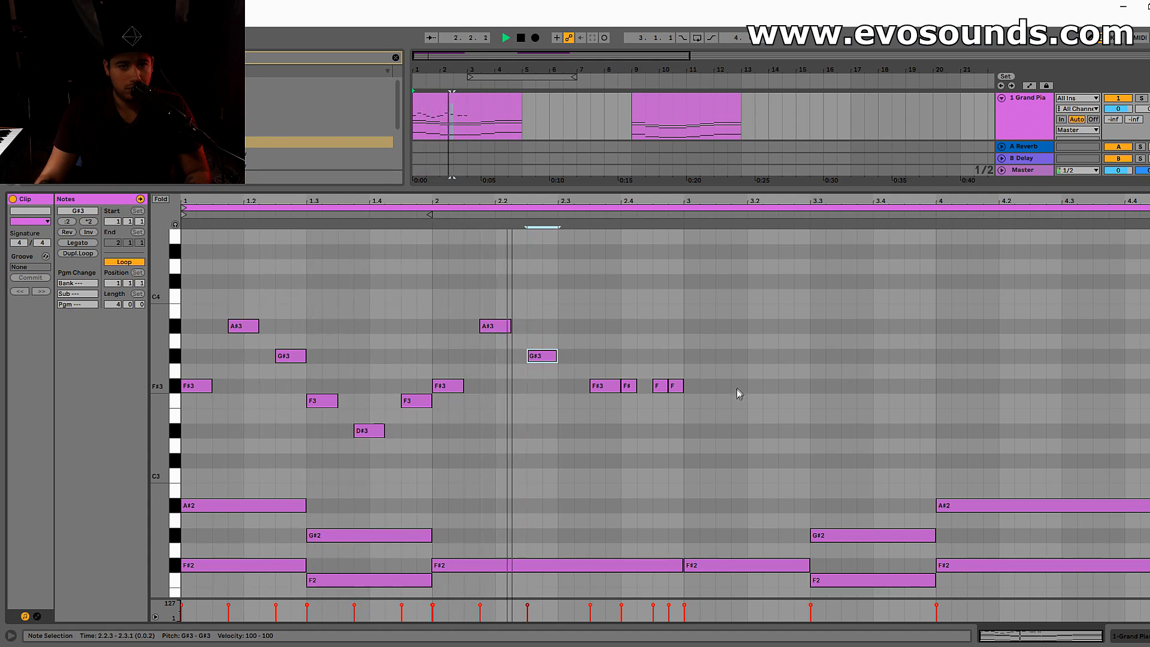
pyautogui.moveTo(502, 327); pyautogui.dragTo(508, 430)
pyautogui.moveTo(542, 357); pyautogui.dragTo(541, 387)
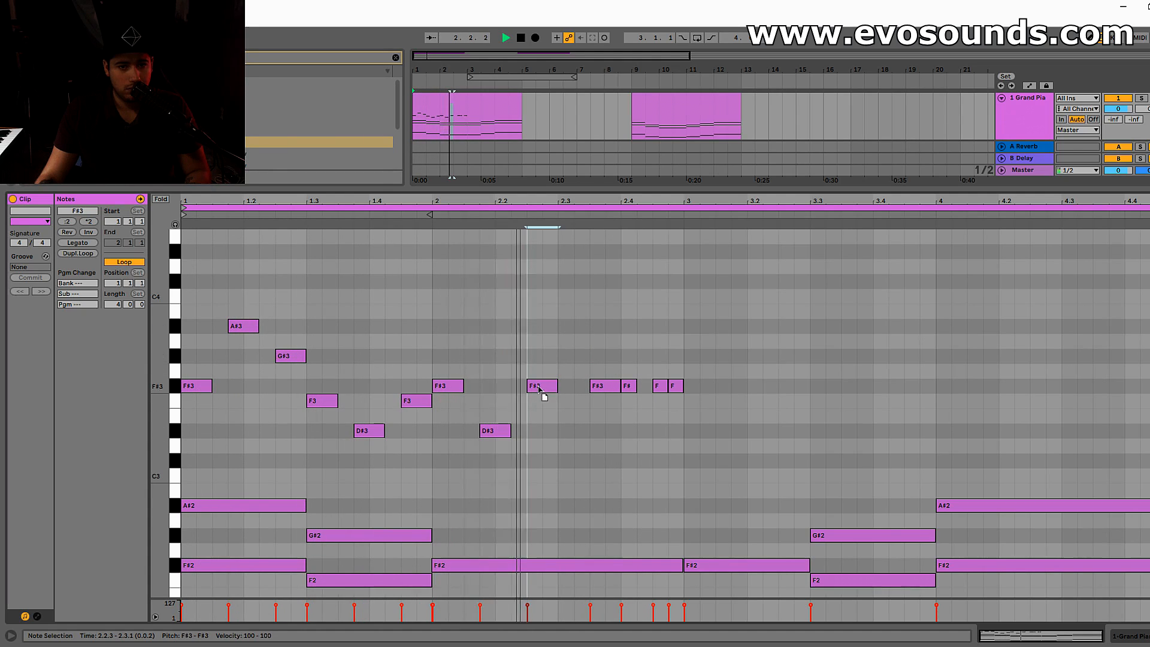
pyautogui.moveTo(498, 430); pyautogui.dragTo(502, 400)
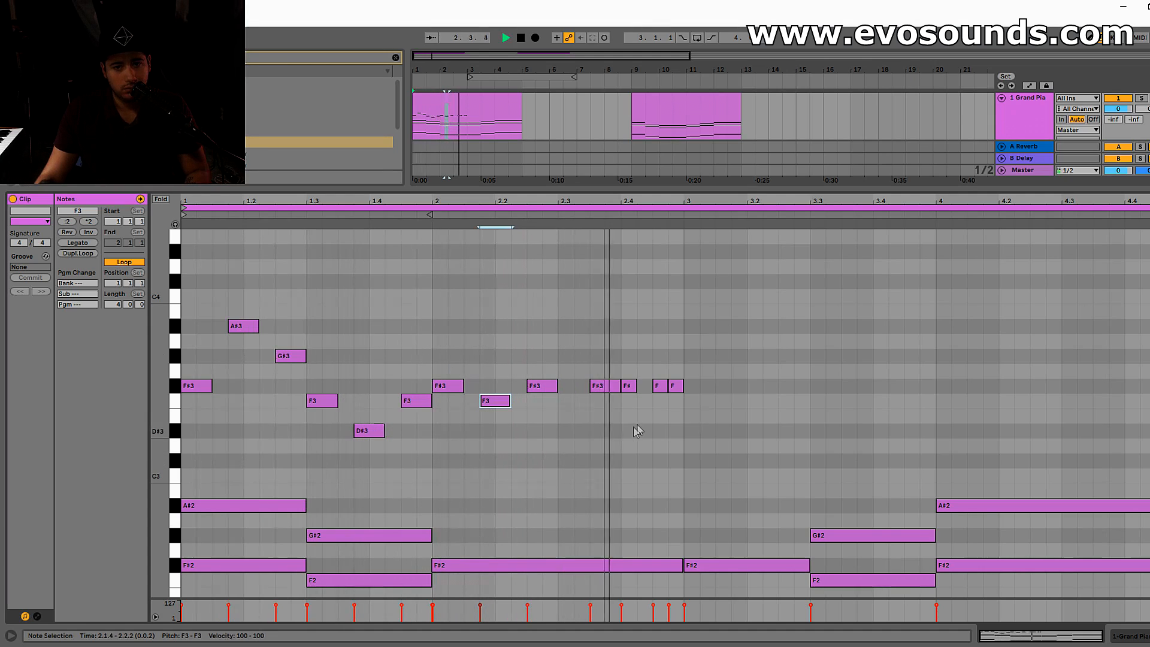
# Repitch the short closing notes of bar 2 to G#3, A#3 and G#3, and play the melody back.
pyautogui.moveTo(629, 385); pyautogui.dragTo(632, 369)
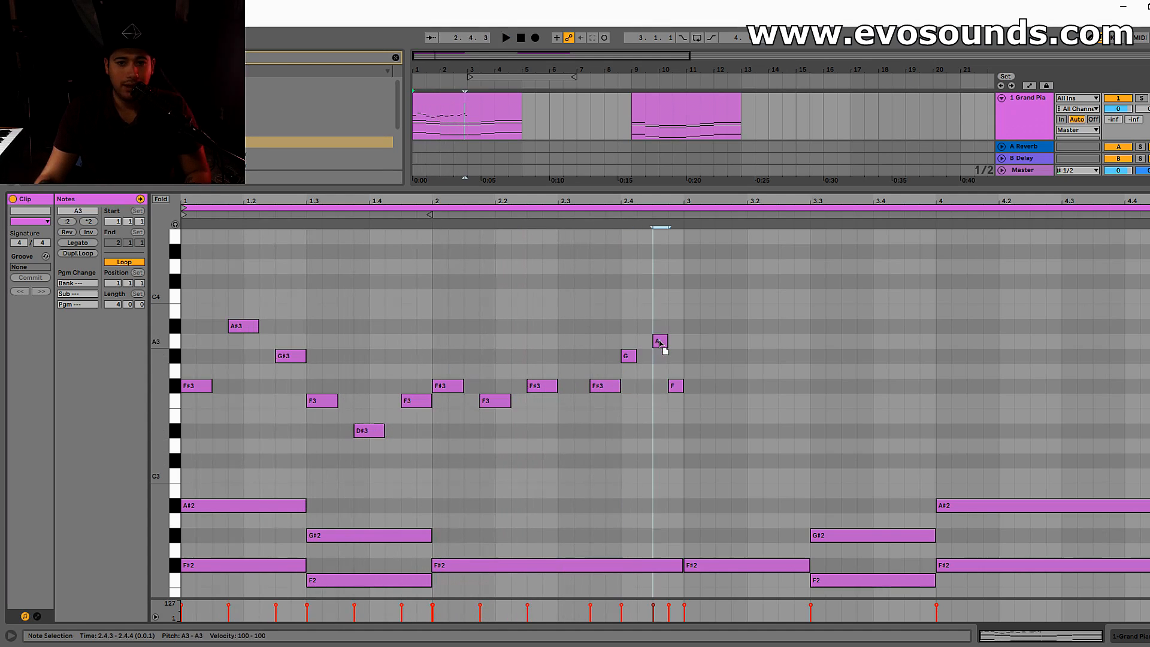
pyautogui.press('space')
pyautogui.scroll(-5, 673, 414)
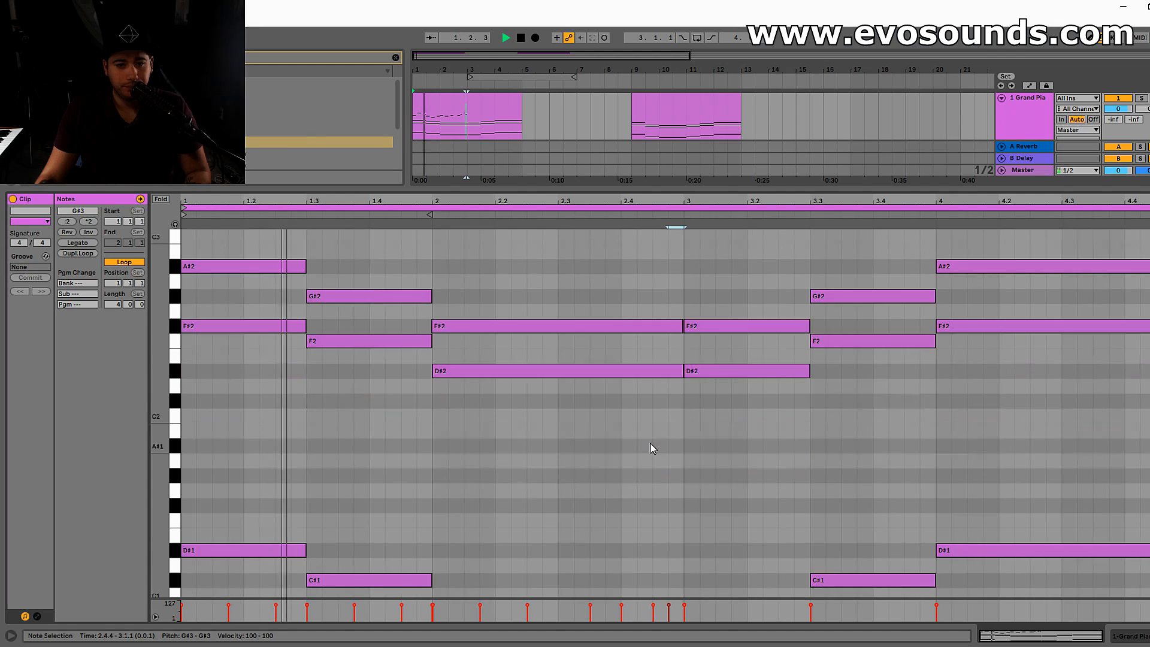
pyautogui.scroll(5, 674, 446)
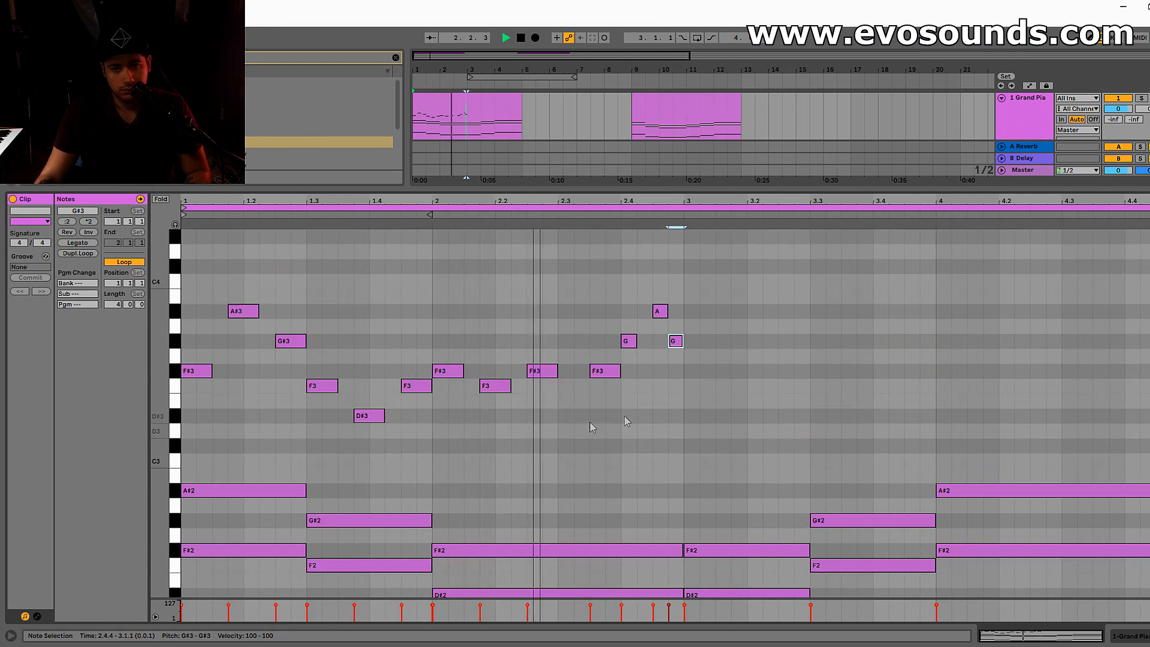
pyautogui.press('space')
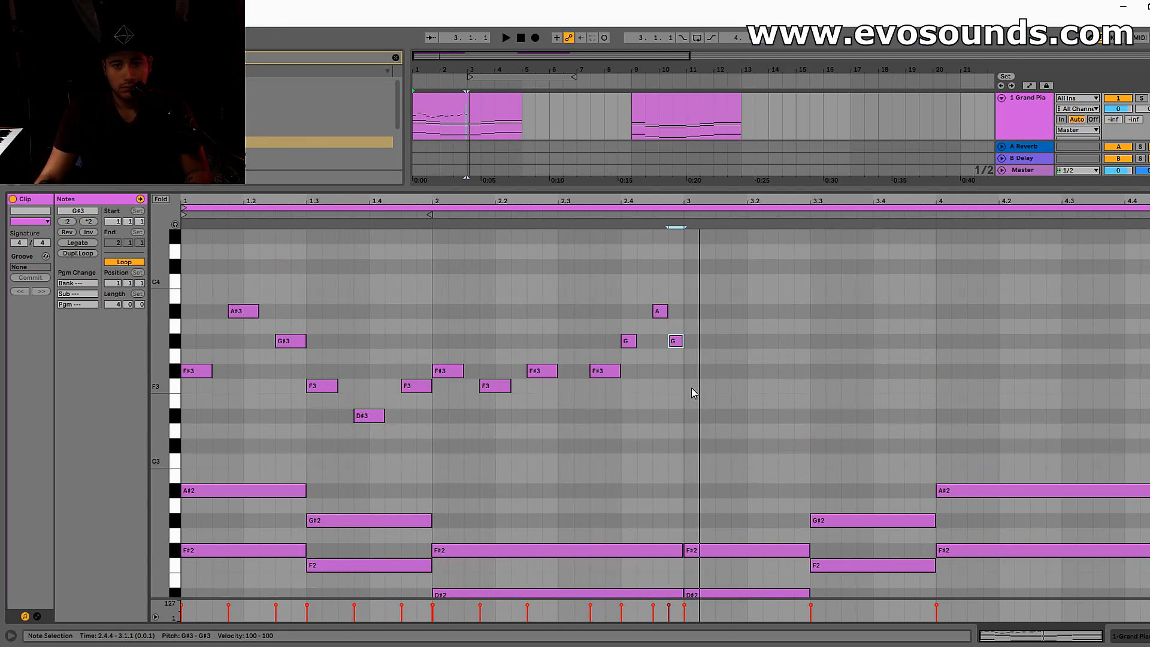
# Compare the chord at the start of bar 3 with the chord held through bar 2.
pyautogui.scroll(-6, 688, 450)
pyautogui.moveTo(717, 501); pyautogui.dragTo(731, 234)
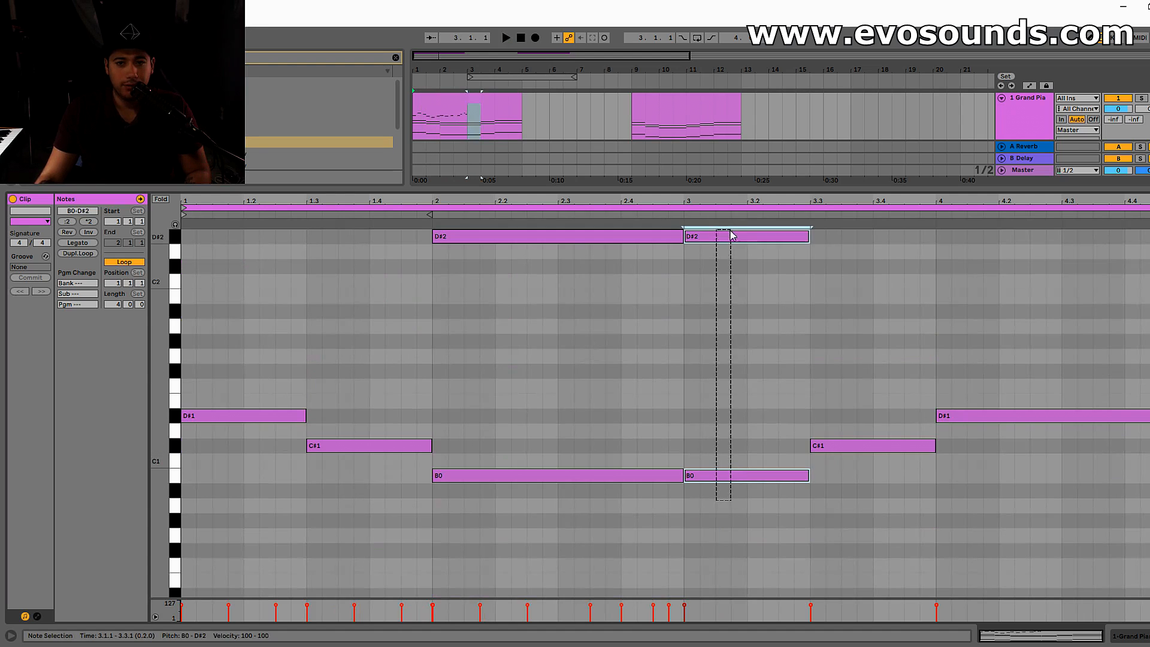
pyautogui.scroll(5, 577, 473)
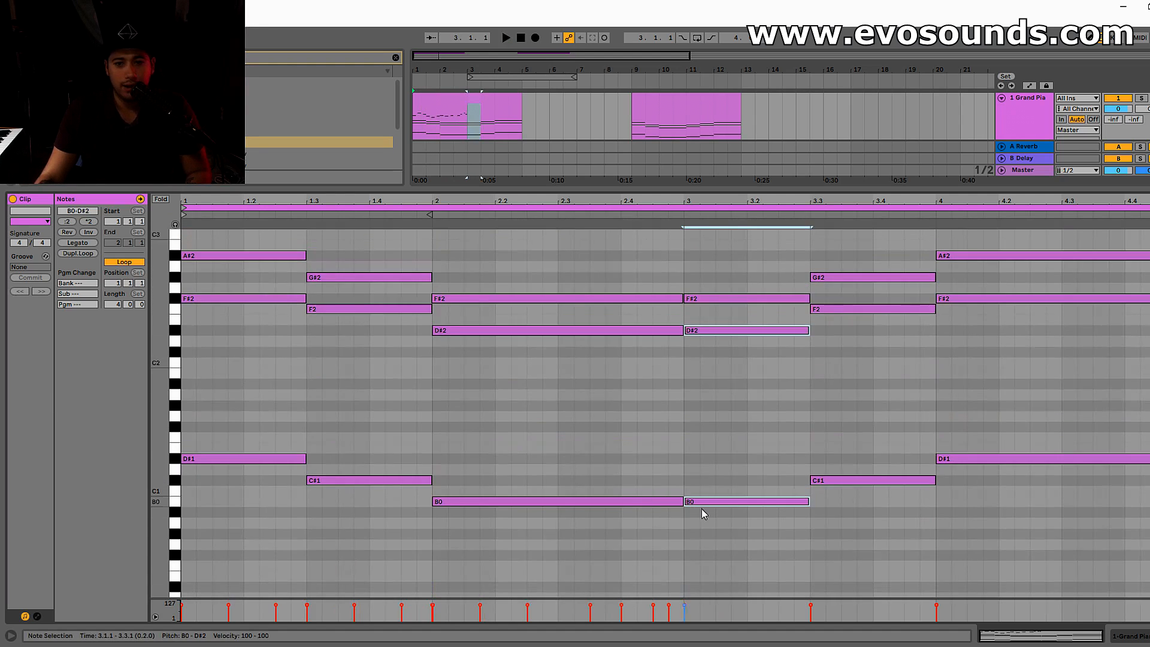
pyautogui.moveTo(558, 335); pyautogui.dragTo(563, 605)
pyautogui.scroll(2, 616, 447)
pyautogui.scroll(-2, 613, 450)
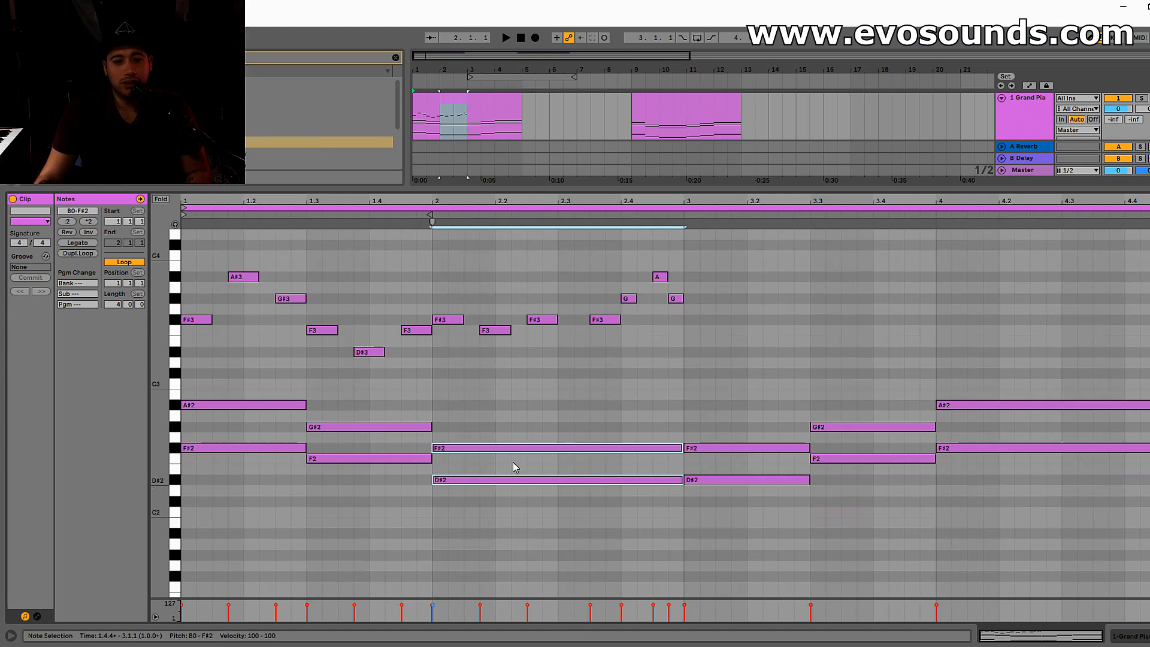
# Duplicate the melody into bars 3 and 4, varying bar 4 with C#3 at 4.1.4, D#3 at 4.2.3 and 4.3.3, and F3 at 4.4.1.
pyautogui.scroll(6, 713, 431)
pyautogui.moveTo(685, 413); pyautogui.dragTo(438, 283)
pyautogui.hotkey('ctrl', 'd')
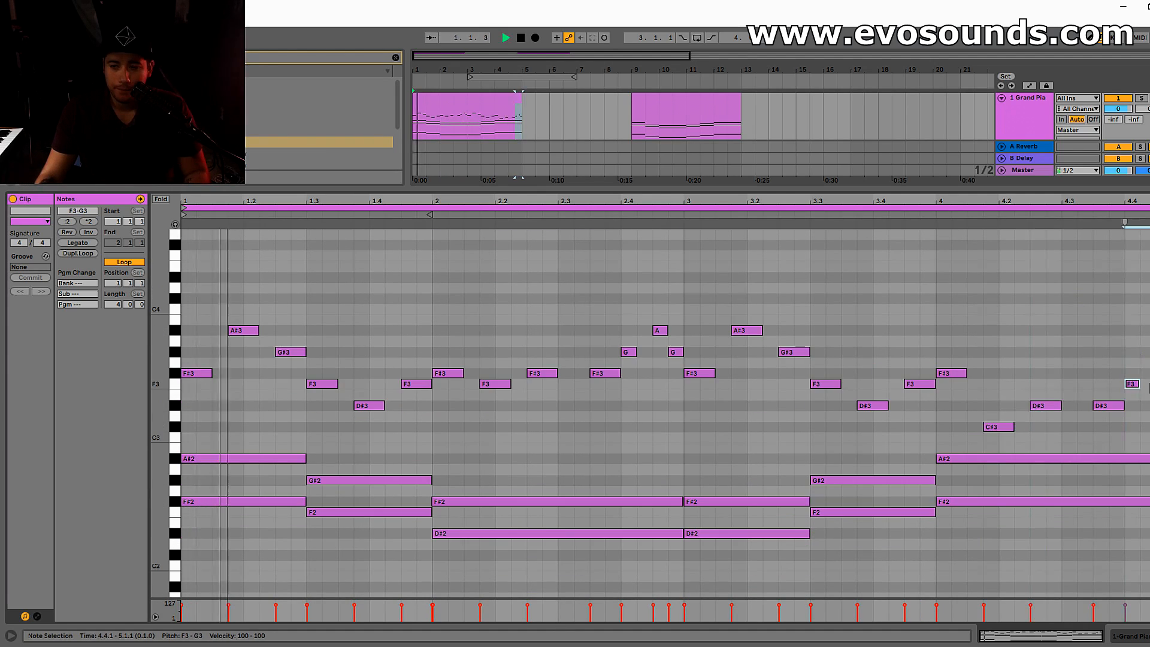
pyautogui.click(1149, 374)
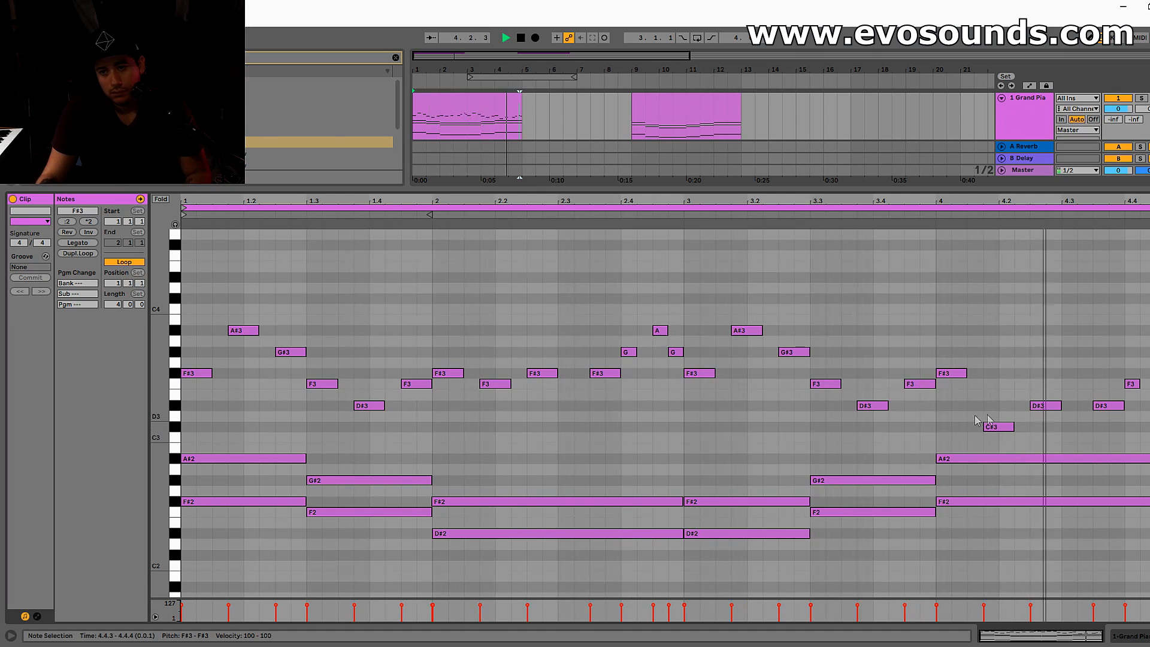
pyautogui.press('space')
# Set the arrangement loop around the four-bar piano clip at bar 1.
pyautogui.click(463, 108)
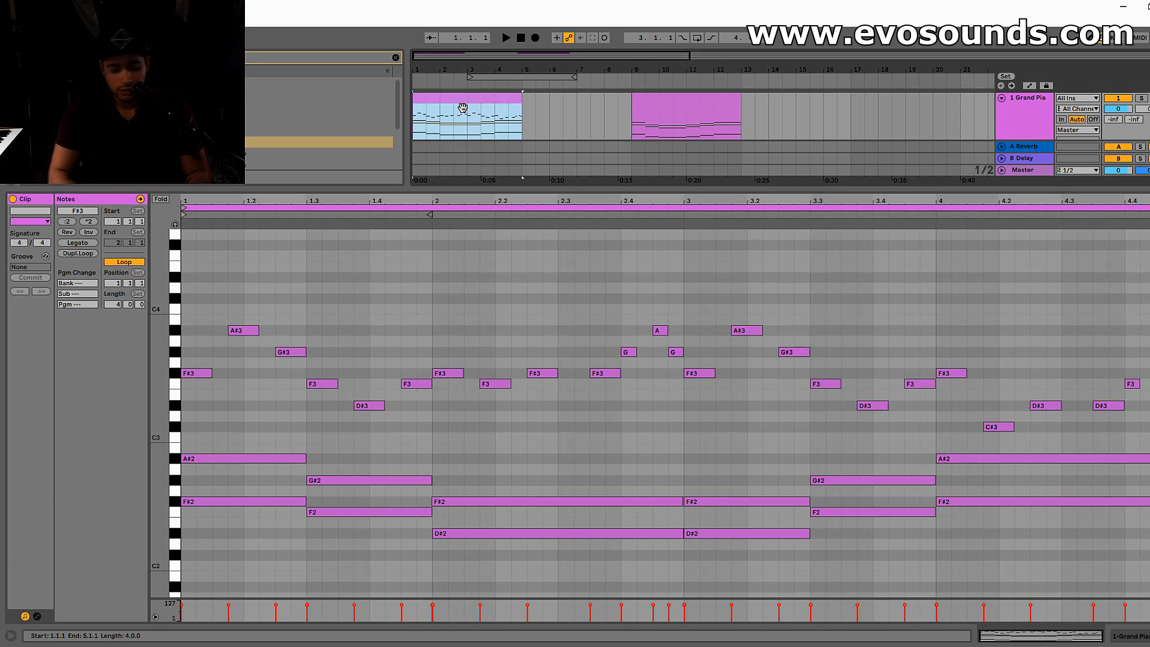
pyautogui.scroll(-5, 423, 385)
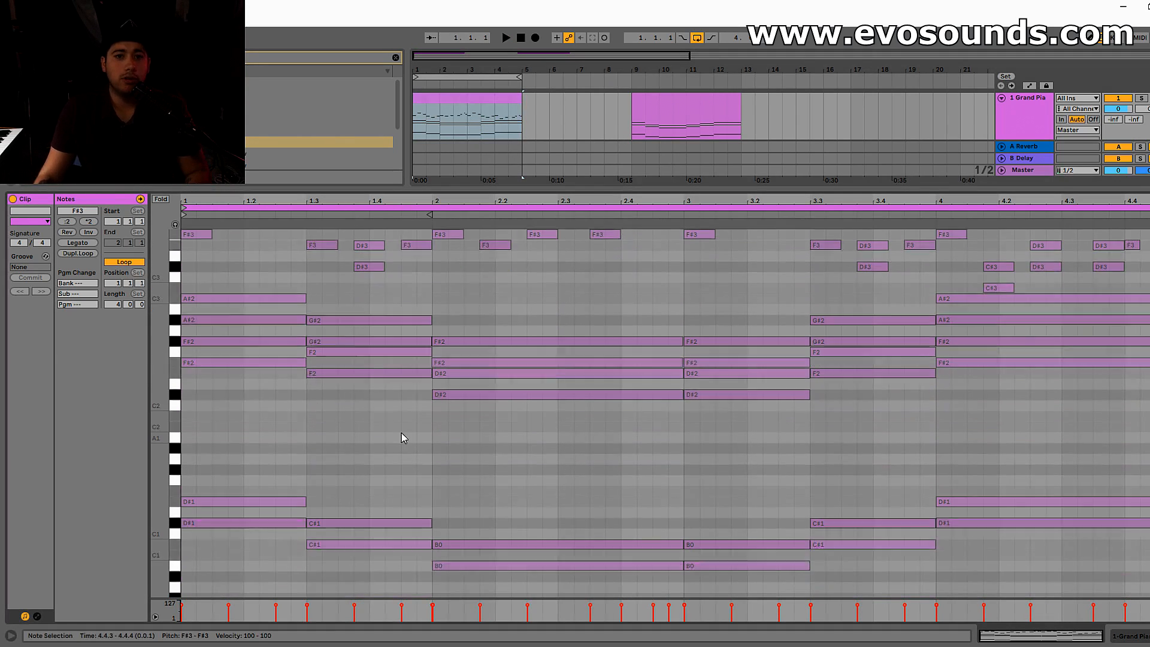
pyautogui.scroll(4, 401, 433)
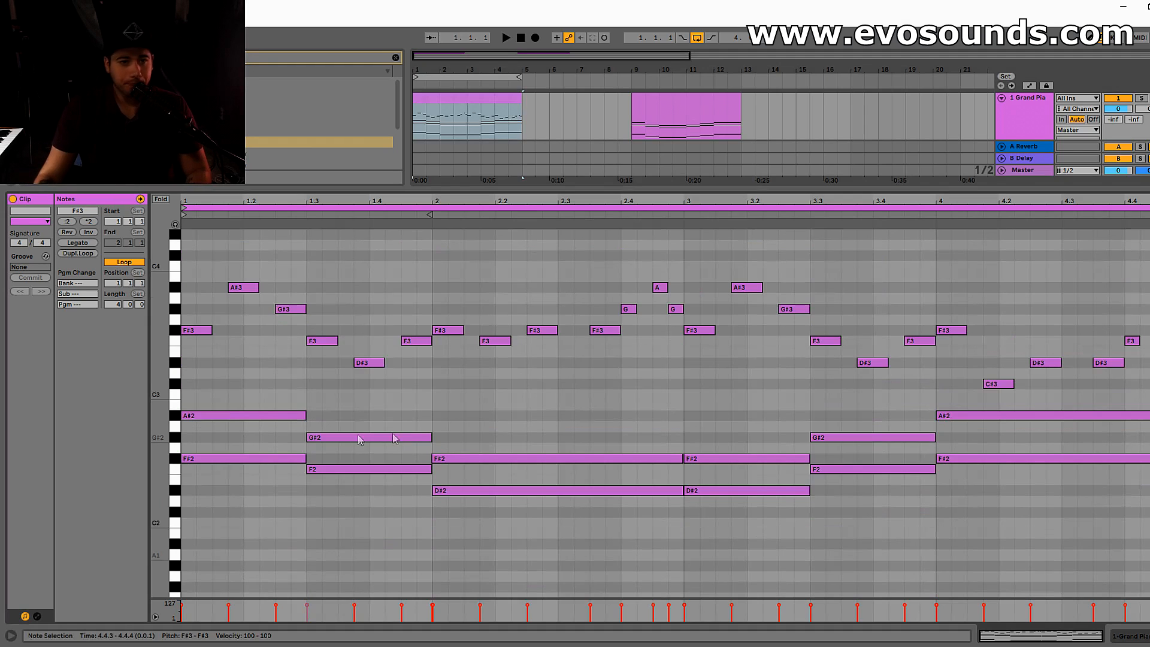
# Compare the opening F#3 melody note at 1.1.1 with the notes of the first chord.
pyautogui.scroll(3, 256, 393)
pyautogui.click(194, 385)
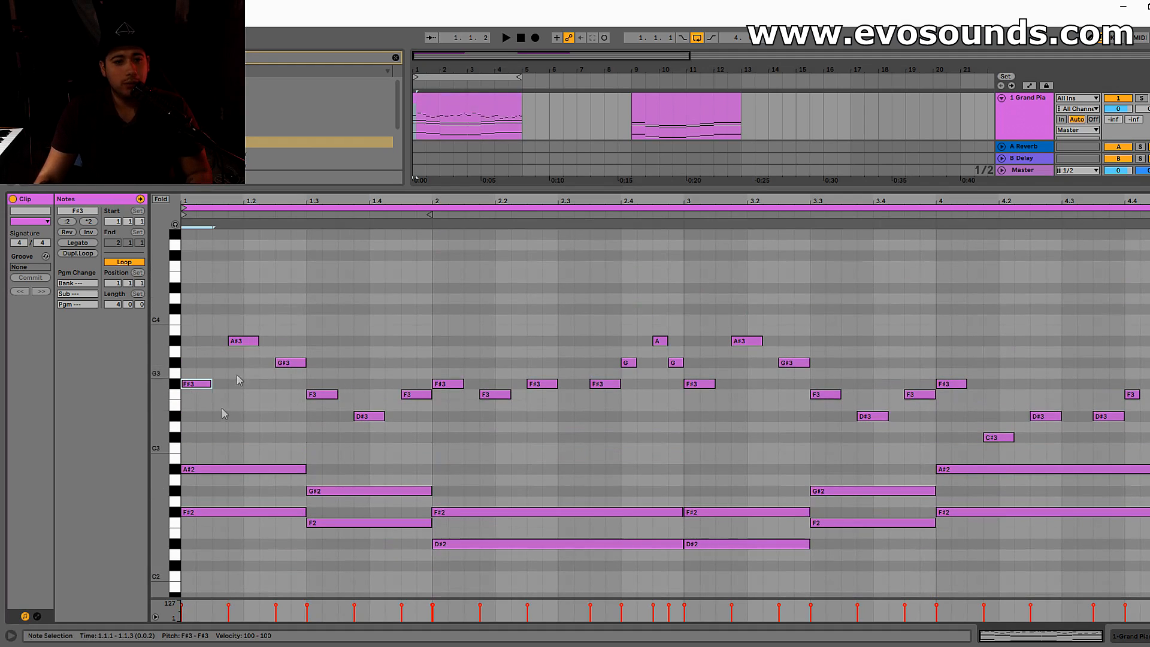
pyautogui.scroll(-8, 237, 383)
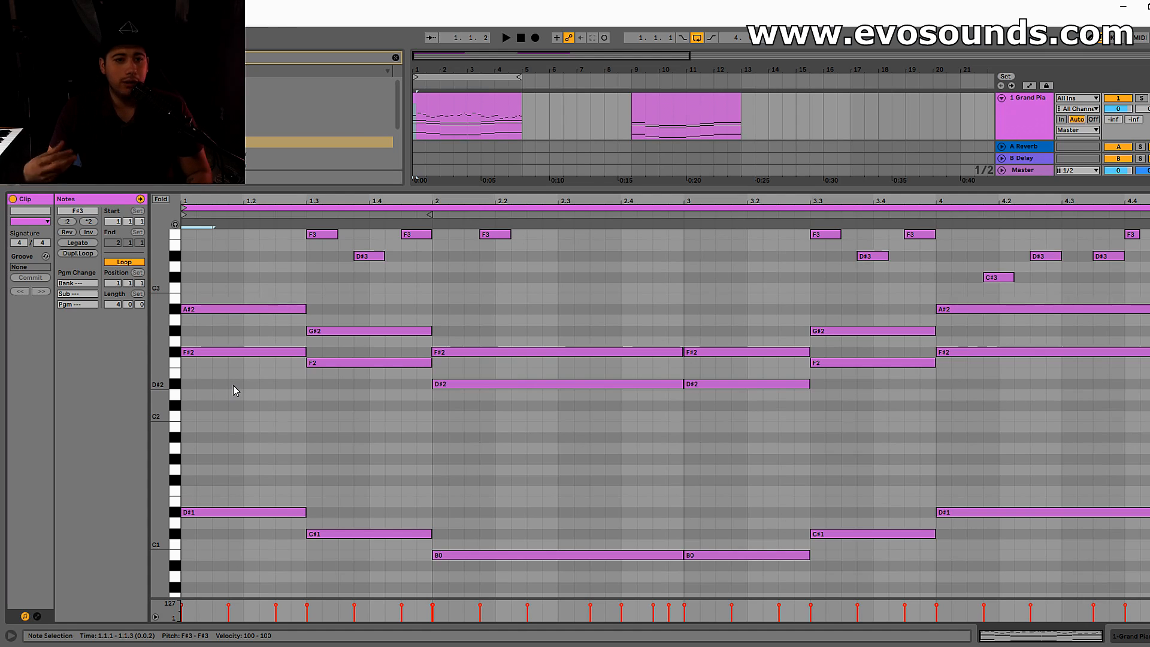
pyautogui.scroll(3, 252, 382)
pyautogui.scroll(-1, 276, 368)
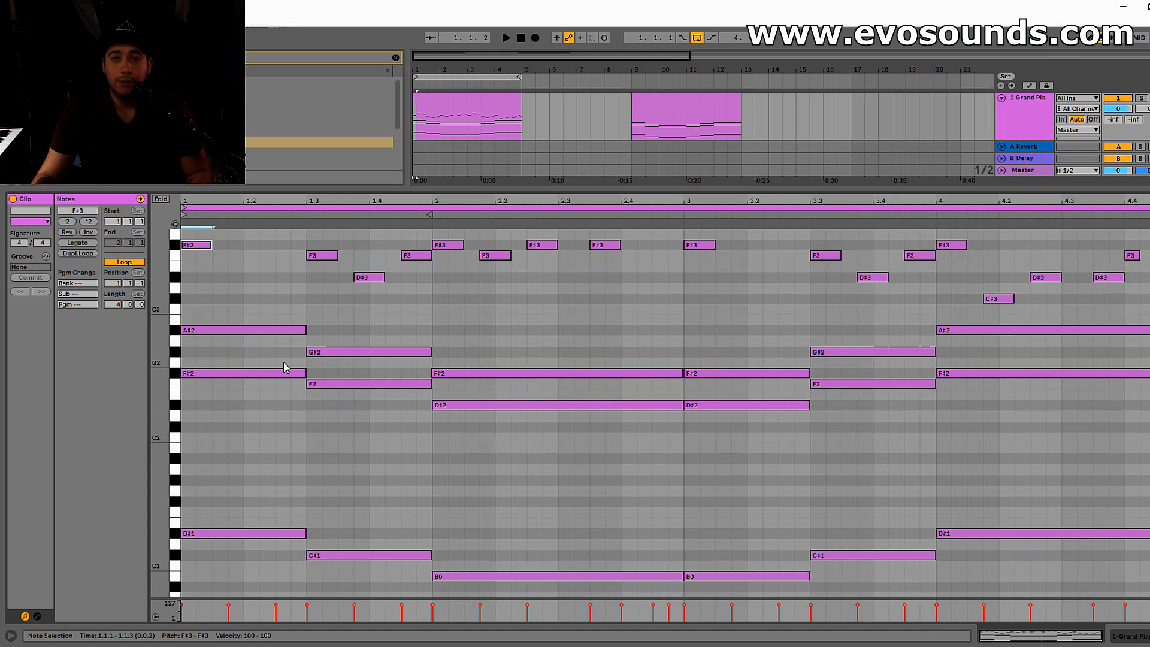
pyautogui.scroll(1, 284, 366)
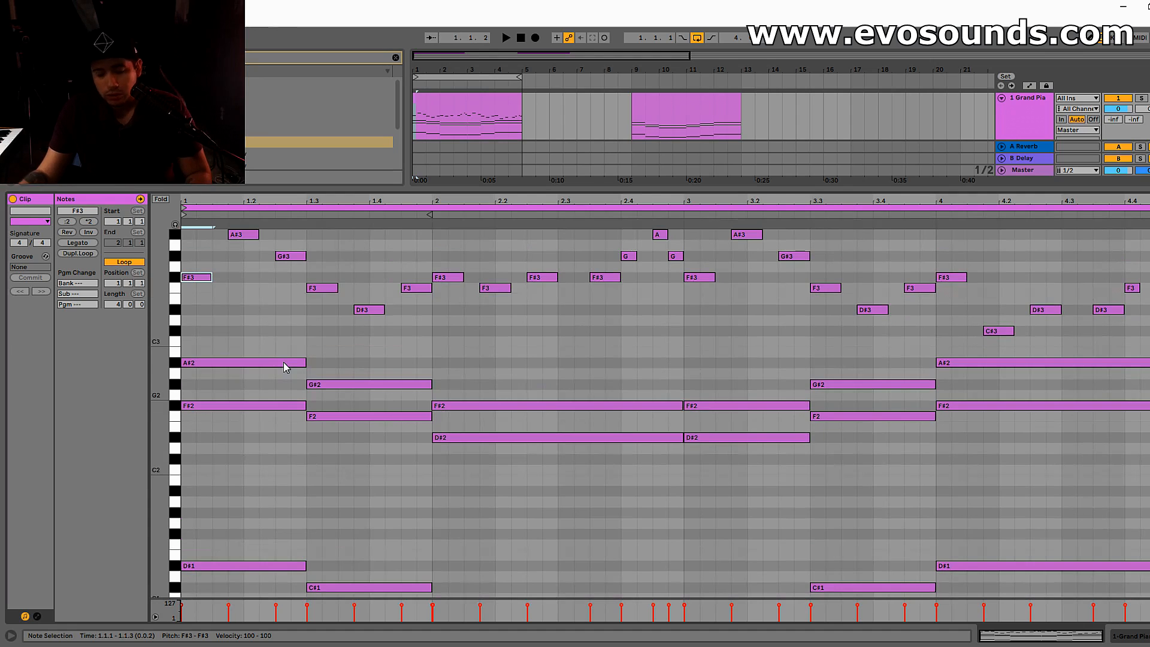
# Examine the D#1, F#2 and A#2 notes of the first chord against the F#3 melody note above them.
pyautogui.scroll(1, 284, 361)
pyautogui.moveTo(277, 343); pyautogui.dragTo(262, 604)
pyautogui.moveTo(268, 305); pyautogui.dragTo(300, 247)
pyautogui.moveTo(272, 327); pyautogui.dragTo(261, 629)
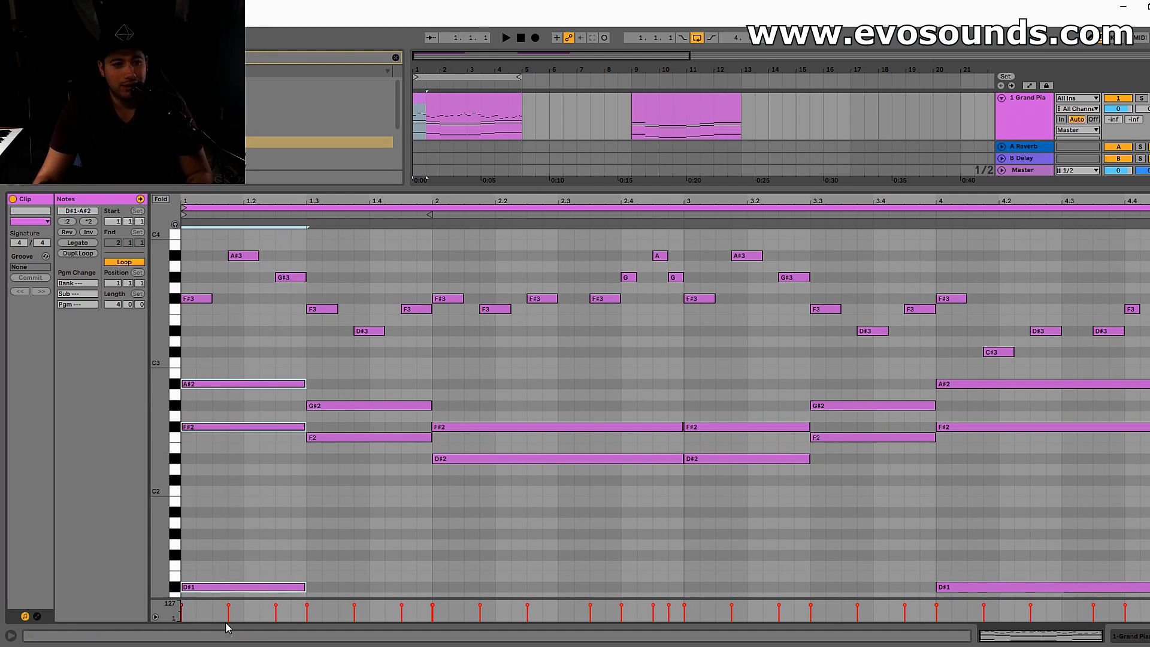
pyautogui.scroll(-1, 226, 517)
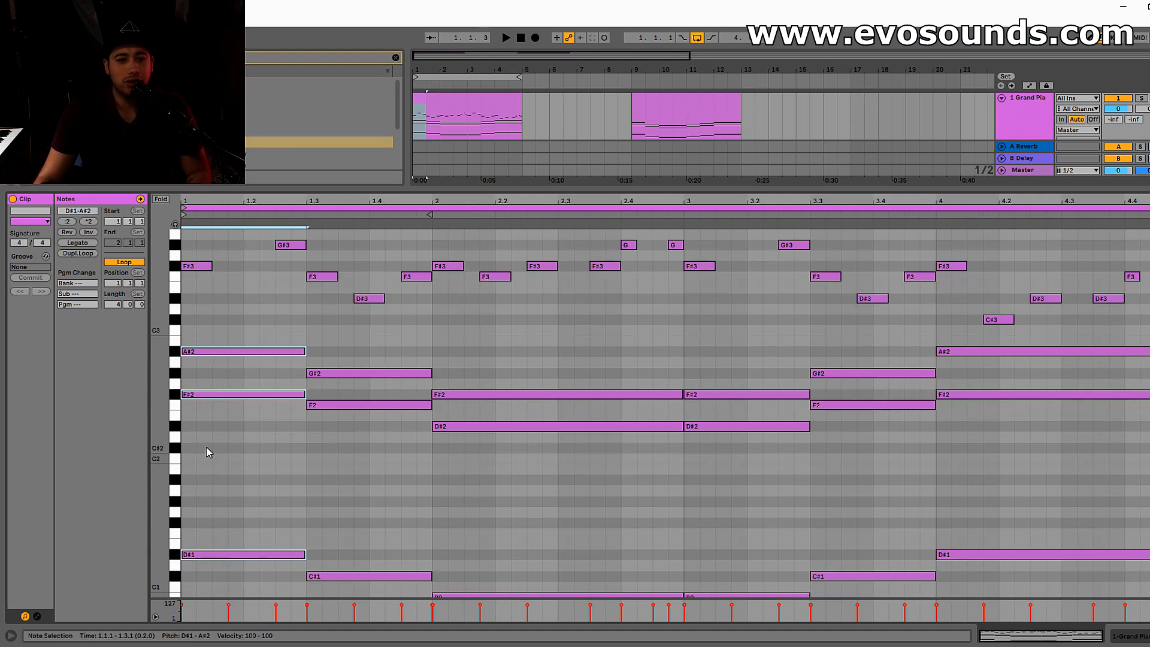
pyautogui.click(194, 354)
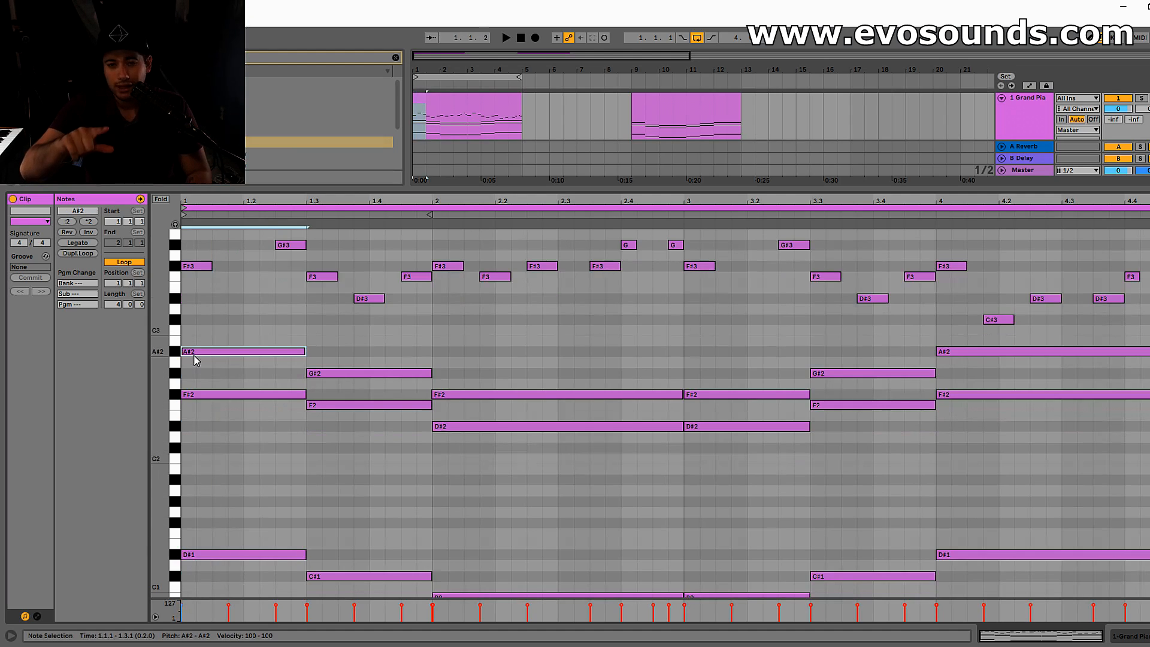
pyautogui.moveTo(212, 337); pyautogui.dragTo(188, 644)
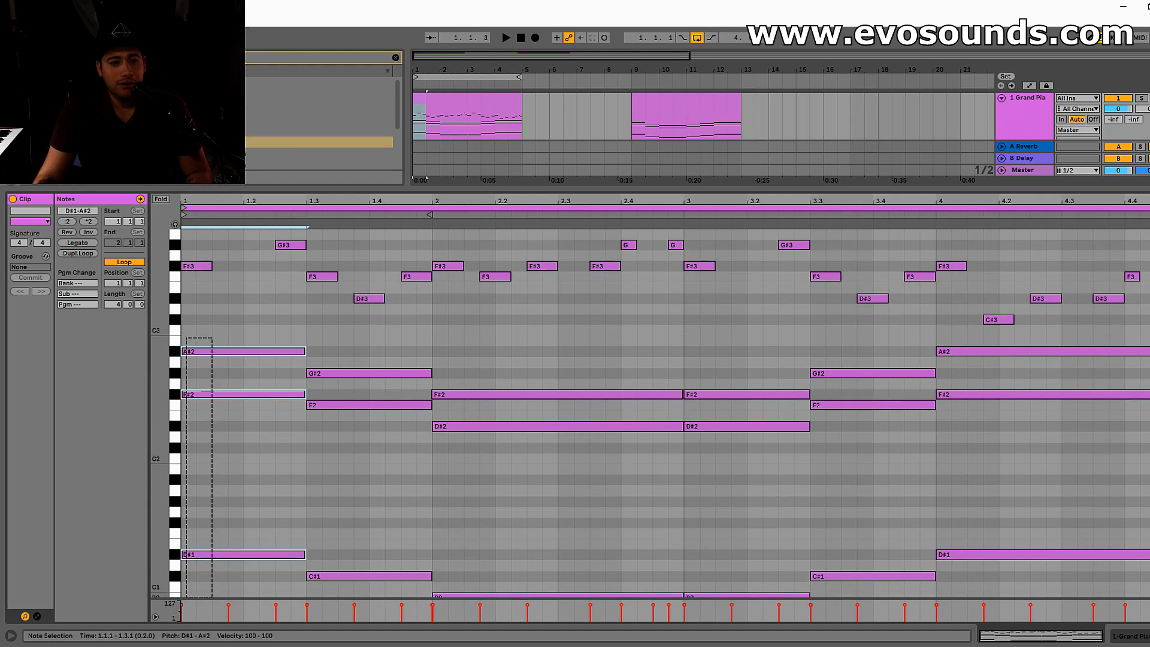
pyautogui.moveTo(226, 469); pyautogui.dragTo(246, 334)
pyautogui.scroll(1, 248, 343)
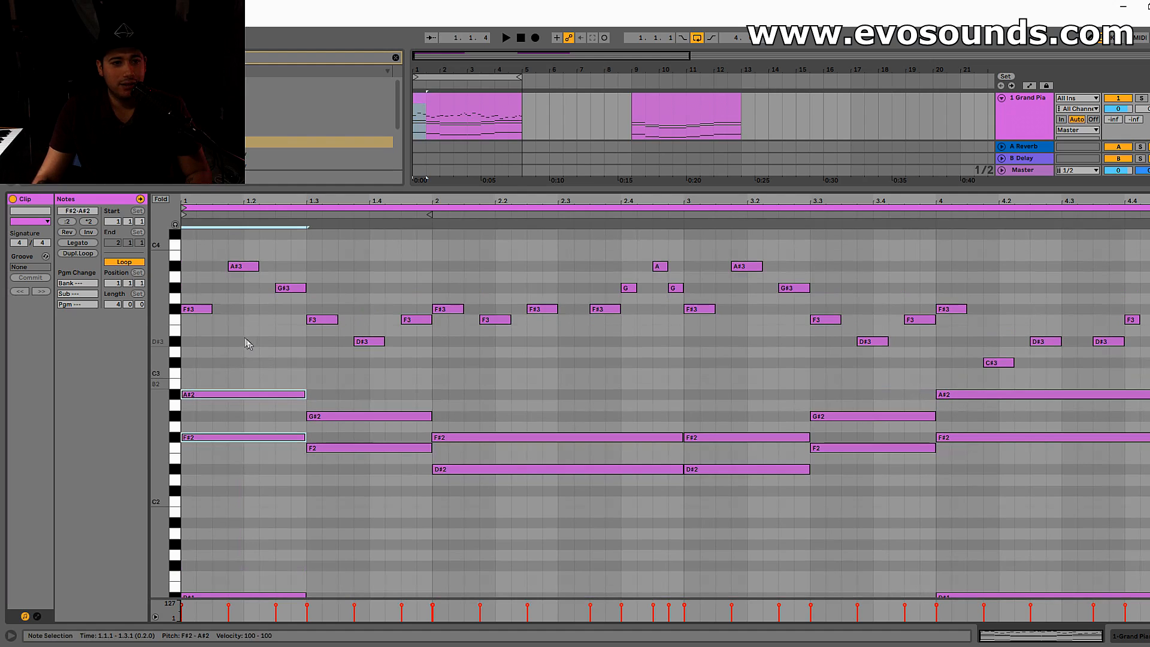
pyautogui.click(209, 308)
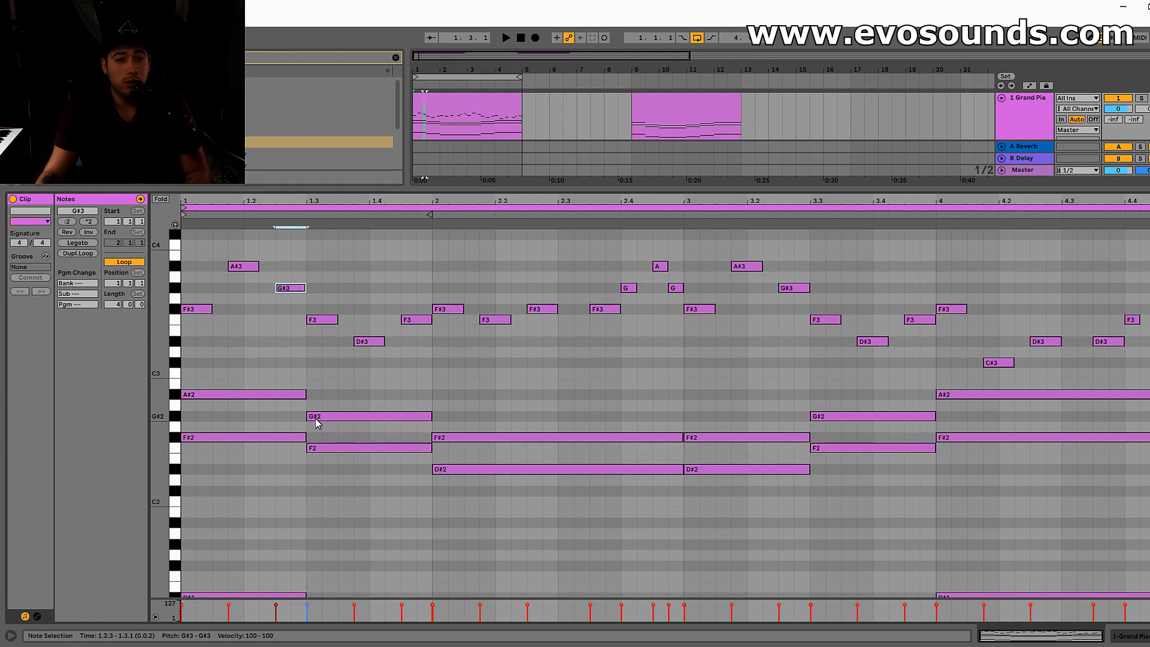
# Compare the F3, D#3 and F3 melody notes from 1.3.1 with the tones of the second chord.
pyautogui.moveTo(309, 345); pyautogui.dragTo(405, 263)
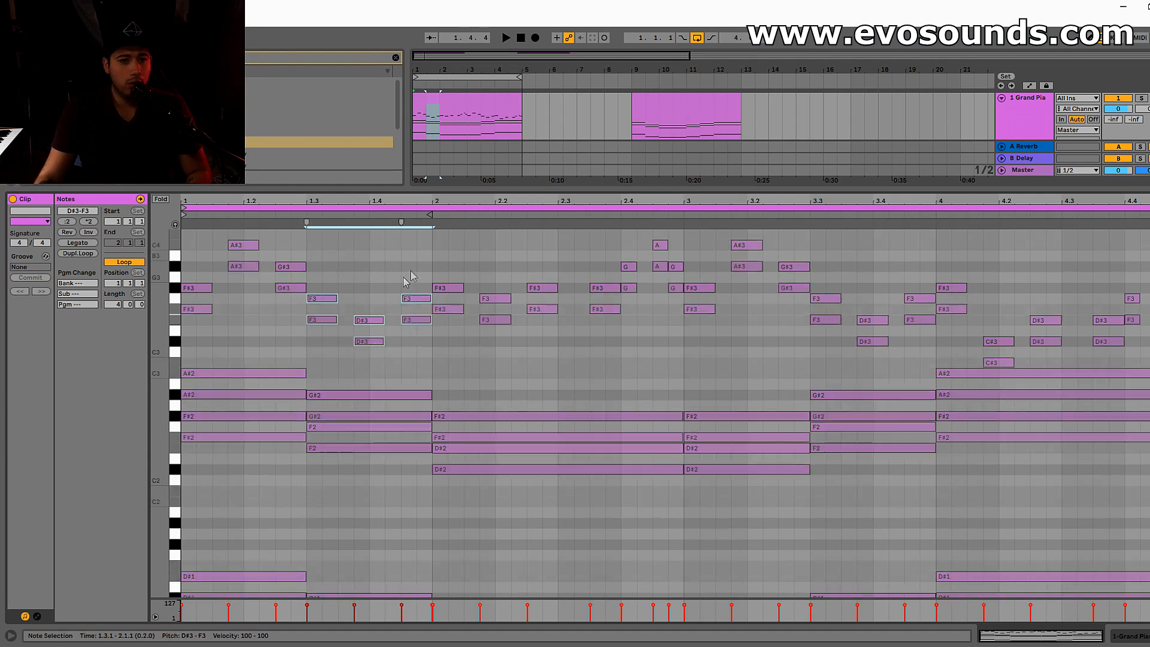
pyautogui.scroll(-3, 411, 275)
pyautogui.click(317, 299)
pyautogui.scroll(-6, 337, 308)
pyautogui.moveTo(331, 459); pyautogui.dragTo(344, 323)
pyautogui.scroll(6, 345, 375)
pyautogui.moveTo(352, 368); pyautogui.dragTo(378, 299)
pyautogui.scroll(-4, 369, 504)
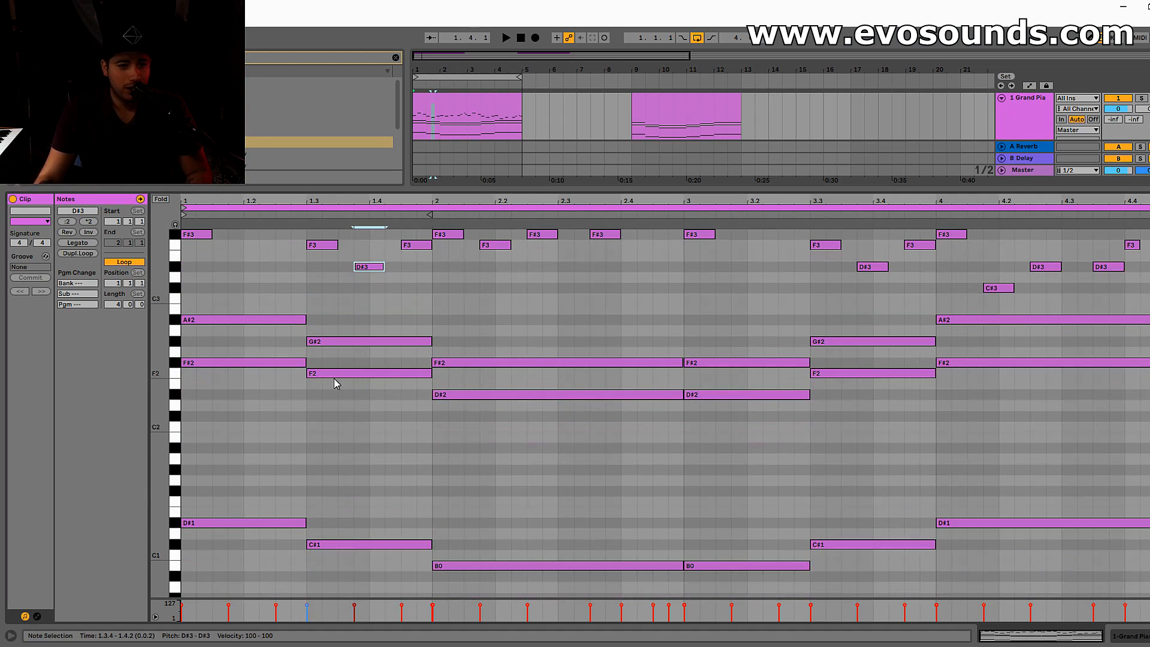
pyautogui.scroll(6, 340, 381)
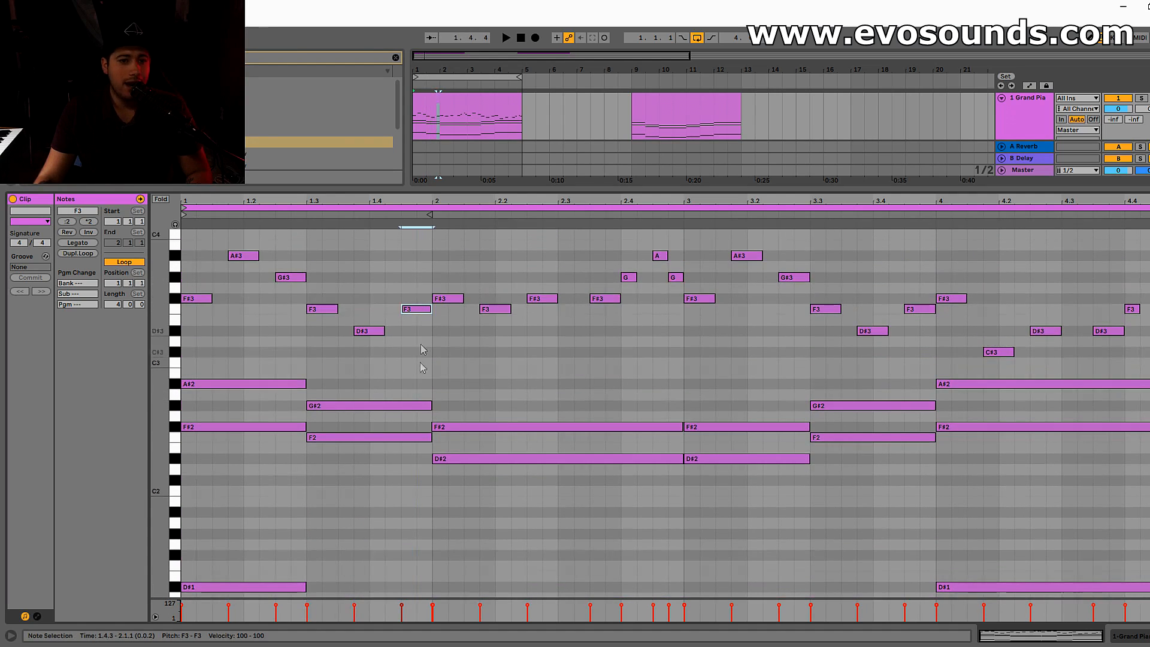
pyautogui.scroll(-5, 422, 375)
pyautogui.scroll(6, 426, 411)
# Review the bar 2 melody notes and the F3 at 1.3.1, and play the four-bar melody.
pyautogui.moveTo(446, 337); pyautogui.dragTo(686, 266)
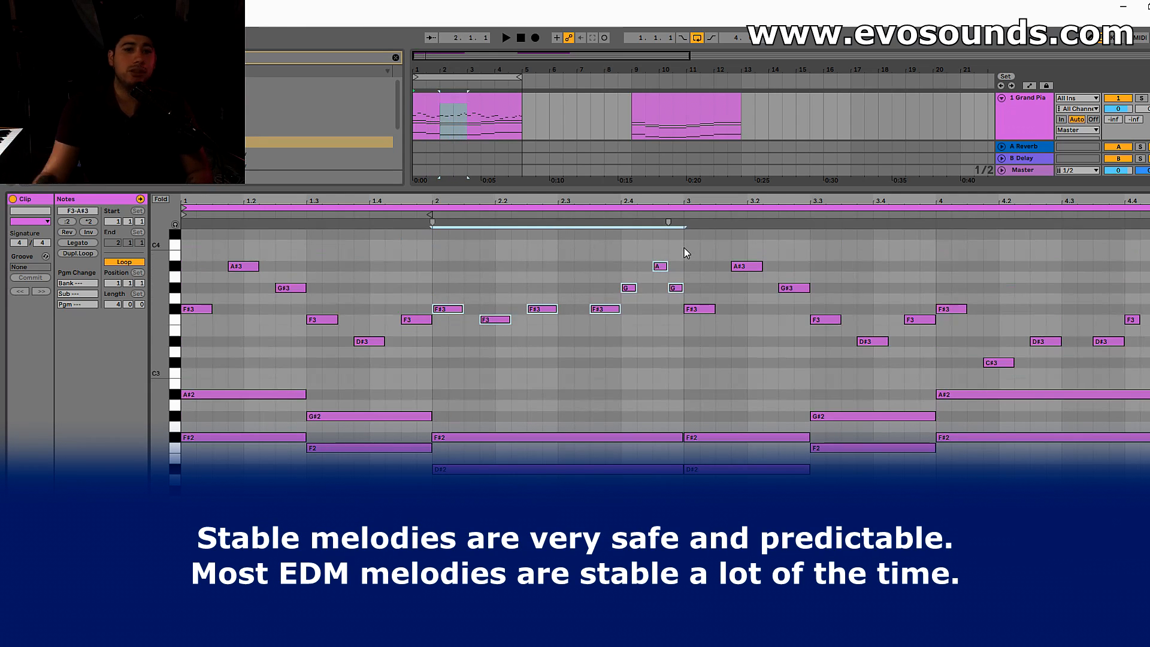
pyautogui.click(323, 320)
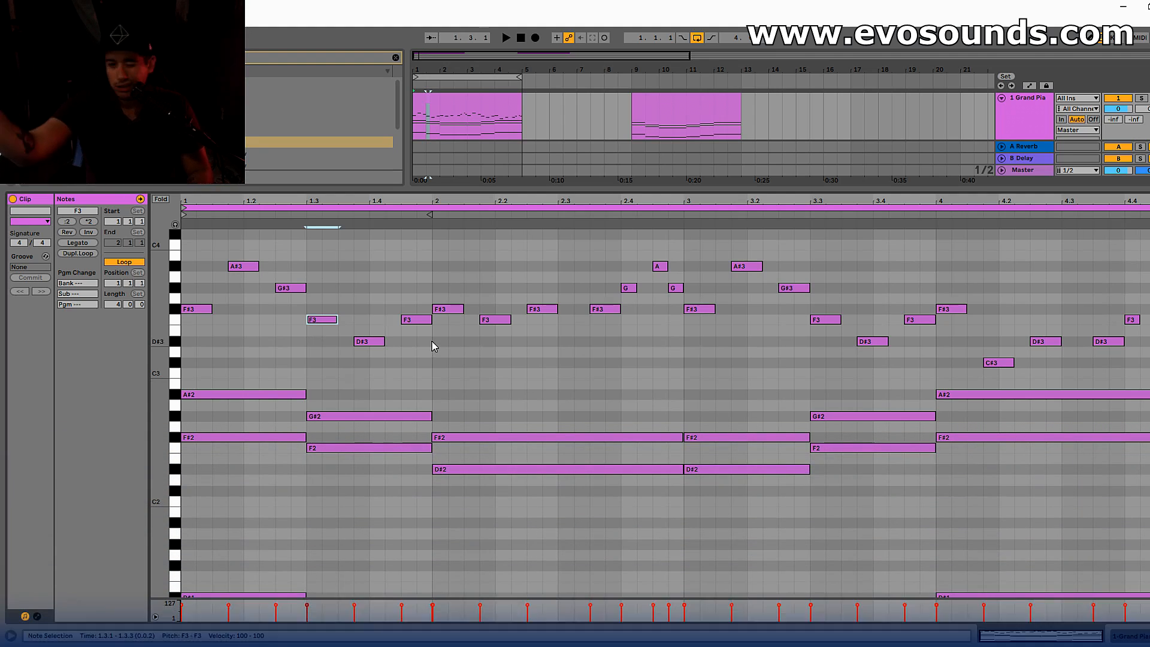
pyautogui.scroll(3, 482, 367)
pyautogui.press('space')
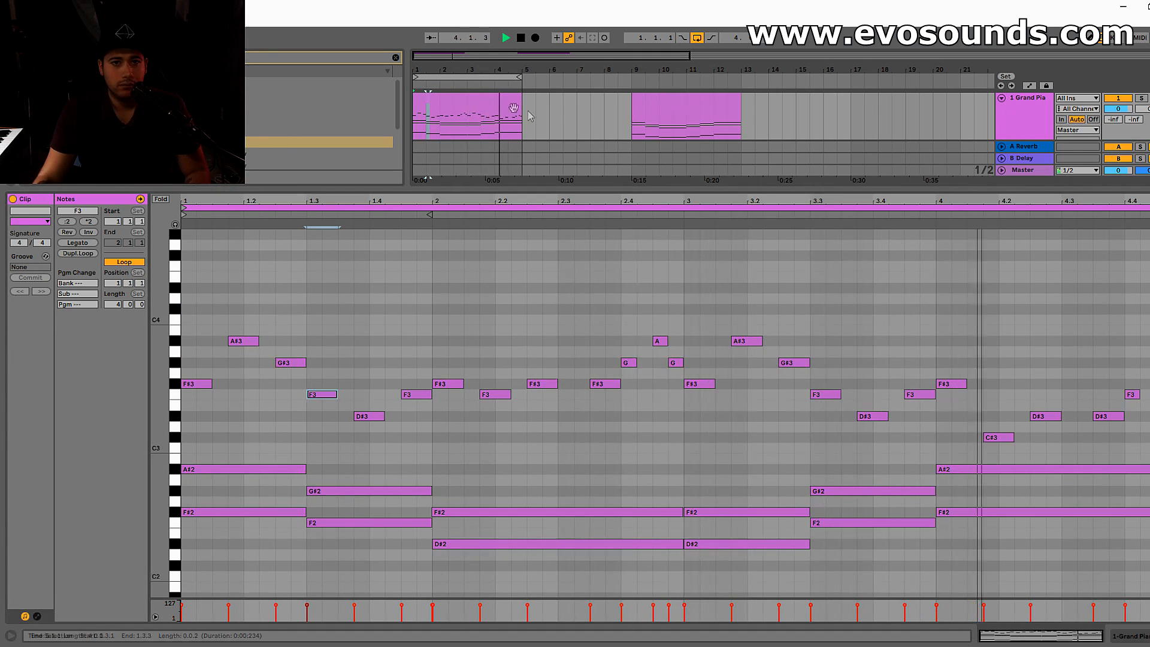
# Stop playback, open the piano chord clip at bar 9 for note editing, and insert a new MIDI track.
pyautogui.click(653, 114)
pyautogui.press('space')
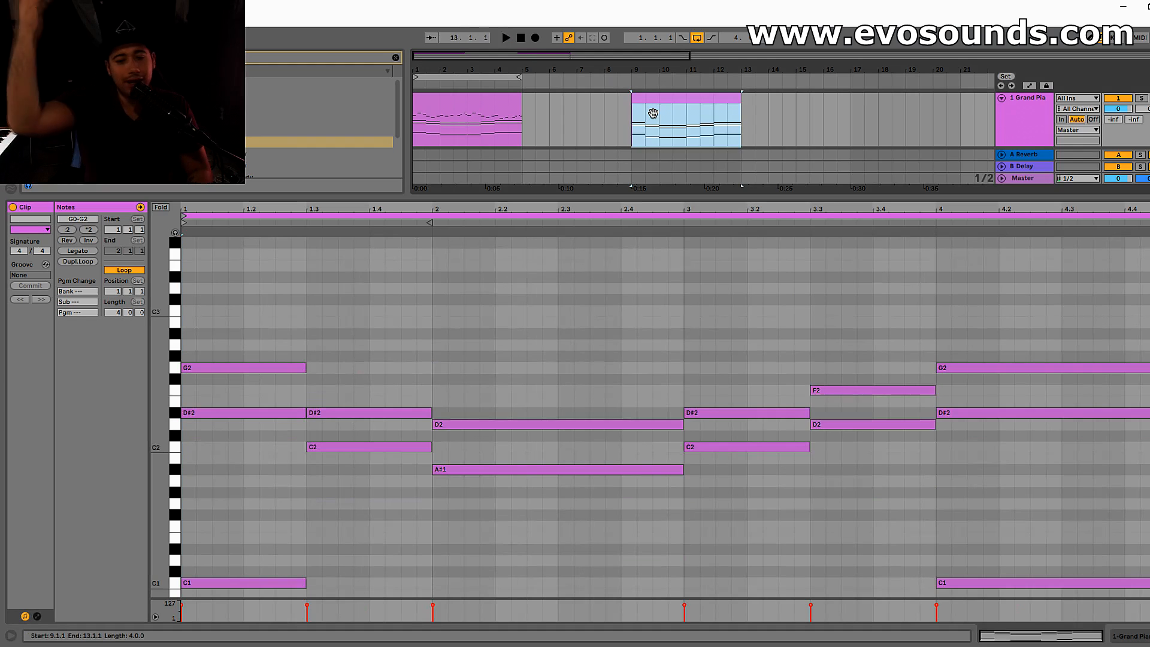
pyautogui.hotkey('ctrl', 'shift', 't')
pyautogui.scroll(-2, 266, 542)
pyautogui.moveTo(162, 456); pyautogui.dragTo(159, 454)
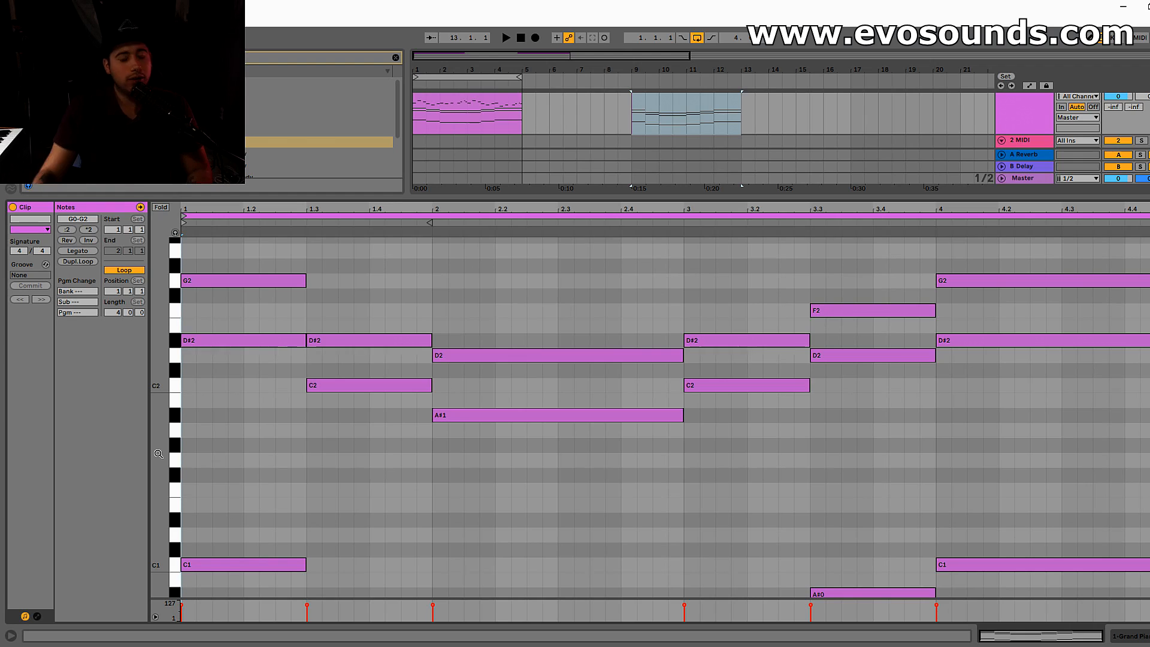
pyautogui.scroll(6, 301, 424)
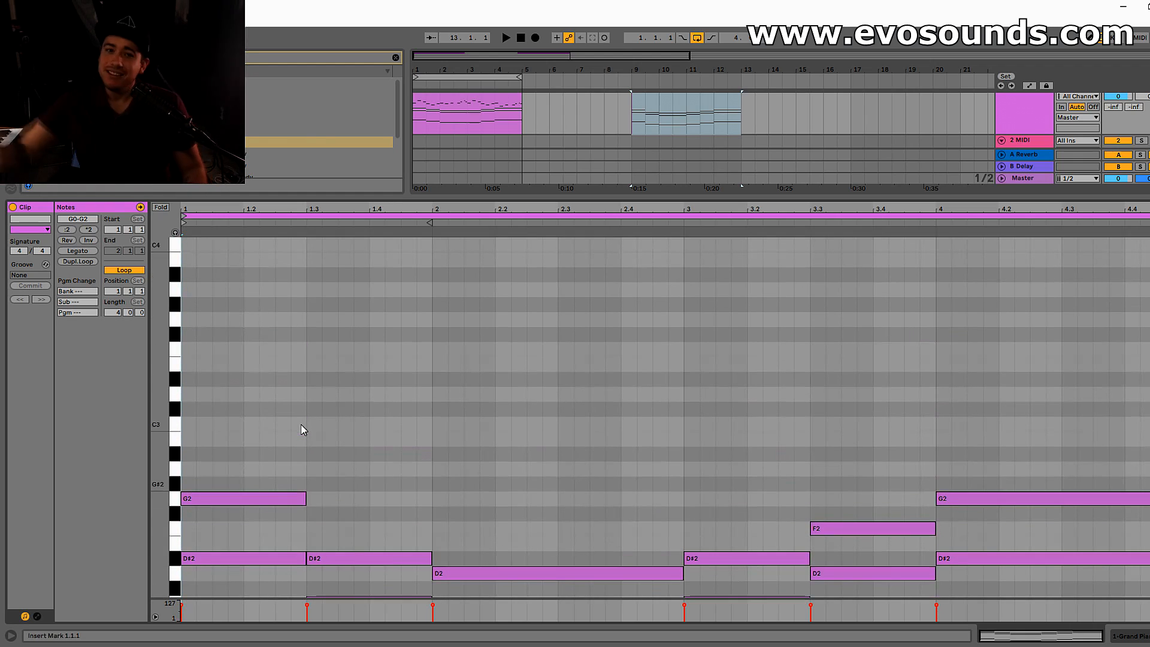
pyautogui.scroll(-5, 235, 407)
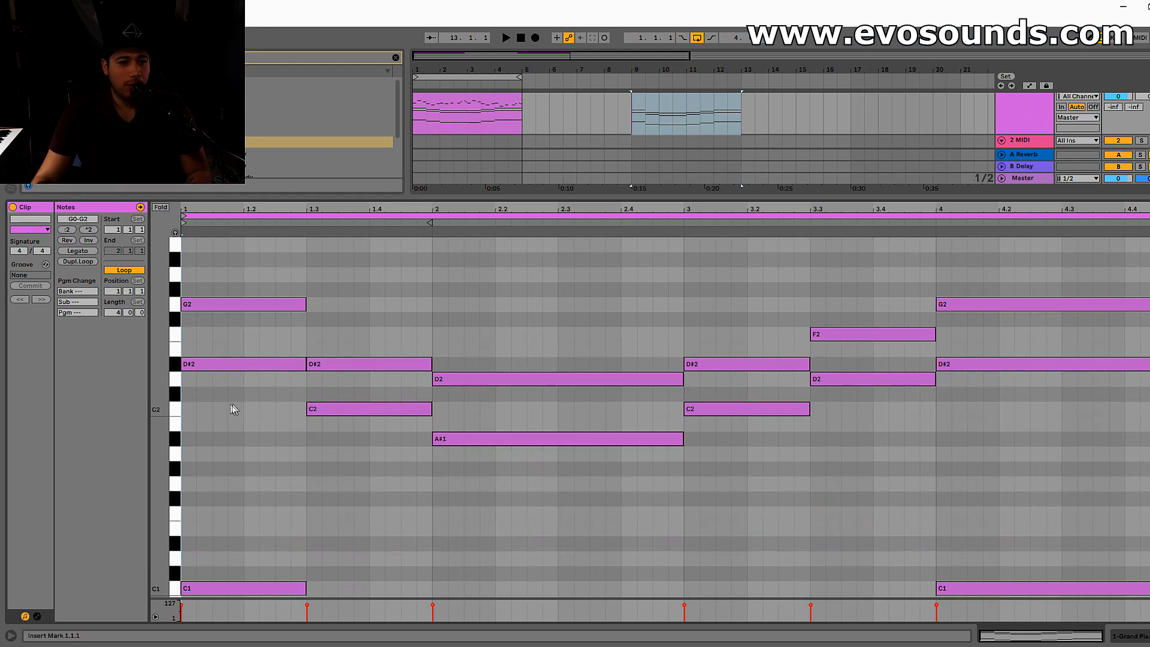
pyautogui.scroll(-1, 233, 404)
# Play the bar 9 clip's chord progression and examine the C1, D#2 and G2 notes of its first chord.
pyautogui.press('space')
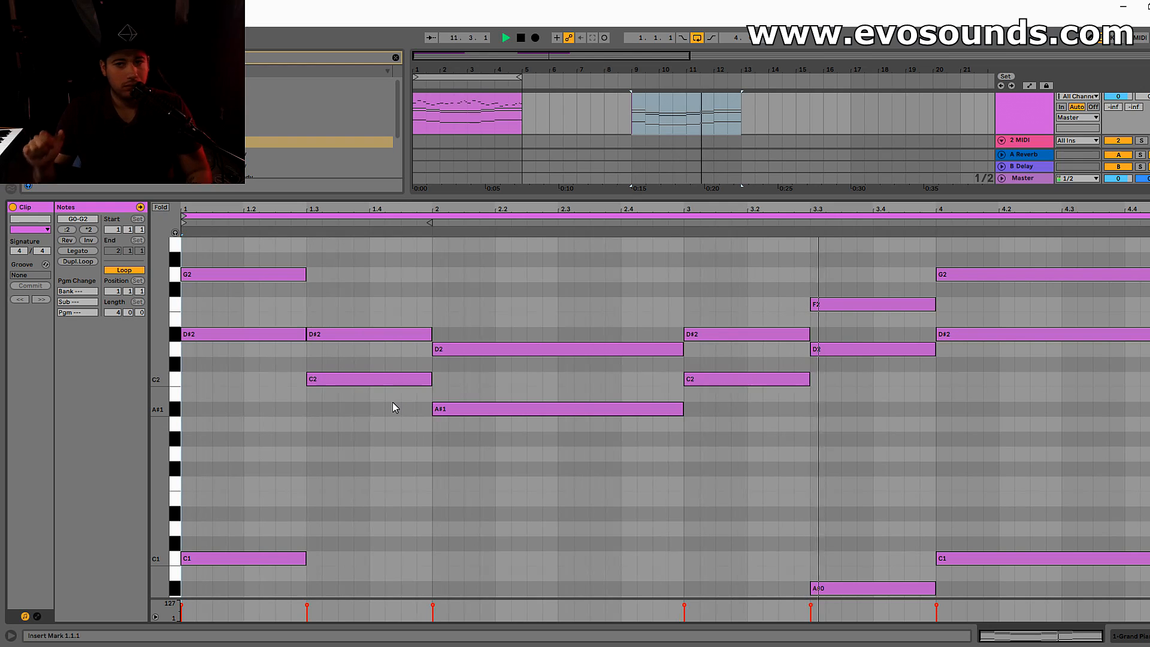
pyautogui.scroll(1, 393, 401)
pyautogui.scroll(2, 409, 427)
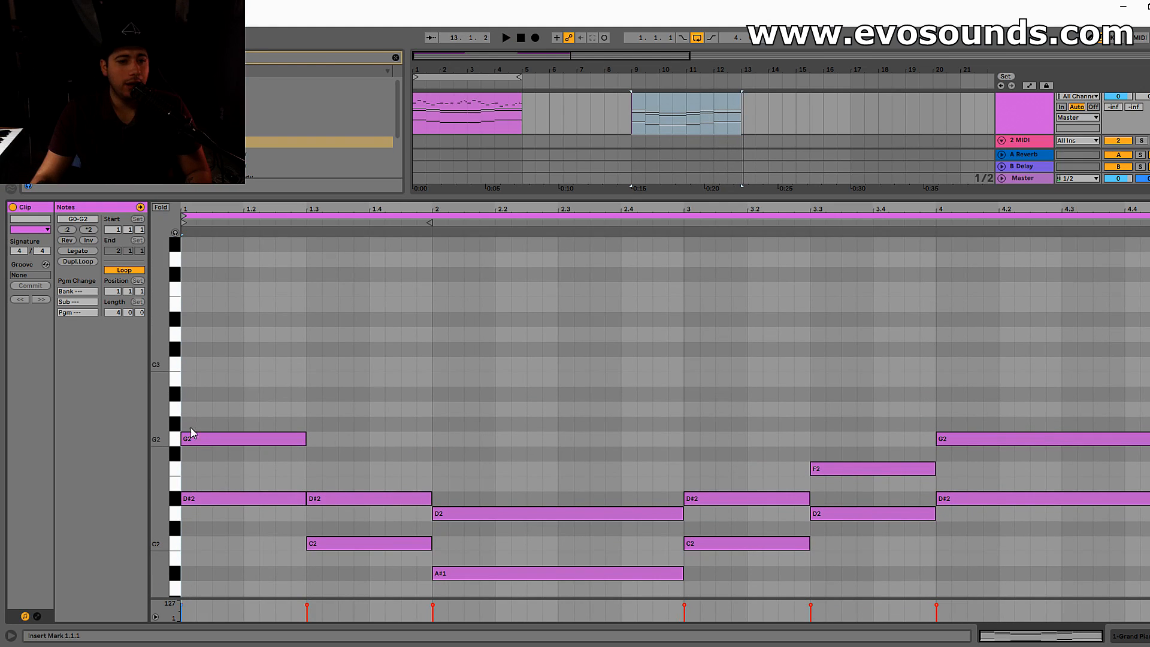
pyautogui.scroll(-12, 286, 375)
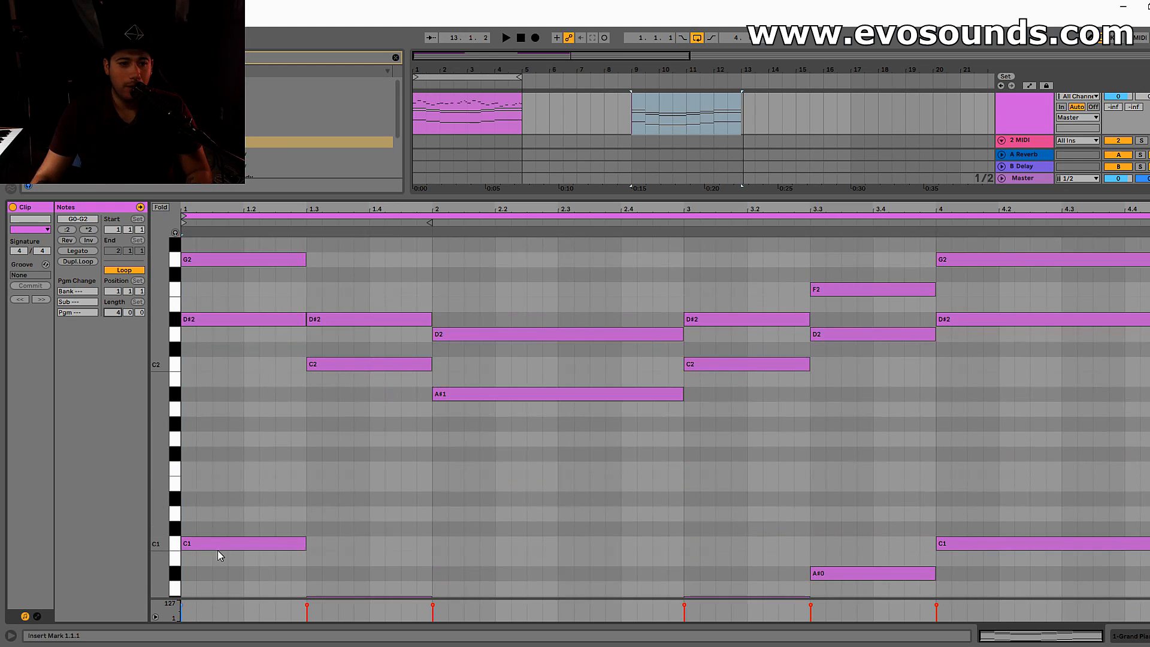
pyautogui.moveTo(216, 560); pyautogui.dragTo(242, 264)
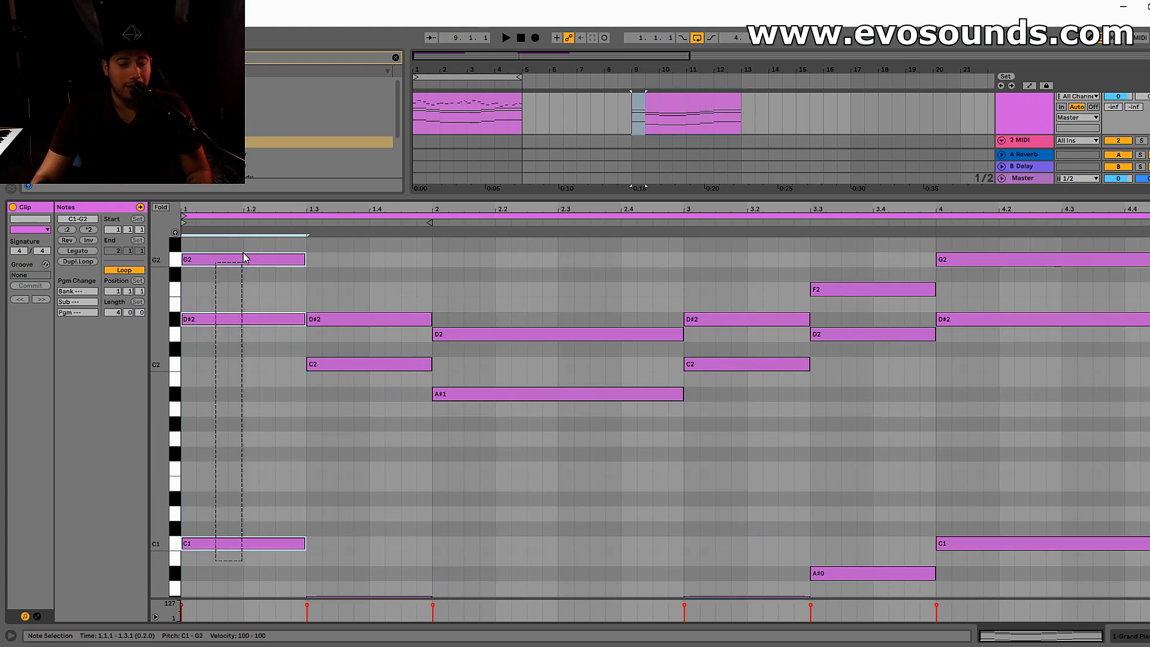
pyautogui.scroll(7, 229, 416)
pyautogui.click(226, 365)
pyautogui.scroll(12, 225, 371)
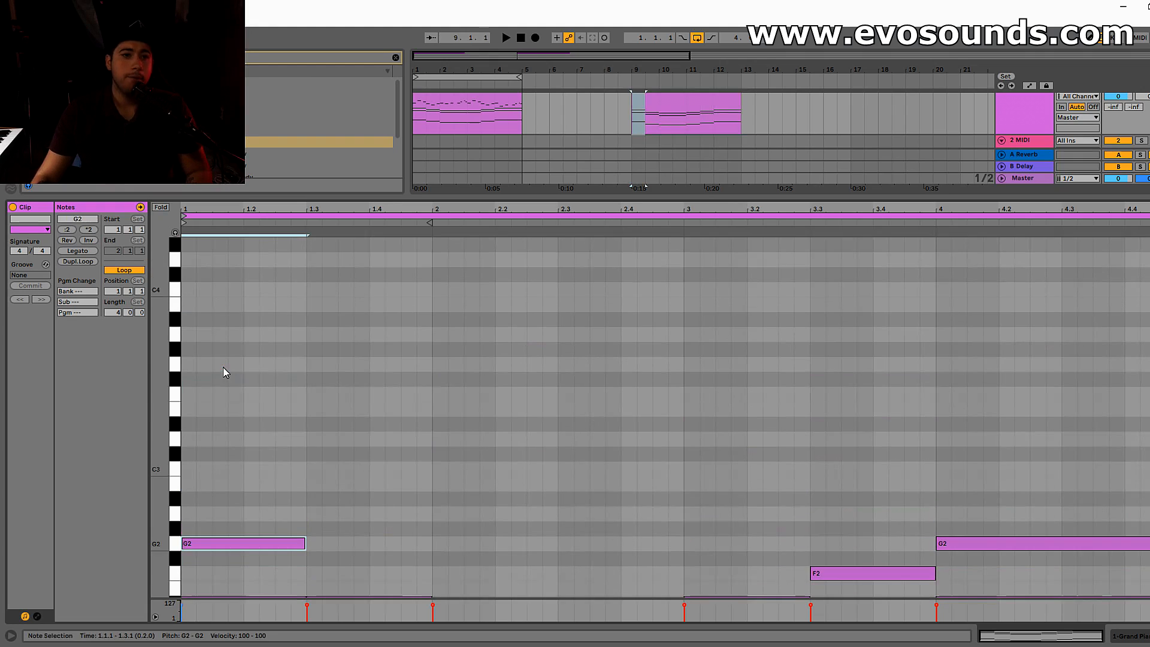
# Add a G3 melody note two sixteenths long at 1.1.1 and audition it against the first chord.
pyautogui.doubleClick(196, 363)
pyautogui.moveTo(197, 363); pyautogui.dragTo(212, 364)
pyautogui.press('space')
pyautogui.press('space')
pyautogui.scroll(-1, 212, 368)
pyautogui.scroll(-14, 213, 384)
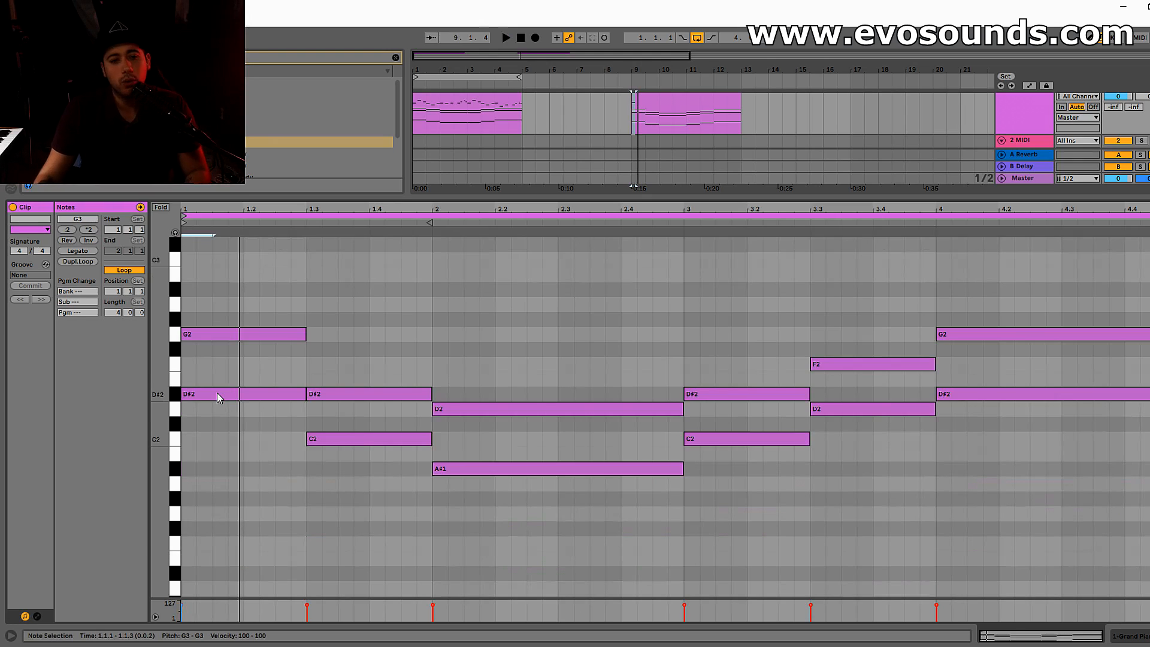
pyautogui.scroll(-5, 218, 383)
pyautogui.click(227, 261)
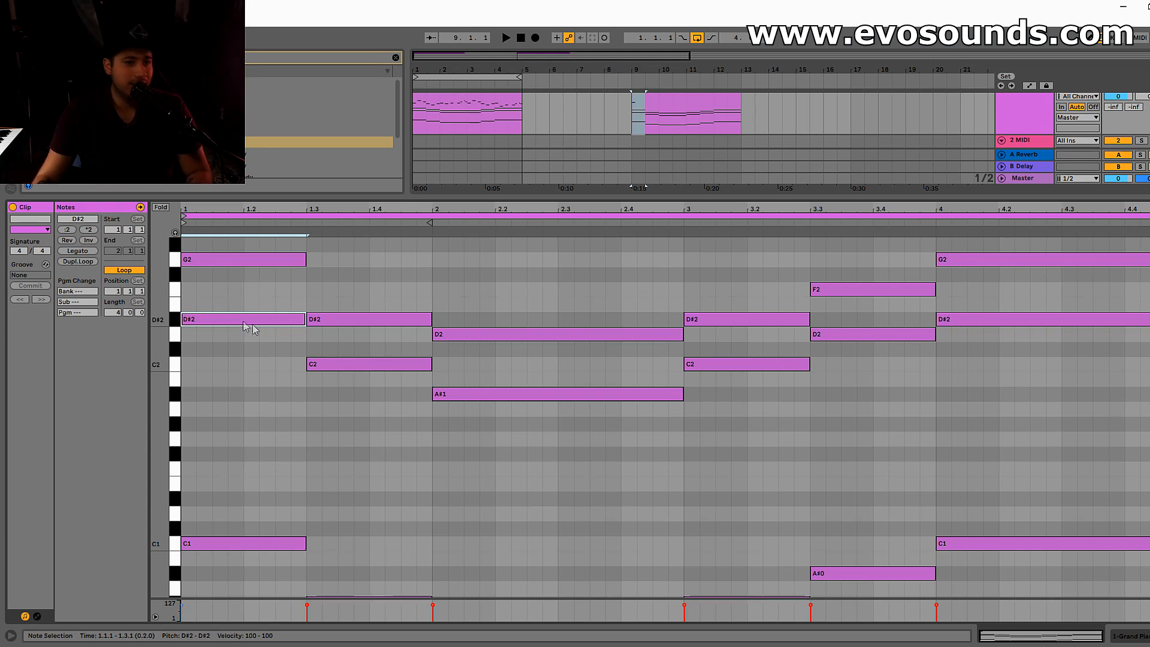
# Start a gallop rhythm with sixteenth notes C3 at 1.1.3 and G3 at 1.1.4.
pyautogui.scroll(7, 276, 357)
pyautogui.hotkey('ctrl', 'd')
pyautogui.click(205, 383)
pyautogui.hotkey('ctrl', 'd')
pyautogui.press('space')
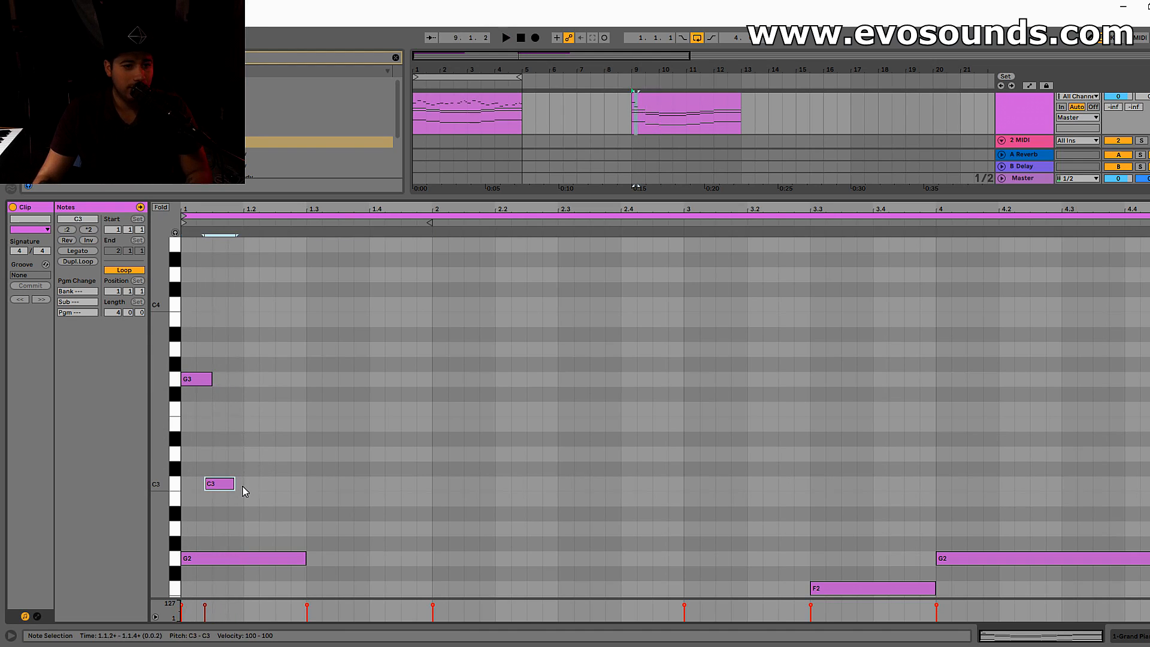
pyautogui.hotkey('ctrl', 'z')
pyautogui.moveTo(242, 488); pyautogui.dragTo(224, 490)
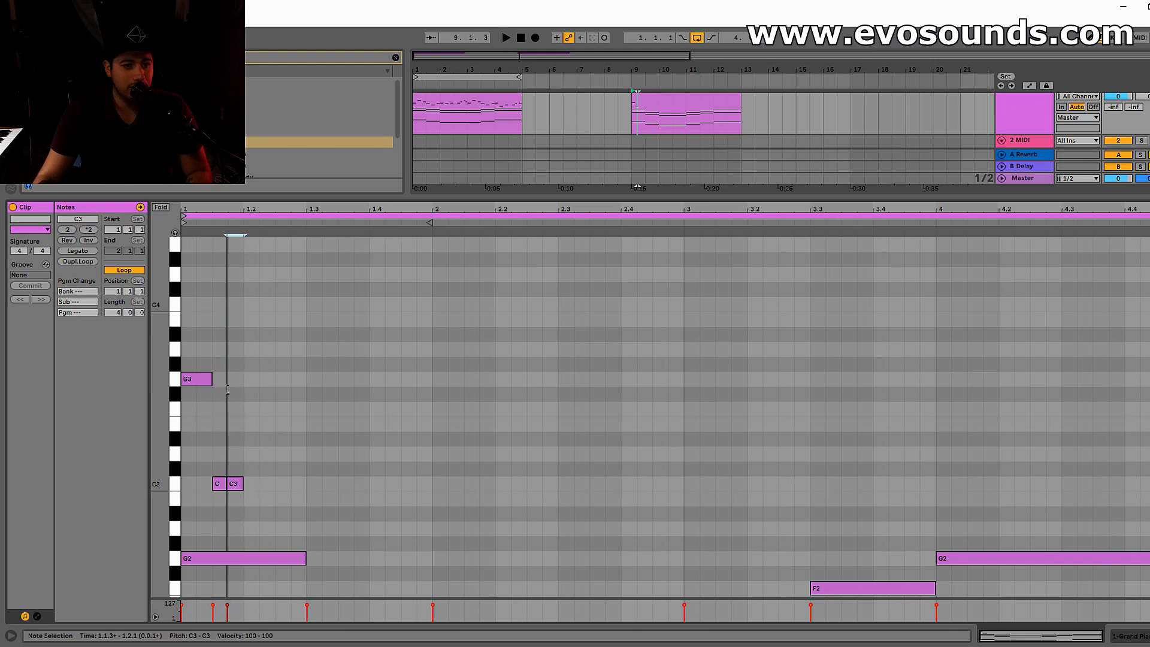
pyautogui.press('Up')
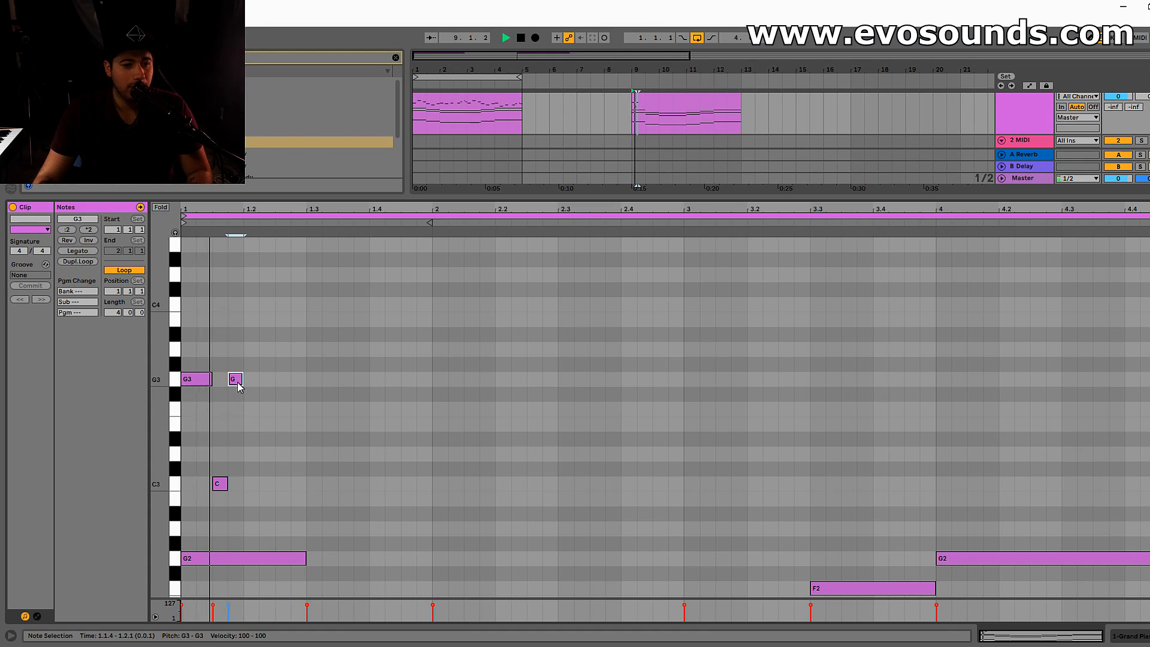
# Repeat the gallop with sixteenth notes C3 at 1.2.2 and G3 at 1.2.3, and audition it.
pyautogui.moveTo(245, 497); pyautogui.dragTo(181, 334)
pyautogui.hotkey('ctrl', 'd')
pyautogui.press('space')
pyautogui.press('space')
pyautogui.press('space')
pyautogui.doubleClick(259, 383)
pyautogui.moveTo(283, 514); pyautogui.dragTo(322, 337)
pyautogui.moveTo(285, 487)
pyautogui.mouseDown()
pyautogui.moveTo(254, 486)
pyautogui.moveTo(268, 488)
pyautogui.mouseUp()
pyautogui.press('space')
# Add a G3 note two sixteenths long at 1.3.1, where the second chord starts.
pyautogui.doubleClick(312, 379)
pyautogui.moveTo(321, 379); pyautogui.dragTo(338, 384)
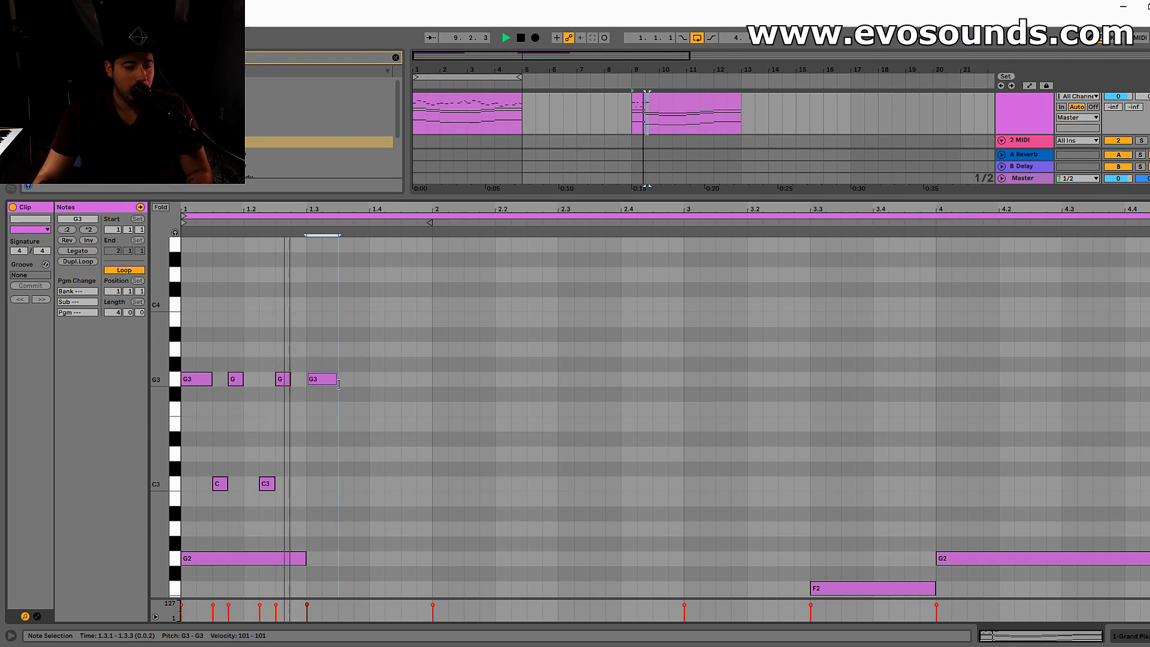
pyautogui.press('space')
# Compare the gallop's G3 and C3 notes with the tones of the chord beneath them.
pyautogui.scroll(-3, 321, 363)
pyautogui.scroll(2, 296, 362)
pyautogui.click(221, 439)
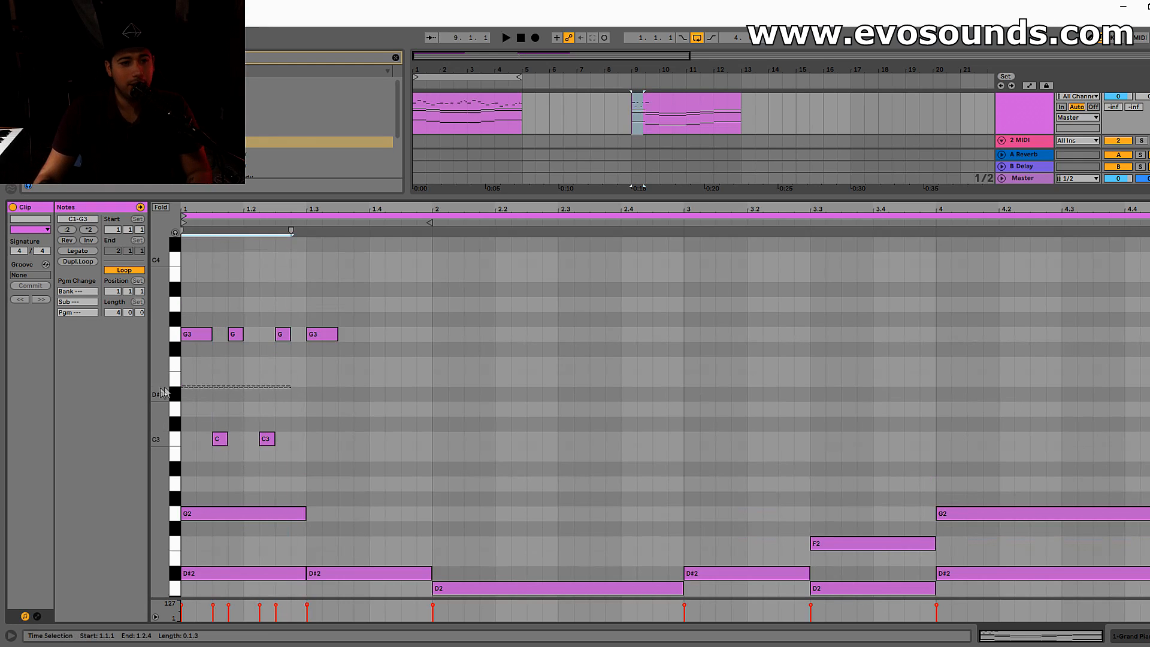
pyautogui.scroll(-2, 231, 484)
pyautogui.scroll(1, 231, 483)
pyautogui.click(228, 514)
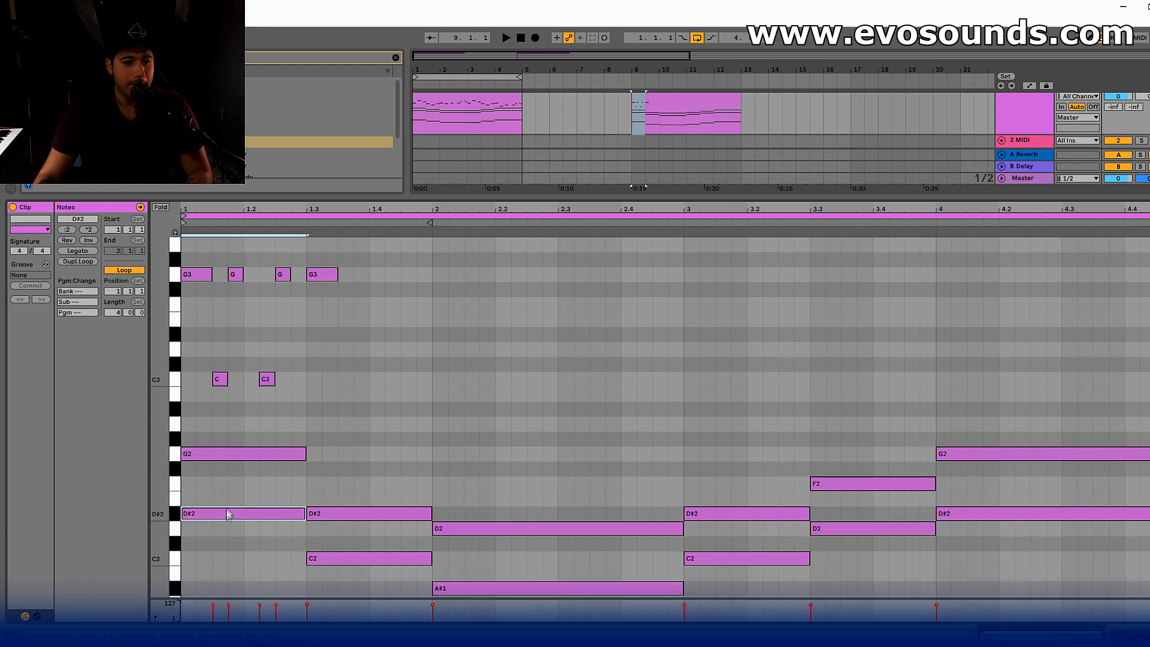
pyautogui.scroll(-2, 200, 393)
pyautogui.scroll(4, 238, 451)
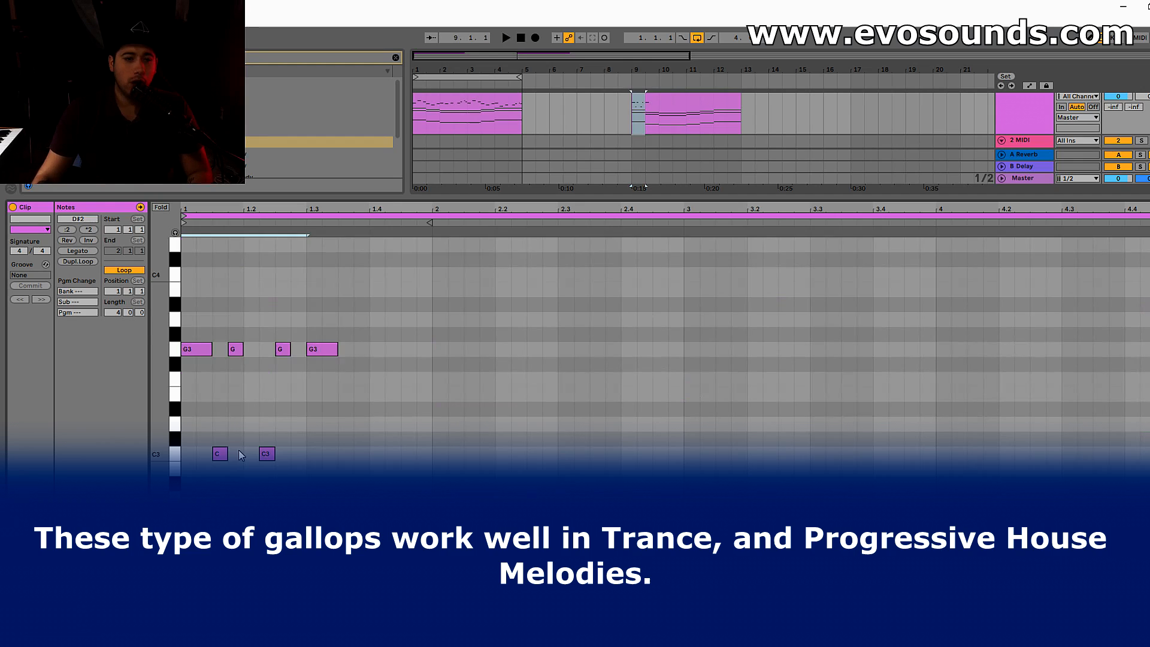
pyautogui.scroll(3, 239, 451)
# Try D#3 as the gallop's low note at 1.2.2 and audition the phrase.
pyautogui.press('space')
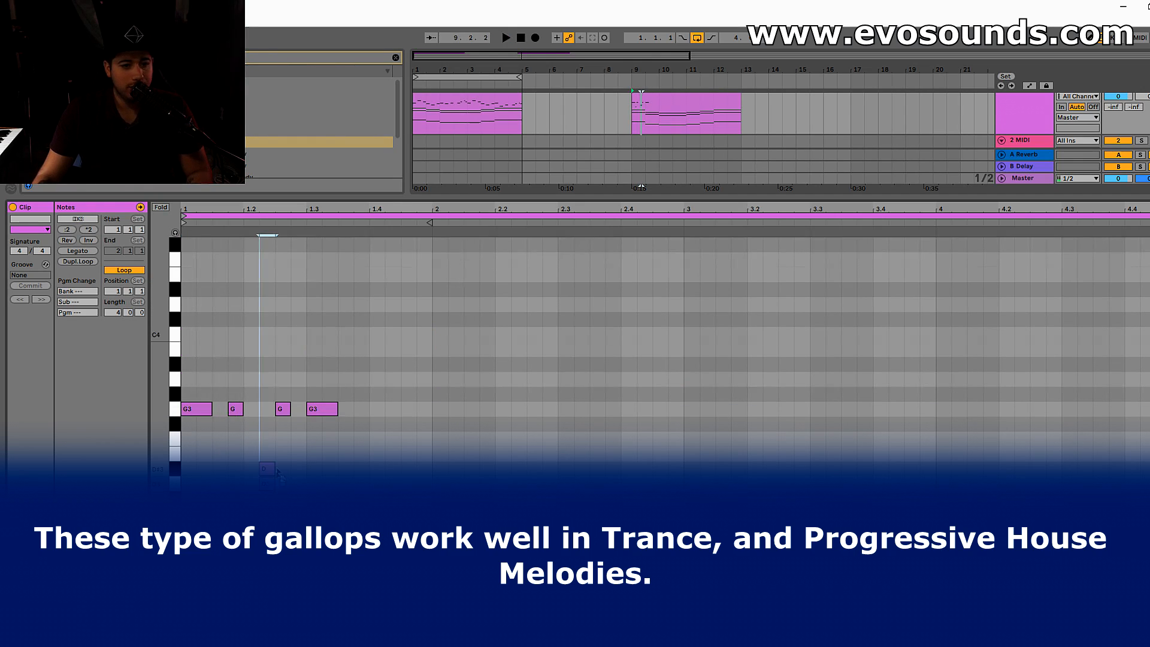
pyautogui.scroll(-4, 341, 474)
pyautogui.press('space')
pyautogui.scroll(-2, 338, 473)
# Inspect all notes of the first chord at 1.1.1 and replay the gallop over it.
pyautogui.moveTo(231, 315); pyautogui.dragTo(150, 397)
pyautogui.keyDown('shift'); pyautogui.click(205, 511); pyautogui.keyUp('shift')
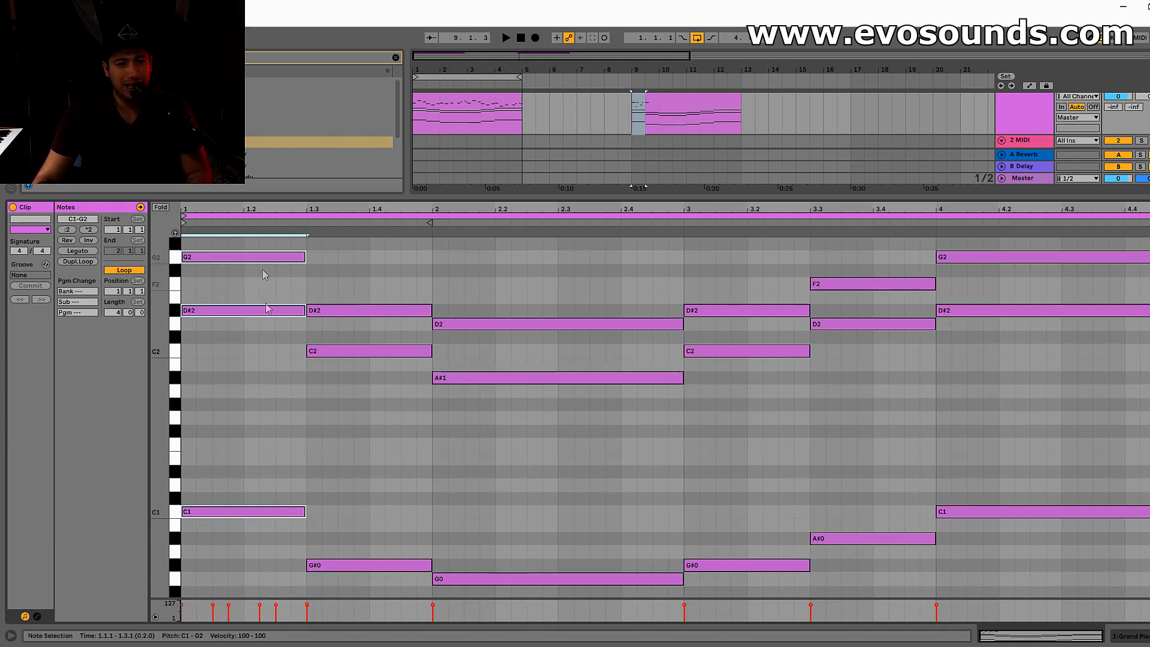
pyautogui.scroll(5, 258, 405)
pyautogui.scroll(1, 257, 409)
pyautogui.press('space')
pyautogui.press('space')
# Invert the gallop by moving the notes at 1.1.1, 1.1.4 and 1.2.3 to C3 and those at 1.1.3 and 1.2.2 to G3.
pyautogui.moveTo(203, 366); pyautogui.dragTo(288, 335)
pyautogui.moveTo(211, 341); pyautogui.dragTo(220, 408)
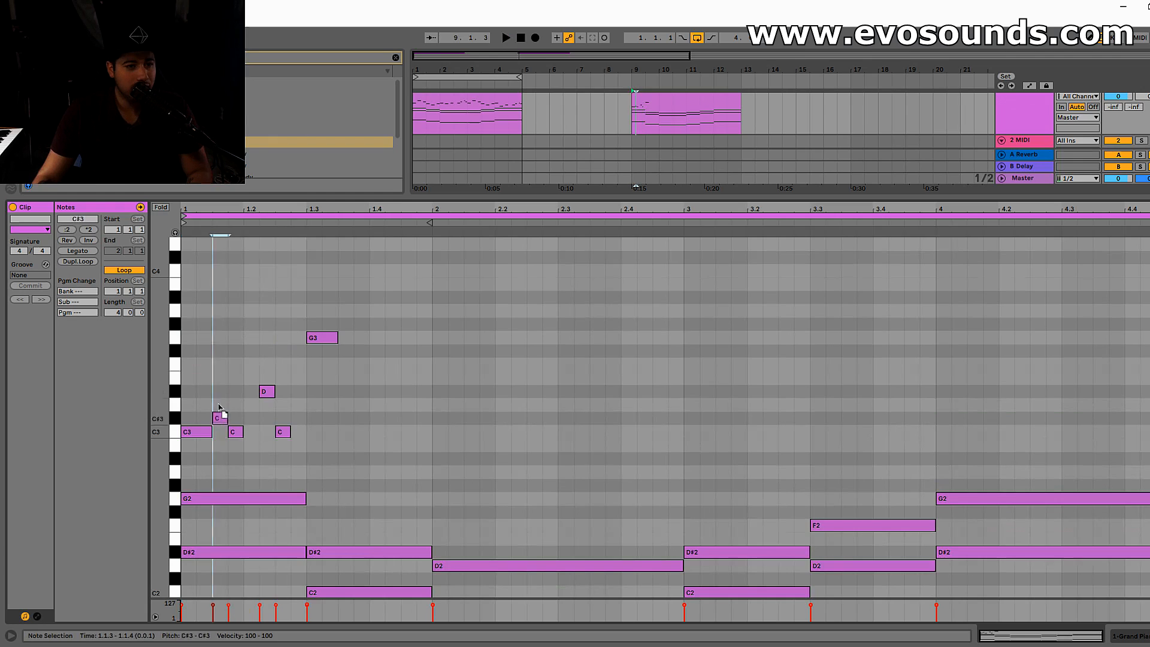
pyautogui.moveTo(268, 386); pyautogui.dragTo(264, 340)
pyautogui.press('space')
pyautogui.press('space')
pyautogui.press('space')
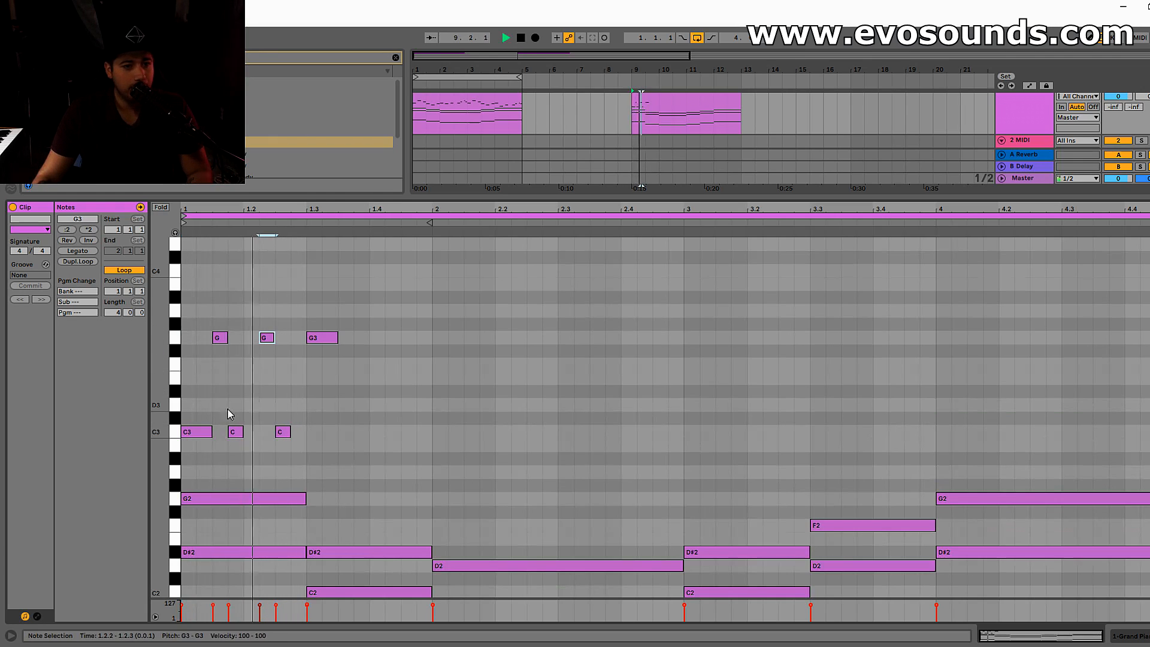
pyautogui.press('space')
# Raise the C3 gallop notes at 1.1.1, 1.1.4 and 1.2.3 to G3.
pyautogui.moveTo(184, 458); pyautogui.dragTo(288, 294)
pyautogui.hotkey('shift', 'Up')
pyautogui.hotkey('shift', 'Down')
pyautogui.moveTo(192, 516); pyautogui.dragTo(325, 490)
pyautogui.press('Up')
pyautogui.press('Up')
pyautogui.press('Up')
pyautogui.press('Up')
pyautogui.press('Up')
pyautogui.press('Up')
pyautogui.press('Up')
pyautogui.press('Up')
pyautogui.press('Down')
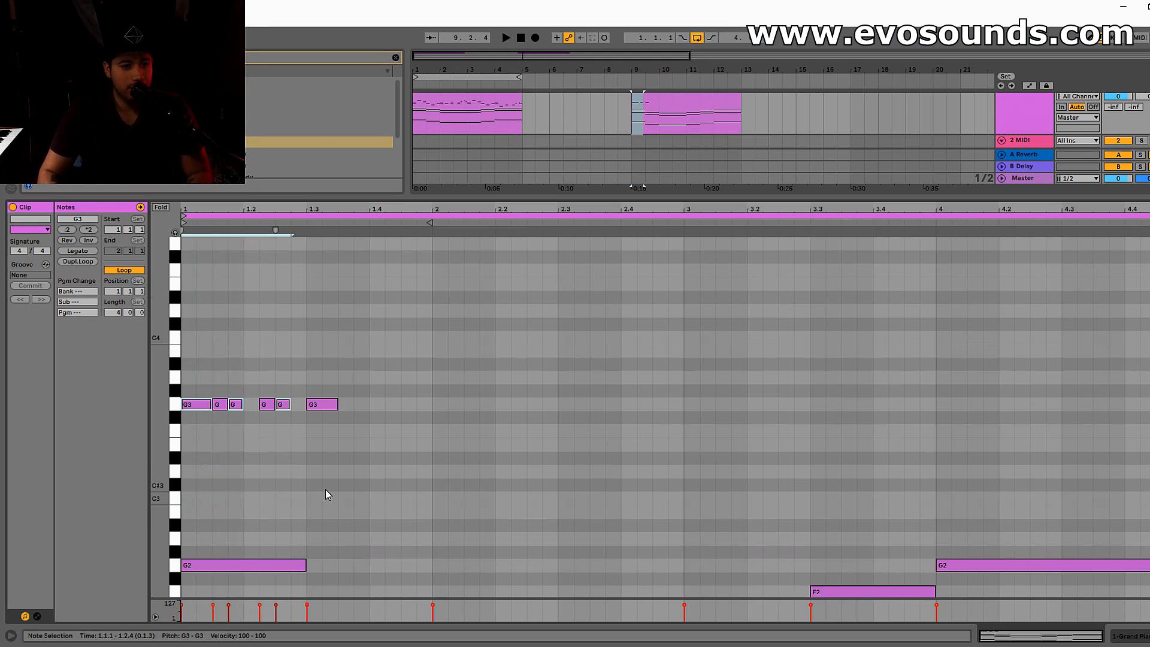
# Lower the gallop notes at 1.1.3 and 1.2.2 to C3 and audition the phrase.
pyautogui.doubleClick(210, 498)
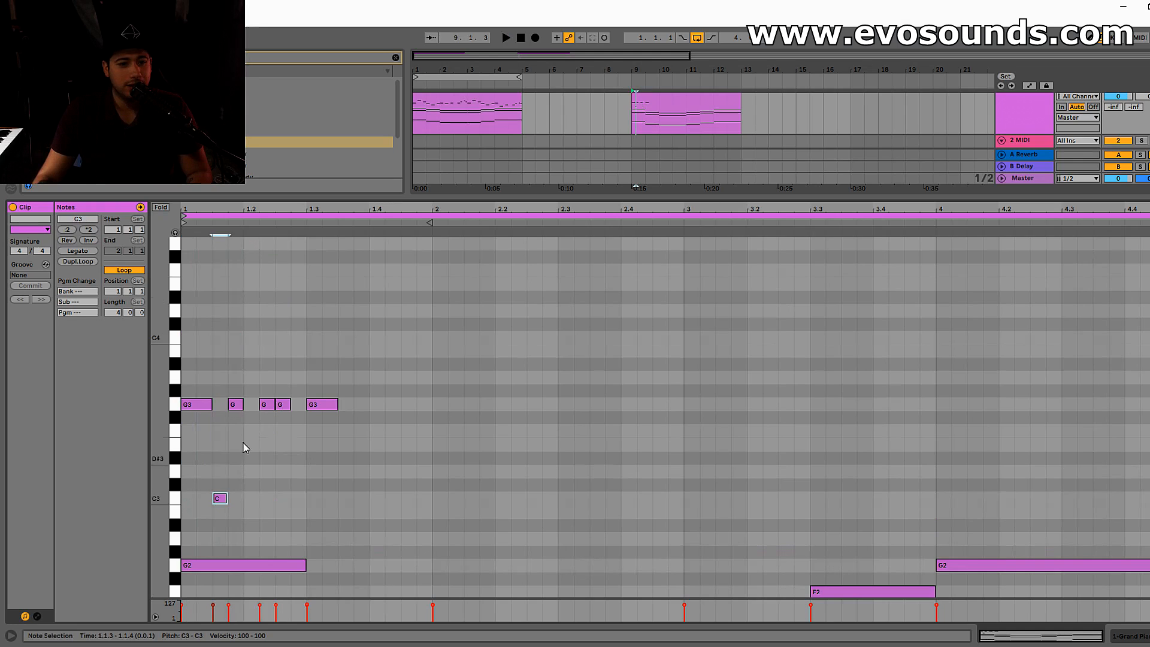
pyautogui.moveTo(258, 500)
pyautogui.mouseDown()
pyautogui.moveTo(263, 476)
pyautogui.moveTo(266, 508)
pyautogui.mouseUp()
pyautogui.press('space')
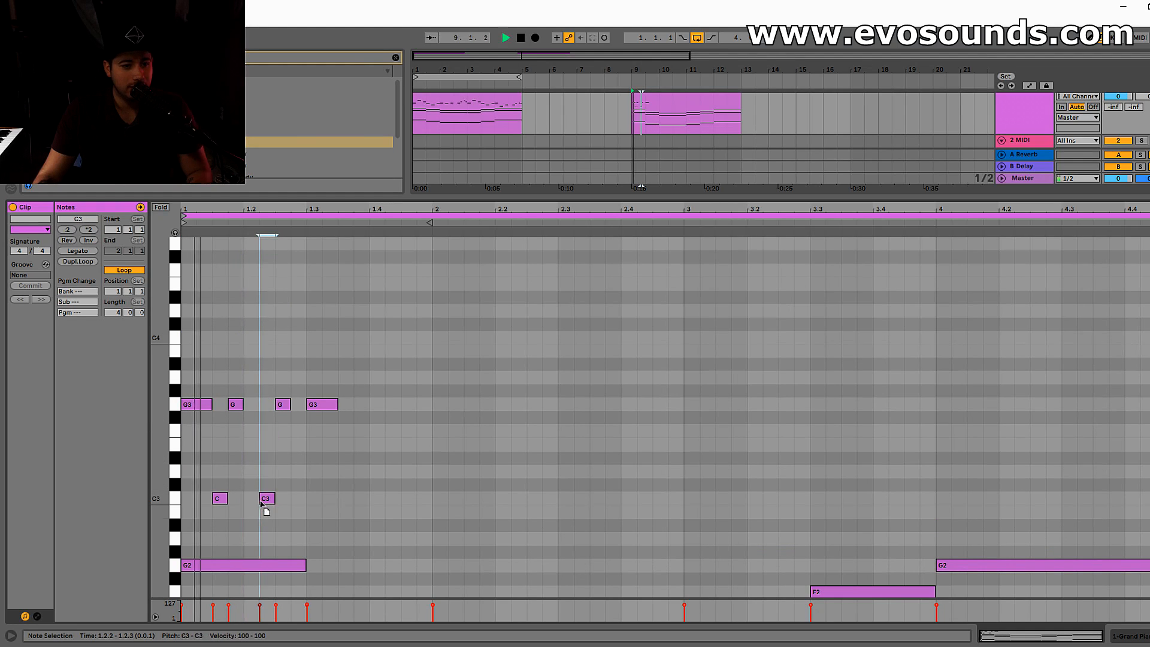
pyautogui.press('space')
# Check the chord notes at 1.3.1 and try C3 for the melody note there.
pyautogui.scroll(-8, 359, 431)
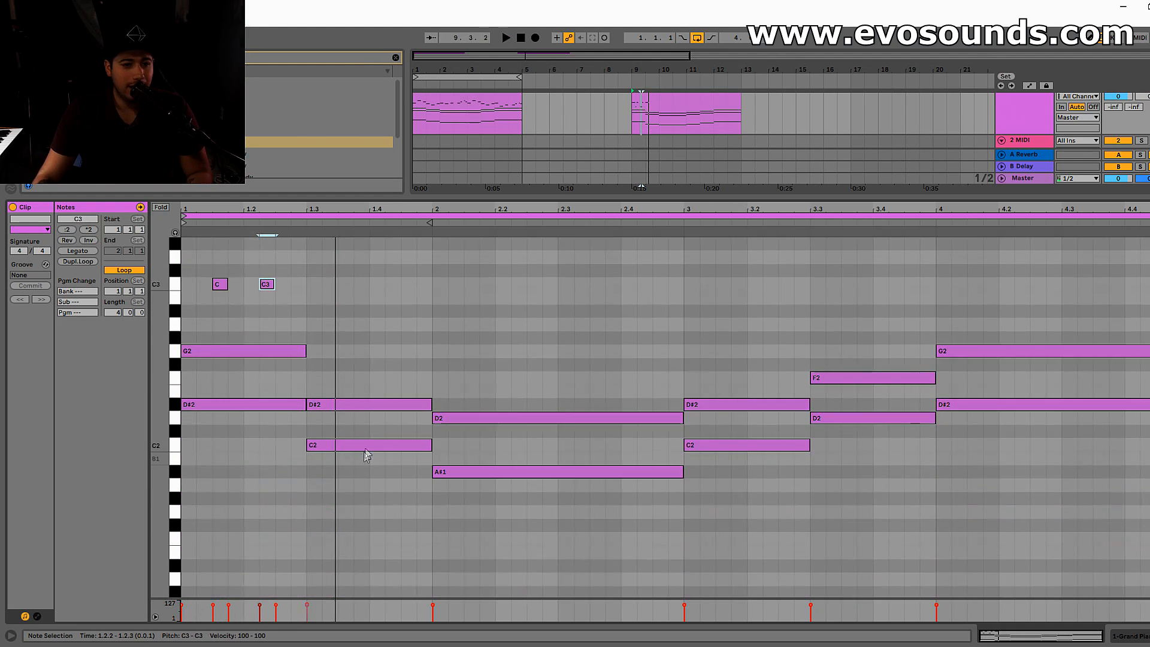
pyautogui.moveTo(354, 466); pyautogui.dragTo(346, 589)
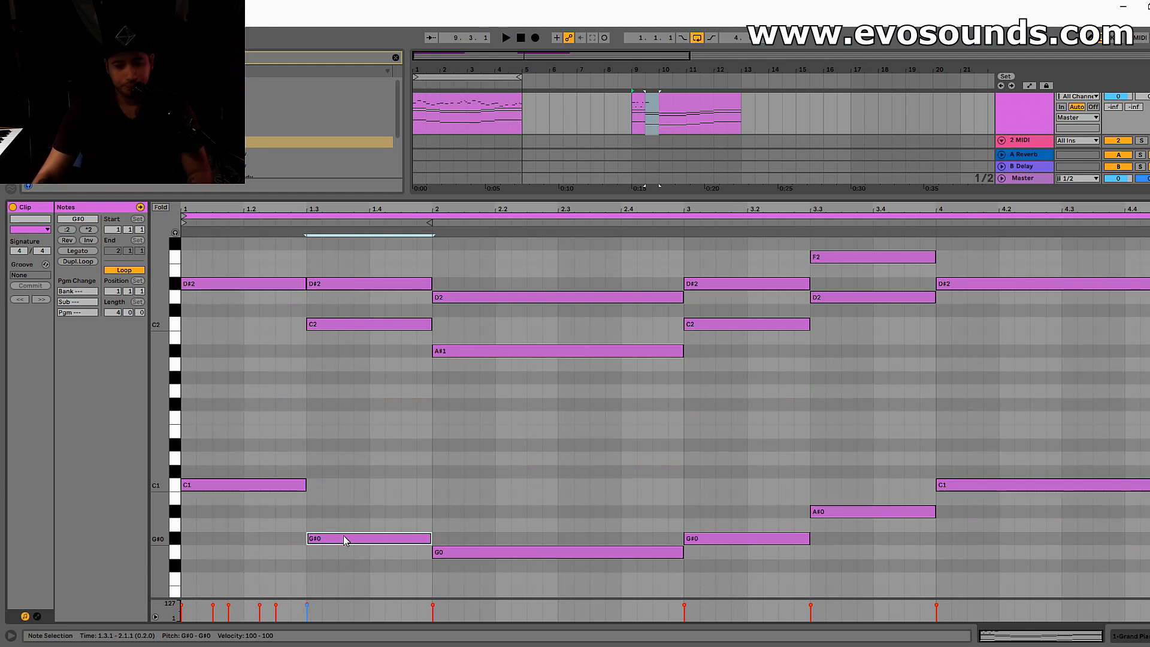
pyautogui.scroll(3, 344, 537)
pyautogui.click(328, 398)
pyautogui.scroll(5, 333, 401)
pyautogui.moveTo(333, 389); pyautogui.dragTo(327, 362)
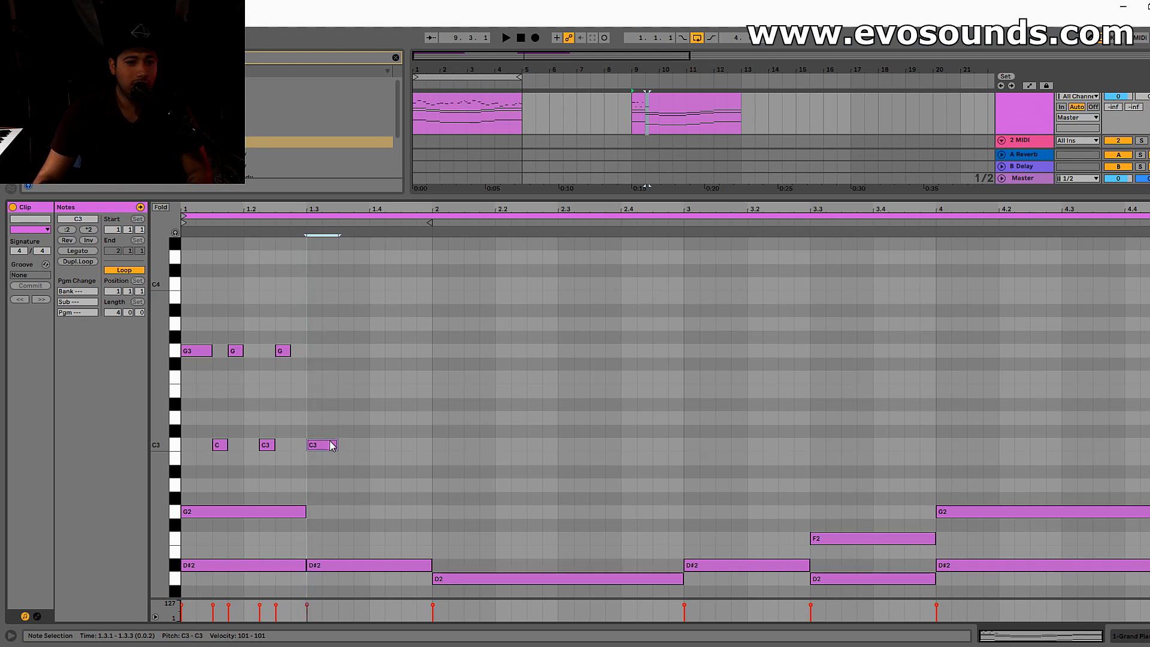
# Try D#3 for the melody note at 1.3.1 and audition the phrase.
pyautogui.scroll(-3, 357, 445)
pyautogui.scroll(3, 358, 445)
pyautogui.moveTo(335, 432); pyautogui.dragTo(341, 393)
pyautogui.press('space')
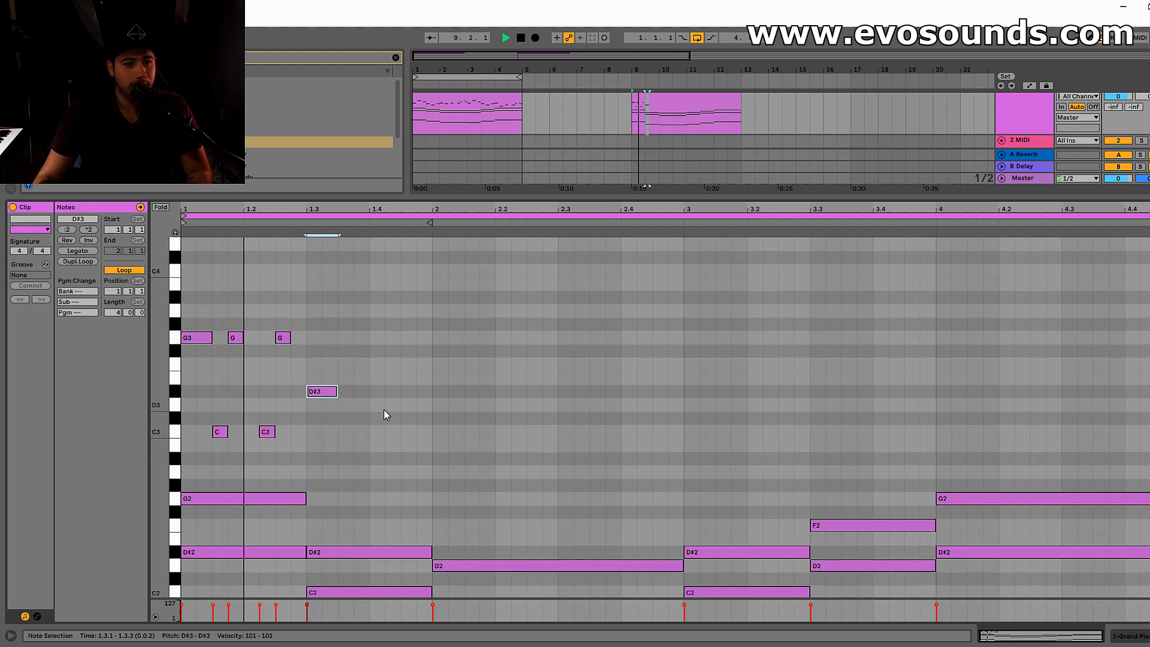
# Raise the melody note at 1.3.1 to G#3, discard its D#3 duplicate at 1.3.3 and audition the phrase.
pyautogui.hotkey('ctrl', 'd')
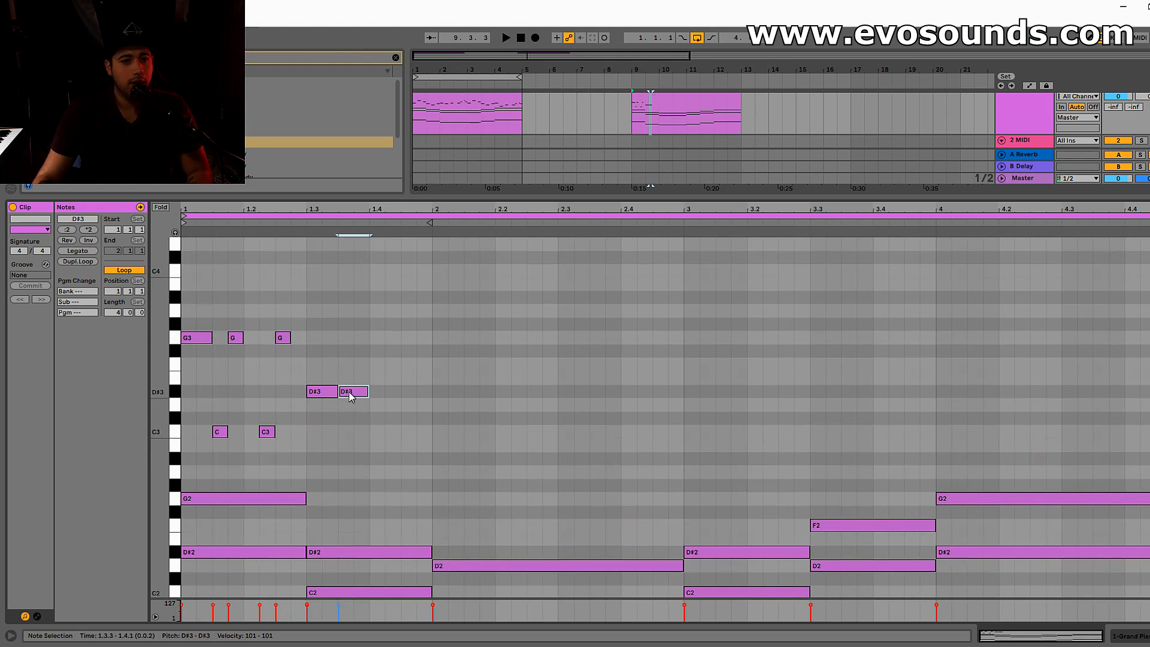
pyautogui.moveTo(322, 392); pyautogui.dragTo(321, 344)
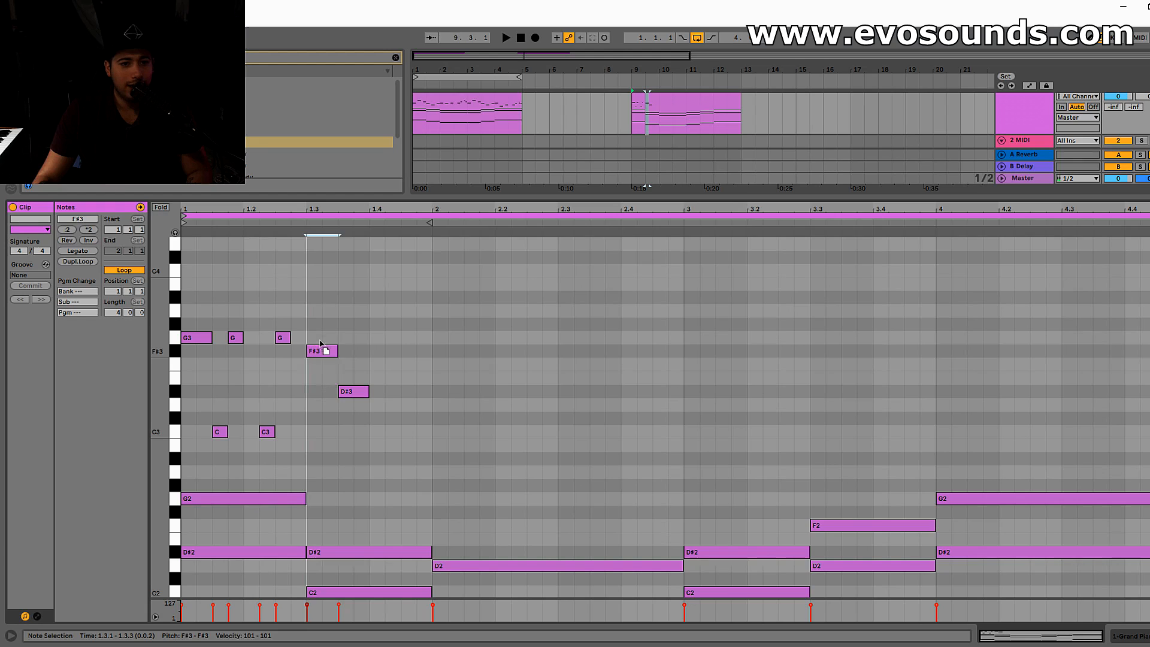
pyautogui.doubleClick(349, 391)
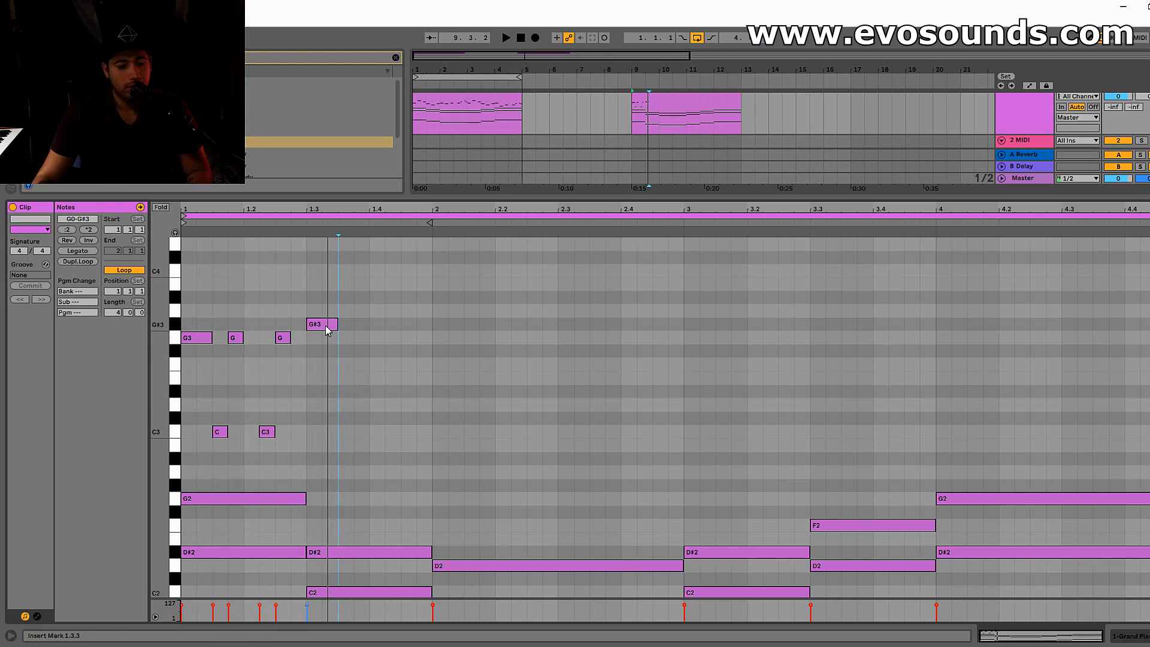
pyautogui.press('space')
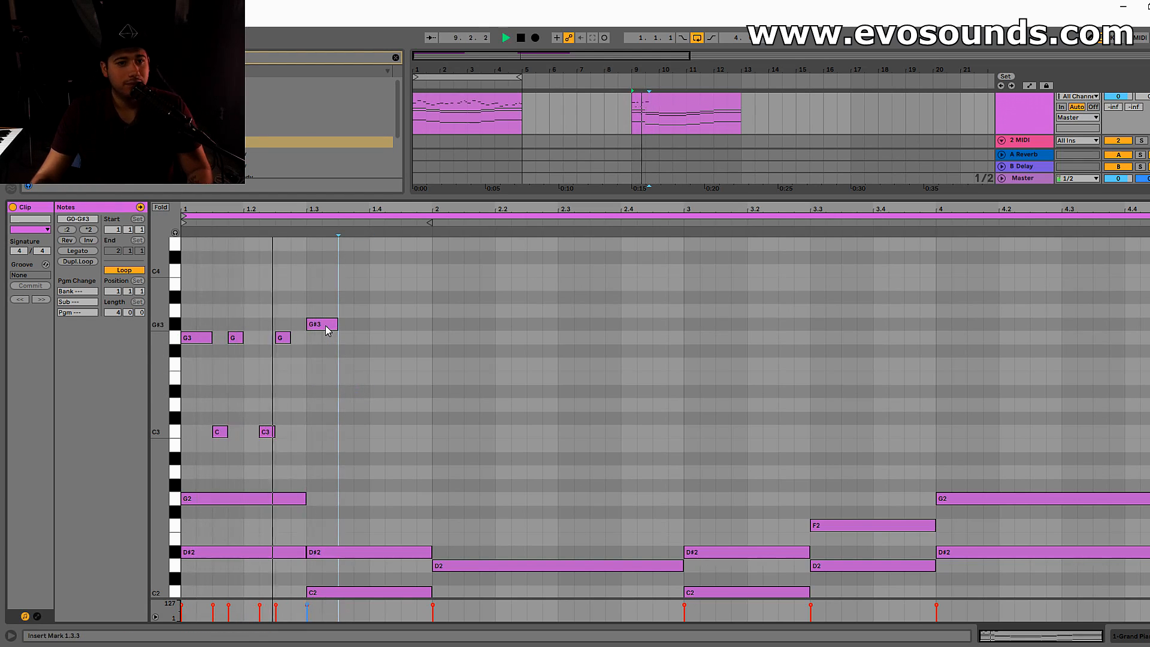
pyautogui.press('space')
# Add a D#3 melody note at 1.3.4 and a G#3 at 1.4.3 by copying existing notes, checking them against the chord.
pyautogui.keyDown('ctrl'); pyautogui.moveTo(325, 326); pyautogui.dragTo(373, 327); pyautogui.keyUp('ctrl')
pyautogui.scroll(3, 376, 351)
pyautogui.scroll(-8, 350, 423)
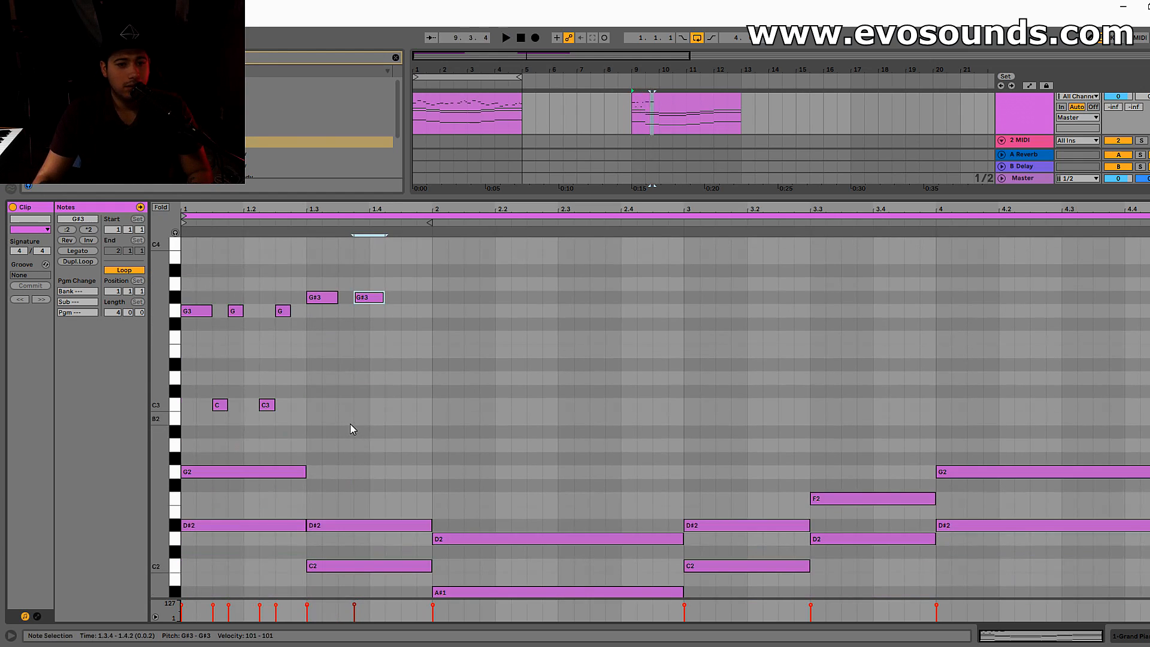
pyautogui.click(340, 473)
pyautogui.scroll(-5, 335, 389)
pyautogui.scroll(6, 343, 338)
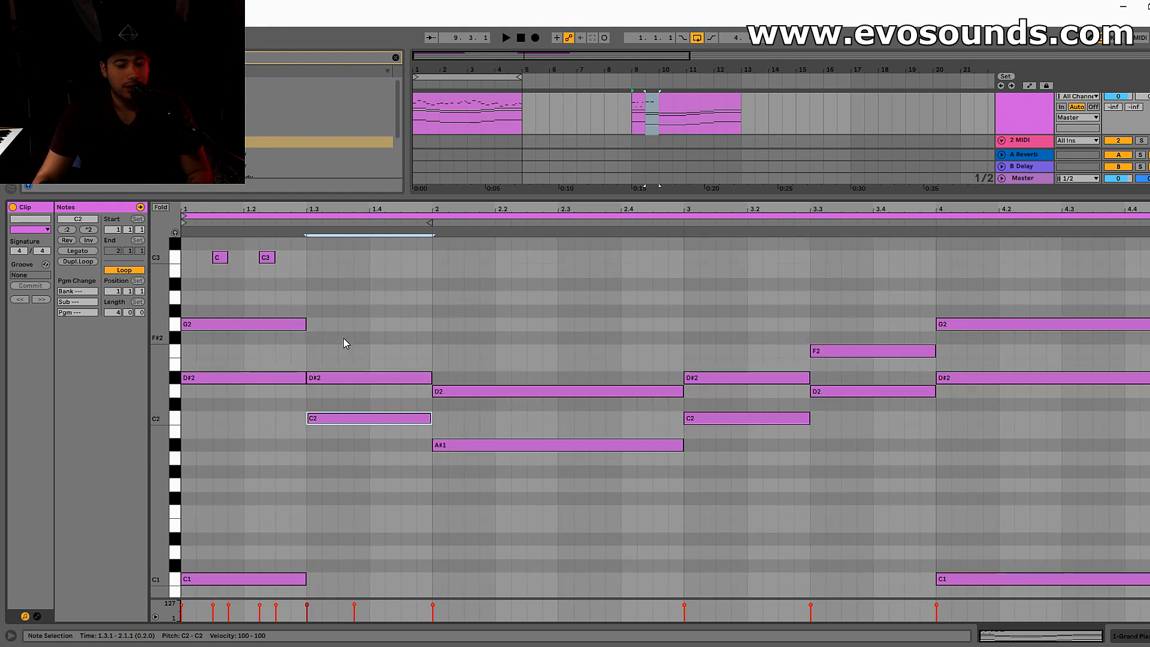
pyautogui.scroll(5, 373, 303)
pyautogui.press('space')
pyautogui.moveTo(376, 286); pyautogui.dragTo(380, 354)
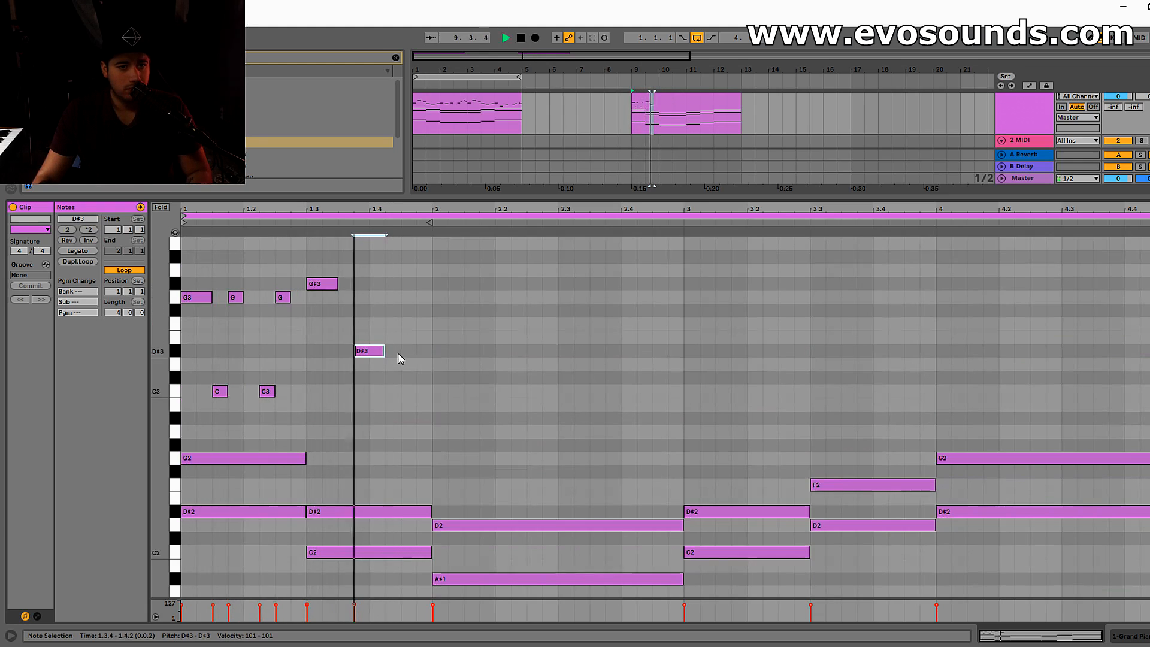
pyautogui.moveTo(407, 353); pyautogui.dragTo(423, 284)
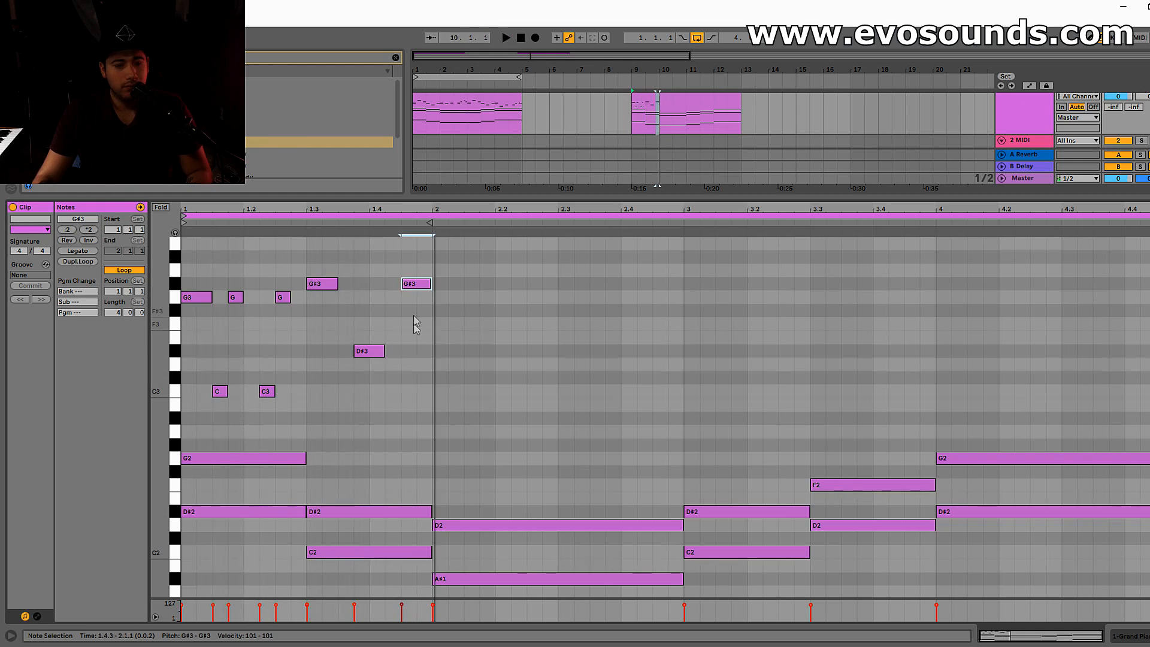
# Compare the G#3 and D#3 melody notes over the second chord with its tones and replay the first bar.
pyautogui.click(327, 283)
pyautogui.click(377, 353)
pyautogui.scroll(-3, 380, 422)
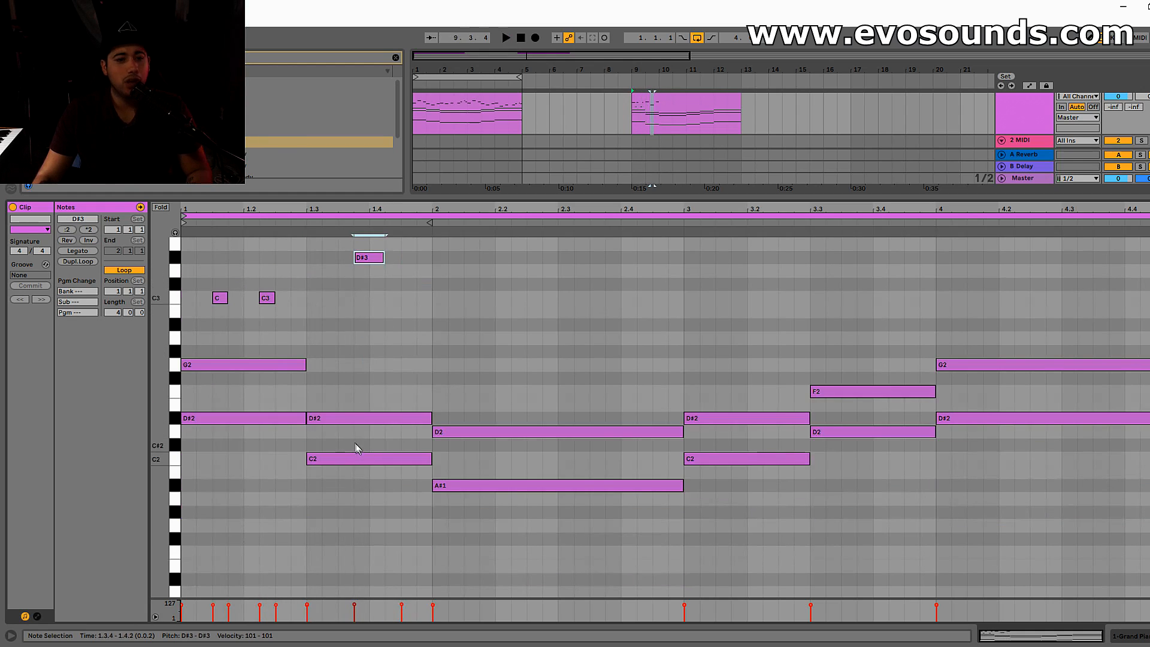
pyautogui.moveTo(322, 339); pyautogui.dragTo(322, 354)
pyautogui.scroll(3, 323, 383)
pyautogui.moveTo(326, 409); pyautogui.dragTo(444, 246)
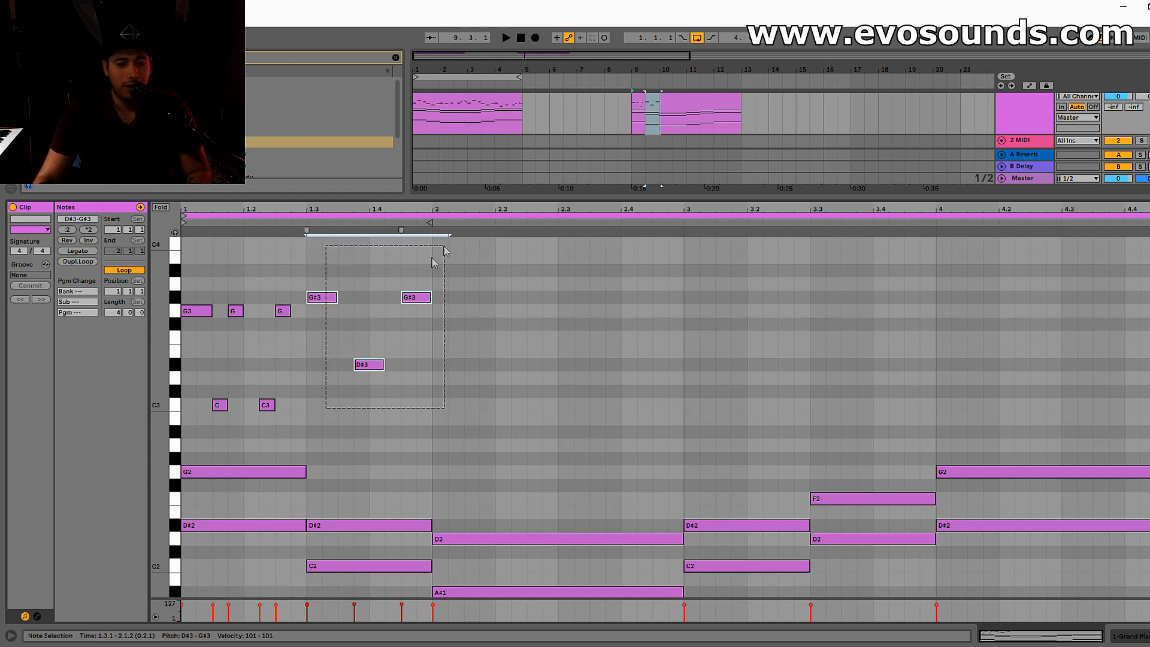
pyautogui.moveTo(330, 427); pyautogui.dragTo(183, 292)
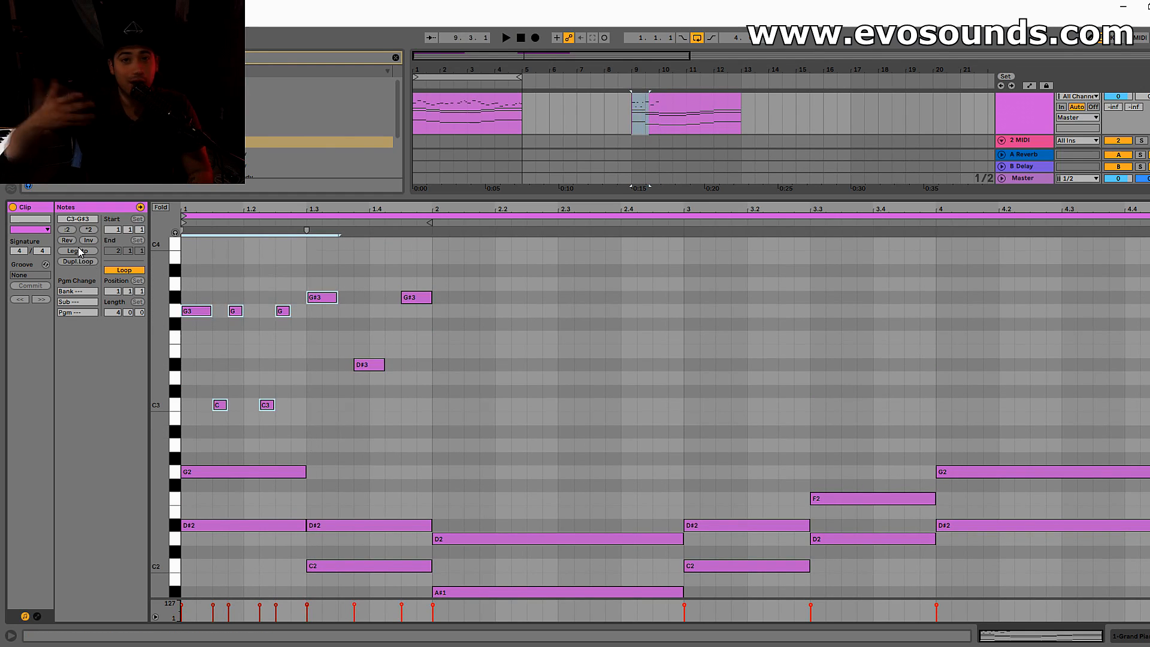
pyautogui.press('space')
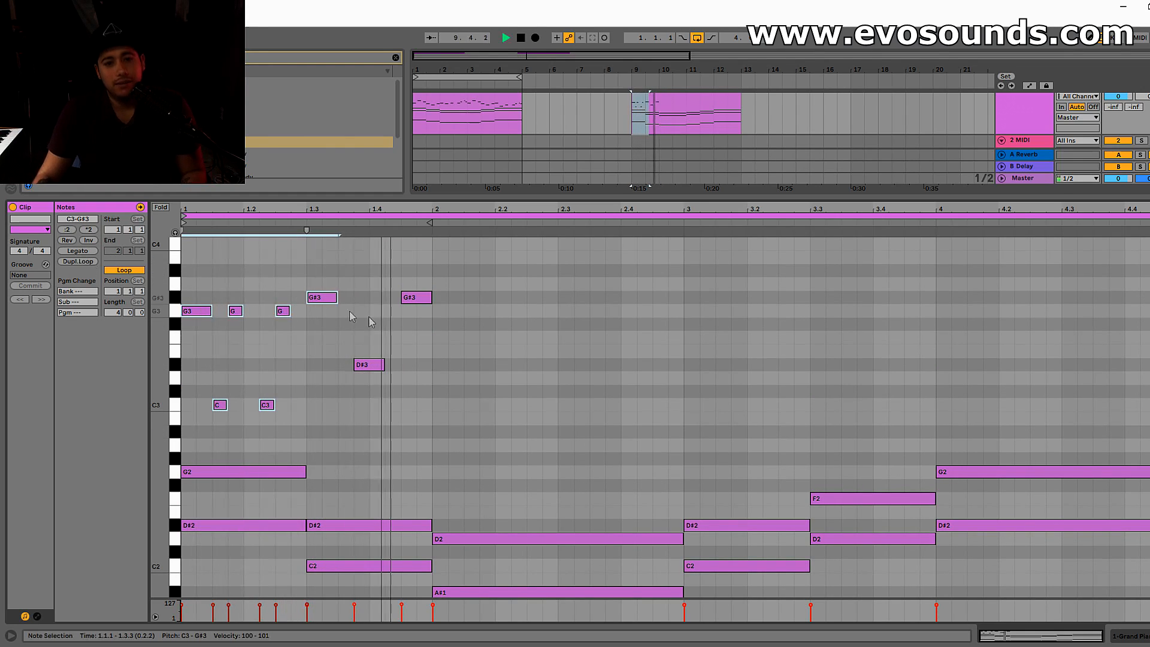
# Inspect the last G#3 at 1.4.3 and the chord notes at the start of bar 2.
pyautogui.click(417, 298)
pyautogui.press('space')
pyautogui.scroll(-5, 491, 437)
pyautogui.click(437, 542)
pyautogui.scroll(2, 473, 465)
pyautogui.click(478, 395)
pyautogui.scroll(3, 501, 469)
pyautogui.click(419, 338)
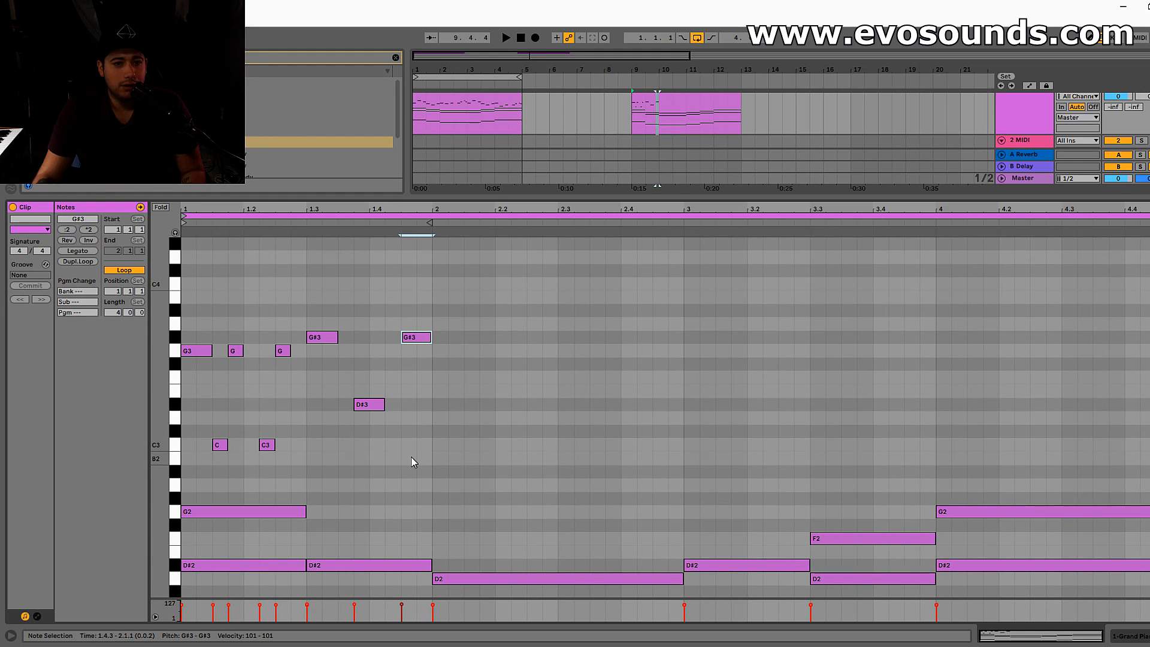
# Duplicate the first bar's melody into bar 2, transpose the copy up three semitones and audition it.
pyautogui.moveTo(429, 471); pyautogui.dragTo(179, 291)
pyautogui.hotkey('ctrl', 'd')
pyautogui.moveTo(451, 356); pyautogui.dragTo(544, 425)
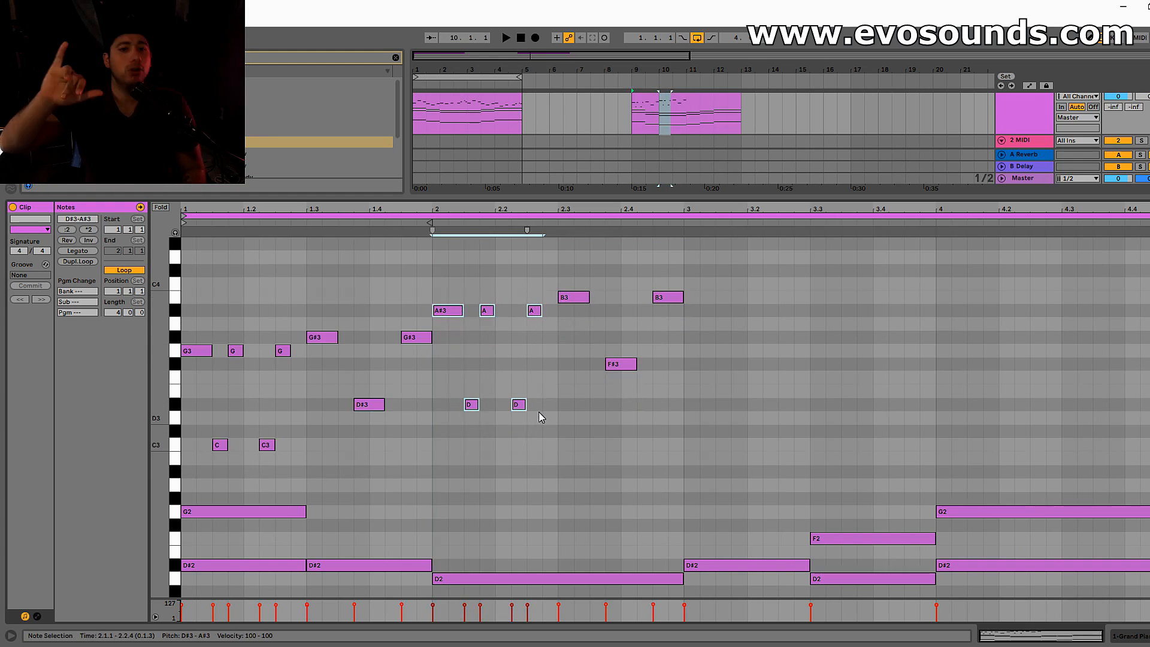
pyautogui.press('space')
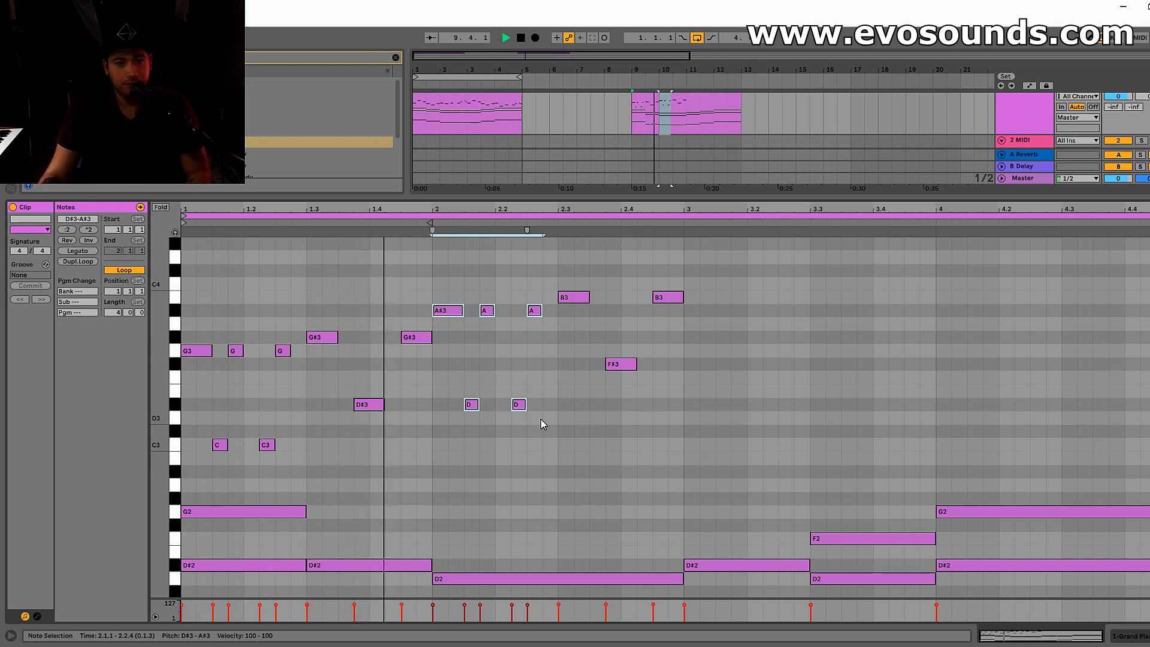
pyautogui.press('space')
# Lower the bar 2 melody notes at 2.3.1 and 2.4.3 to A#3 and the one at 2.3.4 to D#3, then audition.
pyautogui.click(554, 391)
pyautogui.moveTo(552, 389); pyautogui.dragTo(683, 295)
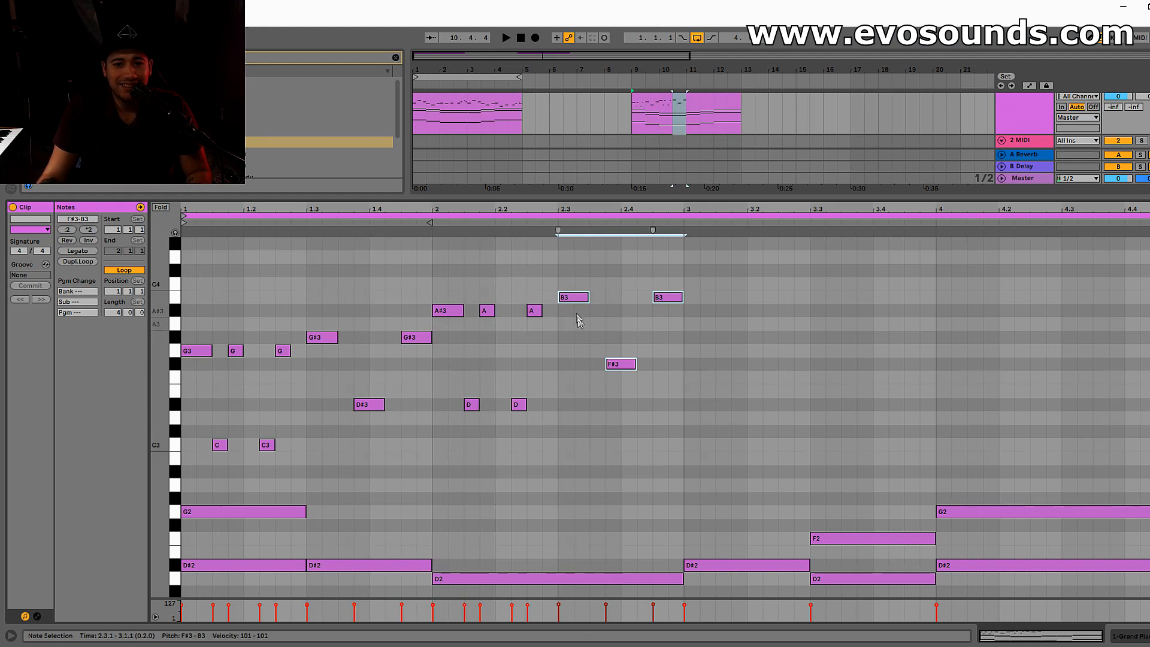
pyautogui.moveTo(577, 302)
pyautogui.mouseDown()
pyautogui.moveTo(579, 338)
pyautogui.moveTo(568, 313)
pyautogui.mouseUp()
pyautogui.press('space')
pyautogui.moveTo(623, 390)
pyautogui.mouseDown()
pyautogui.moveTo(619, 424)
pyautogui.moveTo(620, 409)
pyautogui.mouseUp()
pyautogui.scroll(-4, 505, 591)
pyautogui.scroll(3, 516, 587)
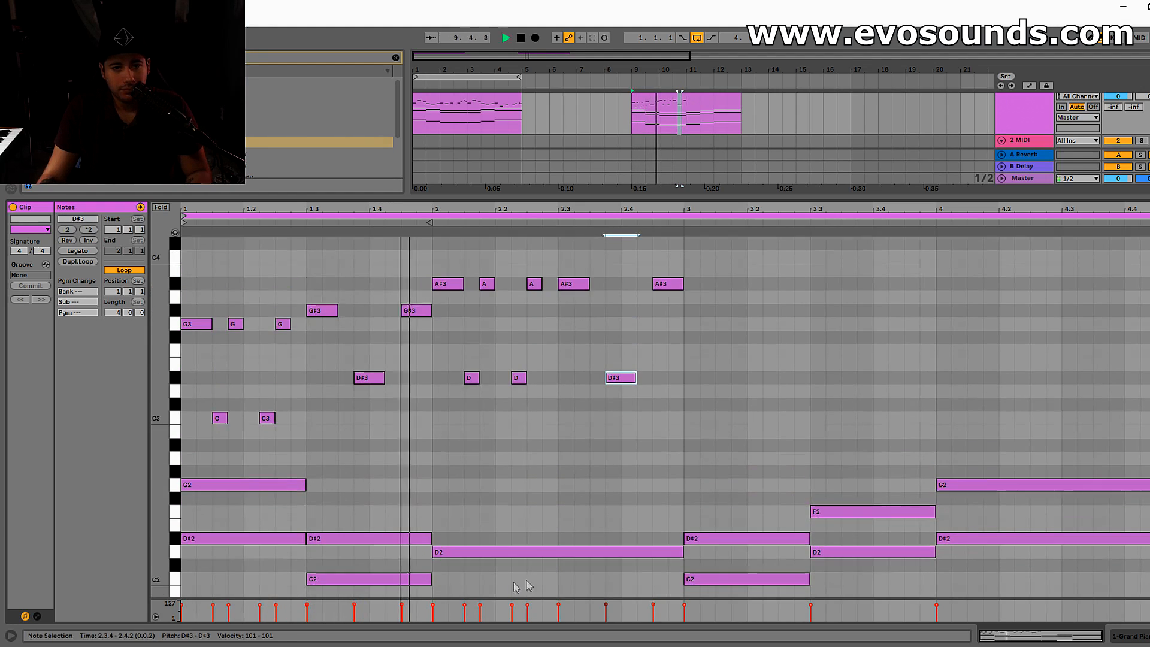
pyautogui.press('space')
# Check the bar 2 chord tones and lower the melody notes at 2.3.1 and 2.4.3 to G3, with D#3 at 2.3.4.
pyautogui.scroll(-4, 592, 483)
pyautogui.moveTo(501, 419); pyautogui.dragTo(575, 593)
pyautogui.scroll(-5, 561, 563)
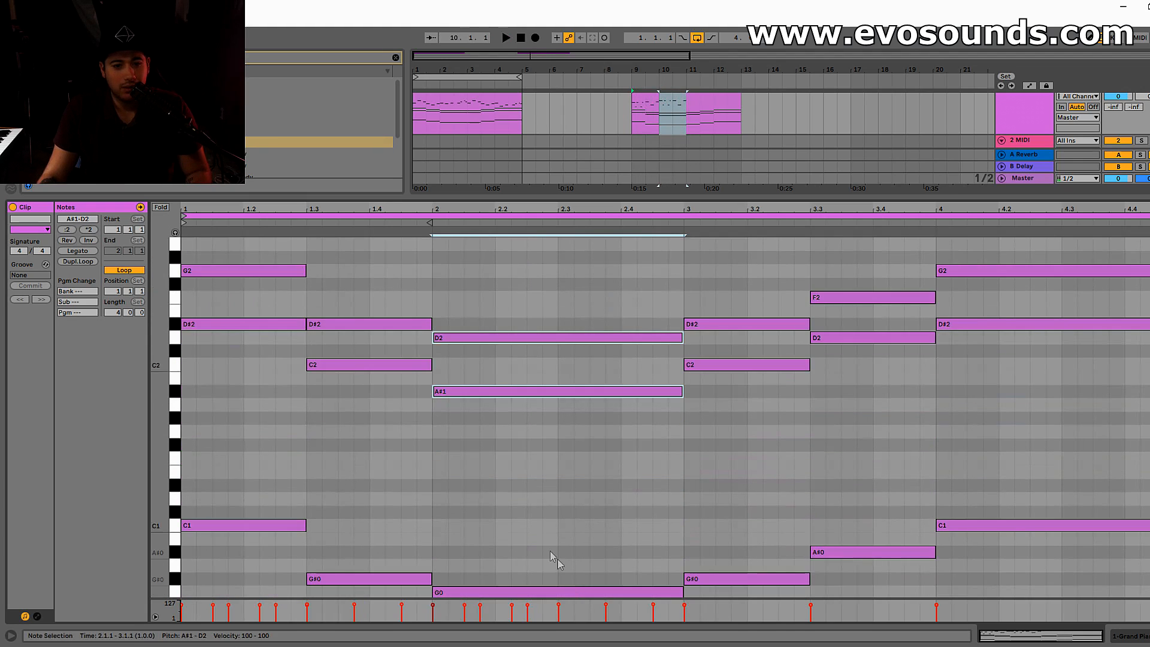
pyautogui.click(467, 384)
pyautogui.scroll(8, 591, 402)
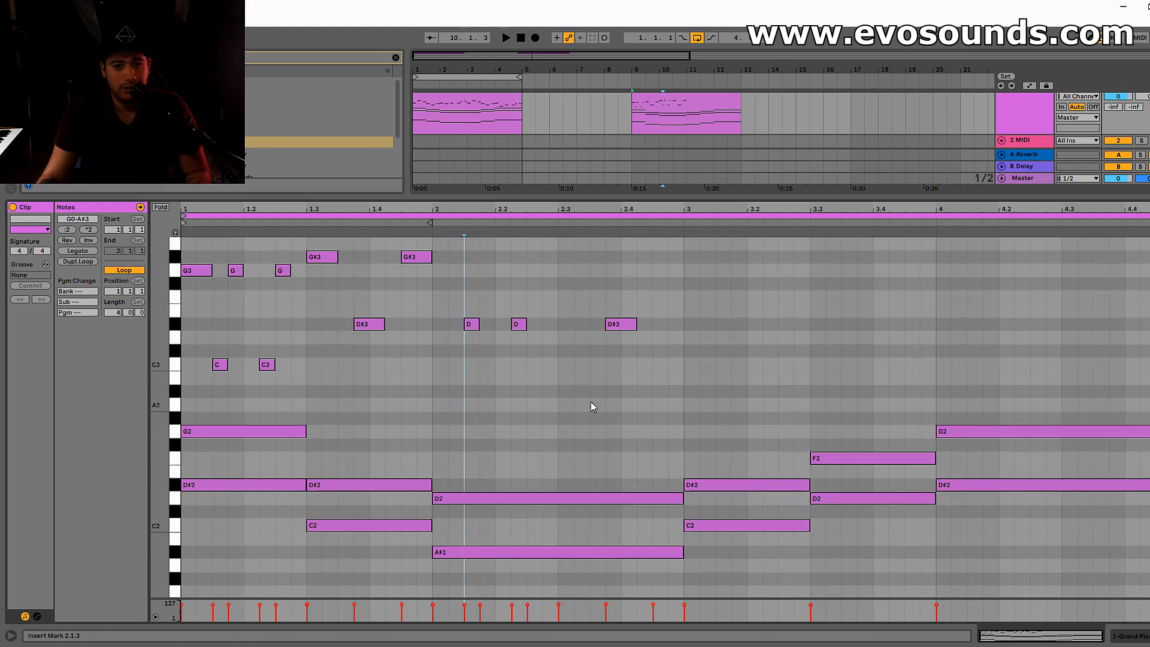
pyautogui.press('space')
pyautogui.moveTo(576, 458); pyautogui.dragTo(695, 384)
pyautogui.moveTo(560, 491); pyautogui.dragTo(724, 362)
pyautogui.moveTo(580, 372); pyautogui.dragTo(586, 411)
pyautogui.moveTo(624, 499); pyautogui.dragTo(630, 468)
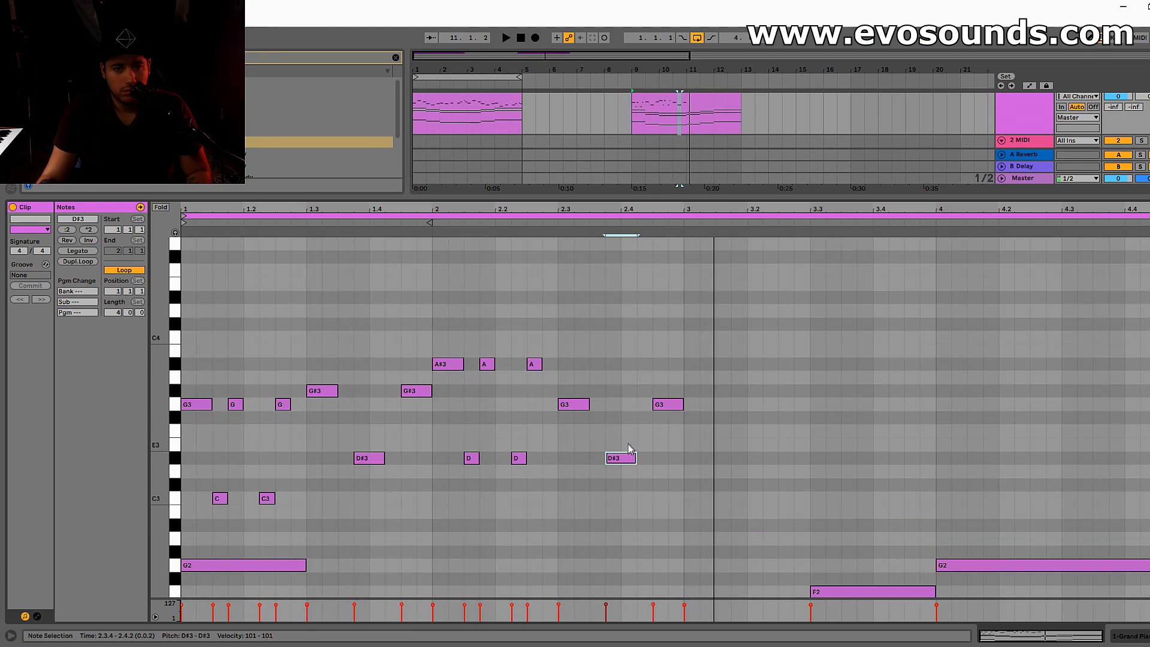
# Raise the melody notes at 2.3.1 and 2.4.3 to G#3 and audition the phrase.
pyautogui.moveTo(582, 436); pyautogui.dragTo(681, 407)
pyautogui.press('Up')
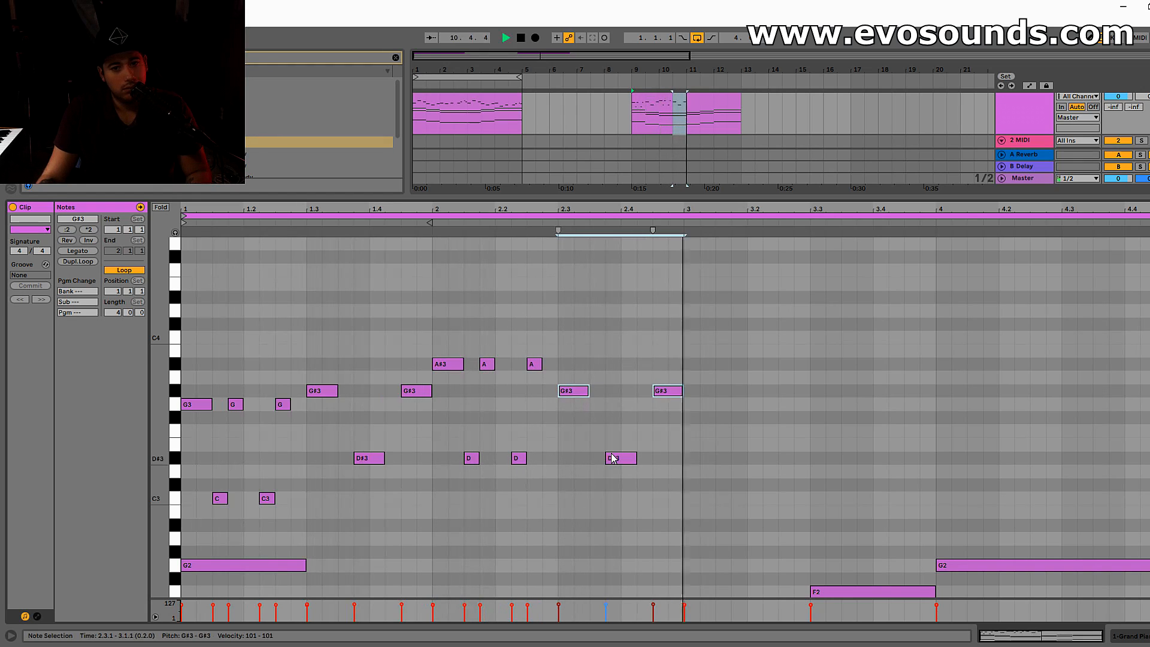
pyautogui.press('space')
# Compare the G#3 and D#3 melody notes in the second half of bar 2 with the chord tones beneath them.
pyautogui.scroll(-3, 657, 415)
pyautogui.moveTo(573, 284); pyautogui.dragTo(676, 364)
pyautogui.scroll(-8, 665, 416)
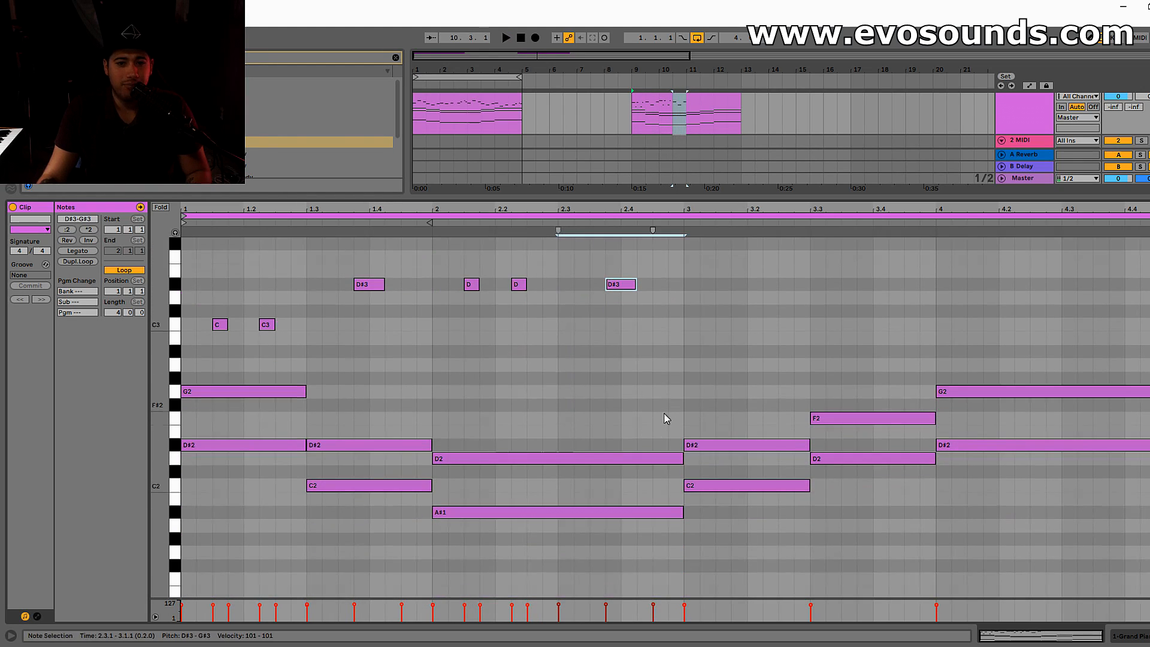
pyautogui.scroll(8, 598, 486)
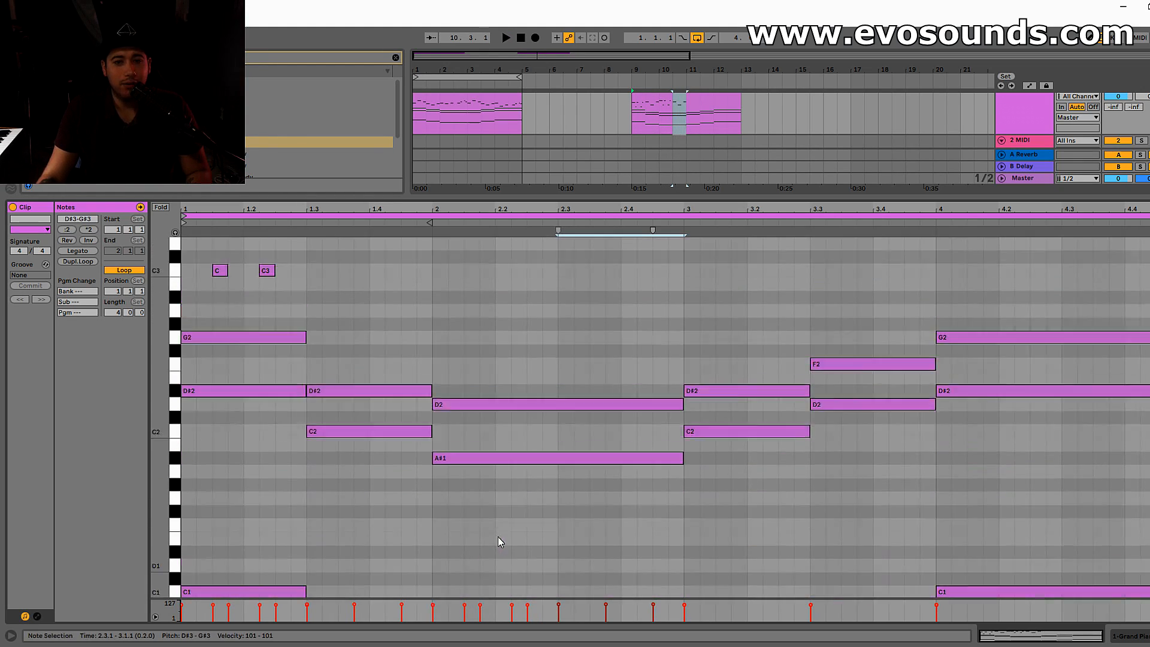
pyautogui.moveTo(721, 300); pyautogui.dragTo(721, 301)
pyautogui.scroll(-2, 661, 384)
pyautogui.scroll(1, 667, 345)
pyautogui.moveTo(670, 330); pyautogui.dragTo(532, 255)
pyautogui.scroll(-2, 547, 491)
pyautogui.scroll(-2, 548, 492)
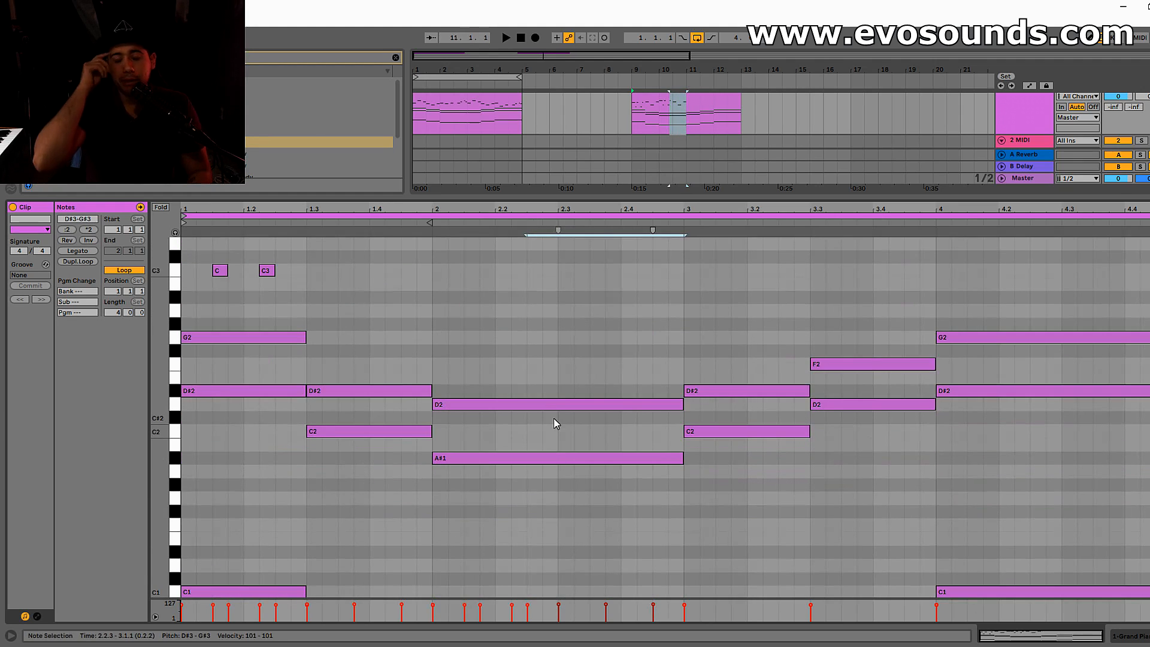
pyautogui.scroll(6, 556, 423)
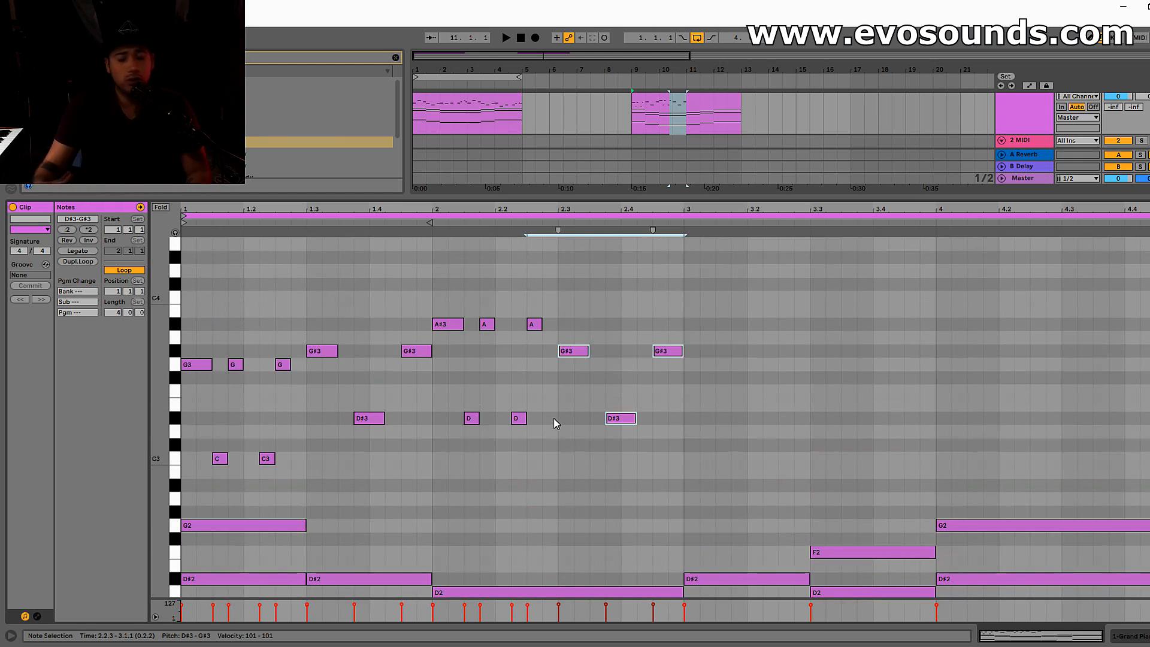
# Review the melody notes ending bar 2 and those in bar 1, and replay the two-bar phrase.
pyautogui.moveTo(676, 330); pyautogui.dragTo(612, 399)
pyautogui.moveTo(577, 452); pyautogui.dragTo(574, 456)
pyautogui.moveTo(439, 313); pyautogui.dragTo(290, 471)
pyautogui.moveTo(283, 318); pyautogui.dragTo(376, 419)
pyautogui.press('space')
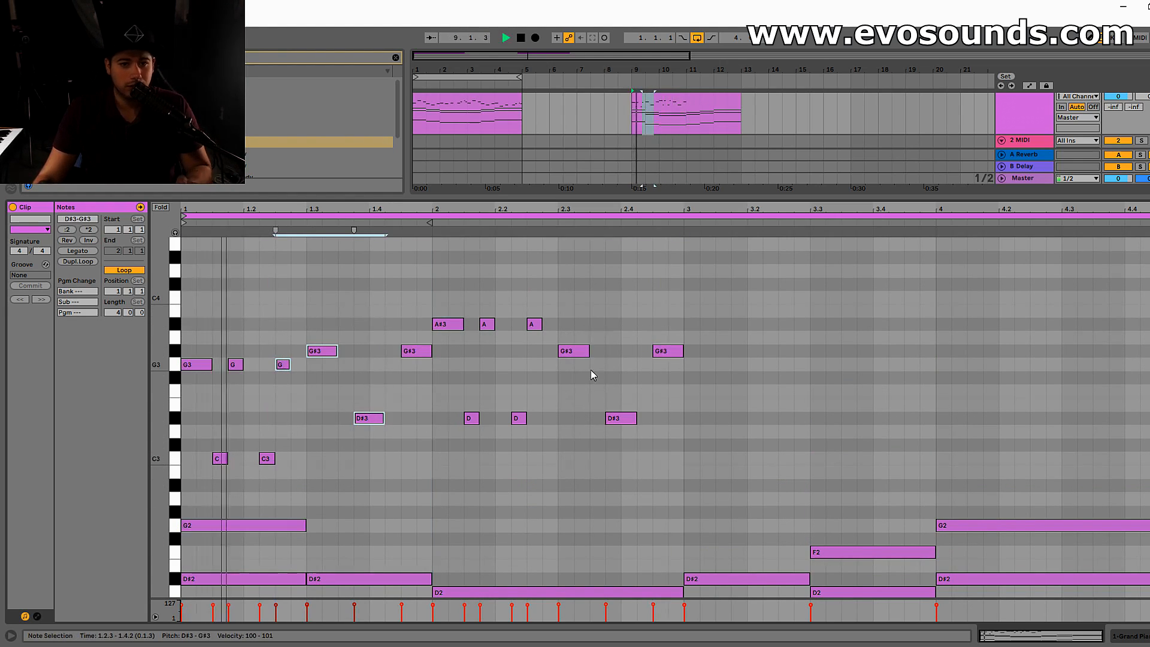
# Add a G#3 melody note at 3.1.1 and check it against the chord at the start of bar 3.
pyautogui.scroll(-8, 686, 413)
pyautogui.scroll(7, 873, 495)
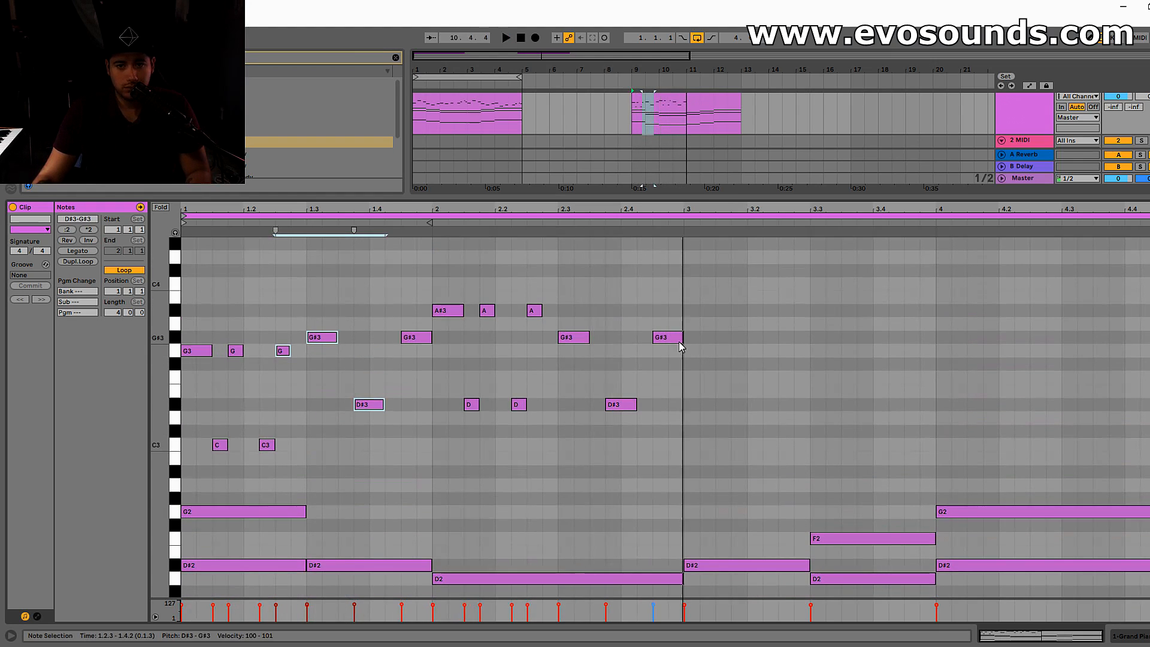
pyautogui.doubleClick(693, 338)
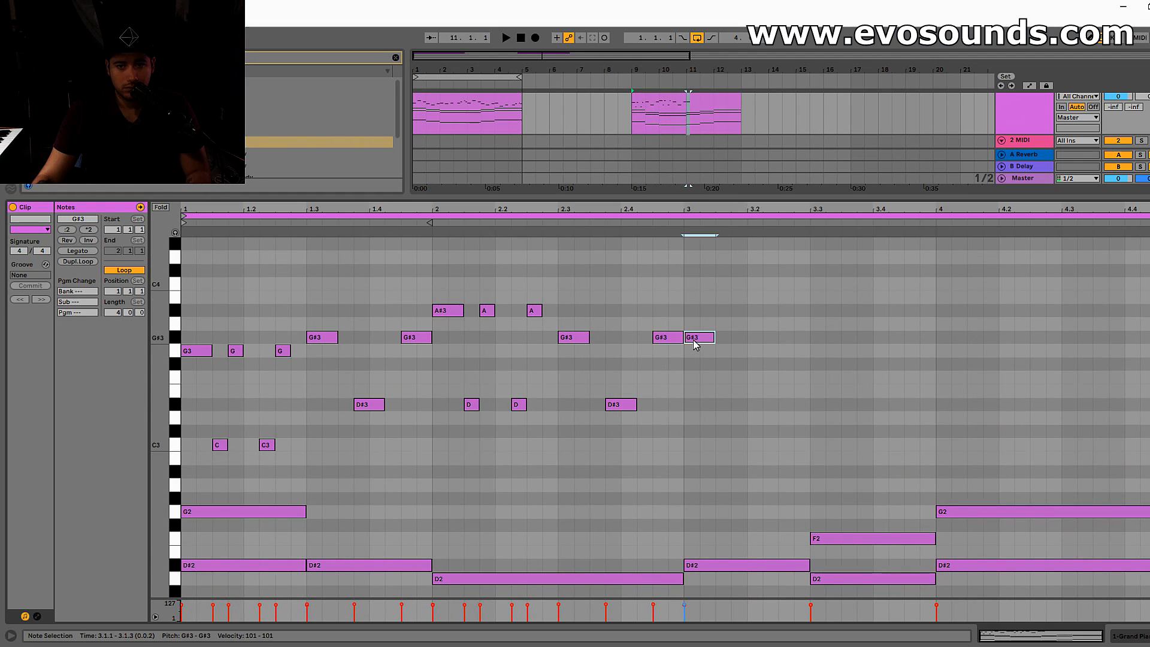
pyautogui.scroll(-5, 746, 440)
pyautogui.scroll(-3, 748, 441)
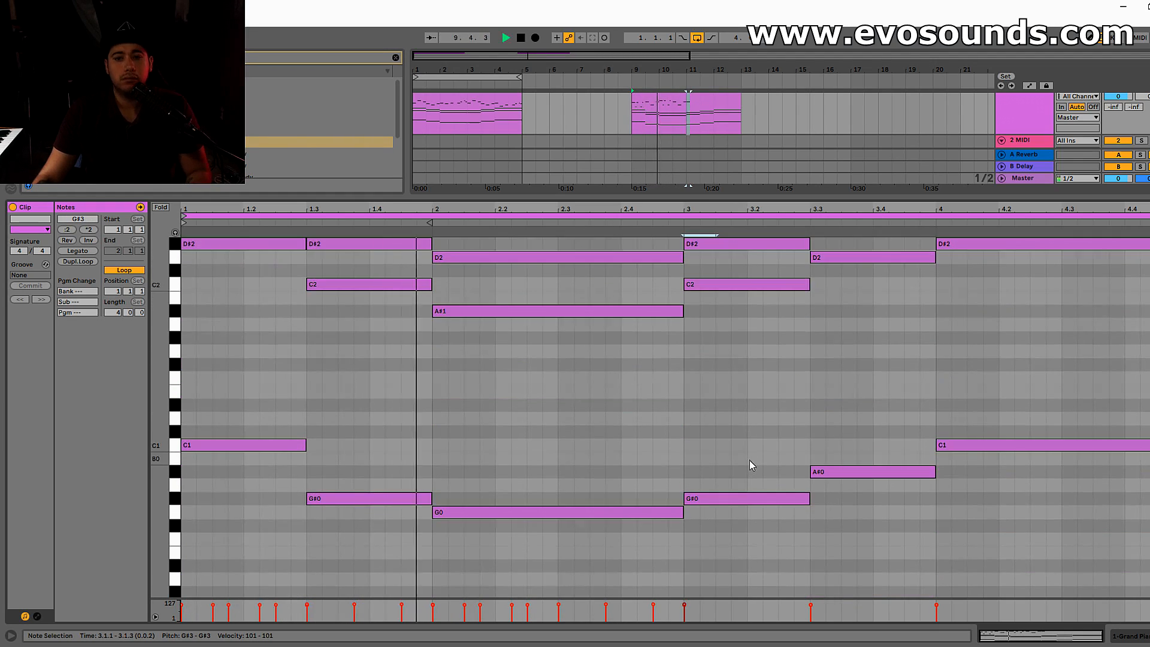
# Try a short melody note at 3.1.3, moved to F3, while the phrase plays.
pyautogui.scroll(8, 750, 460)
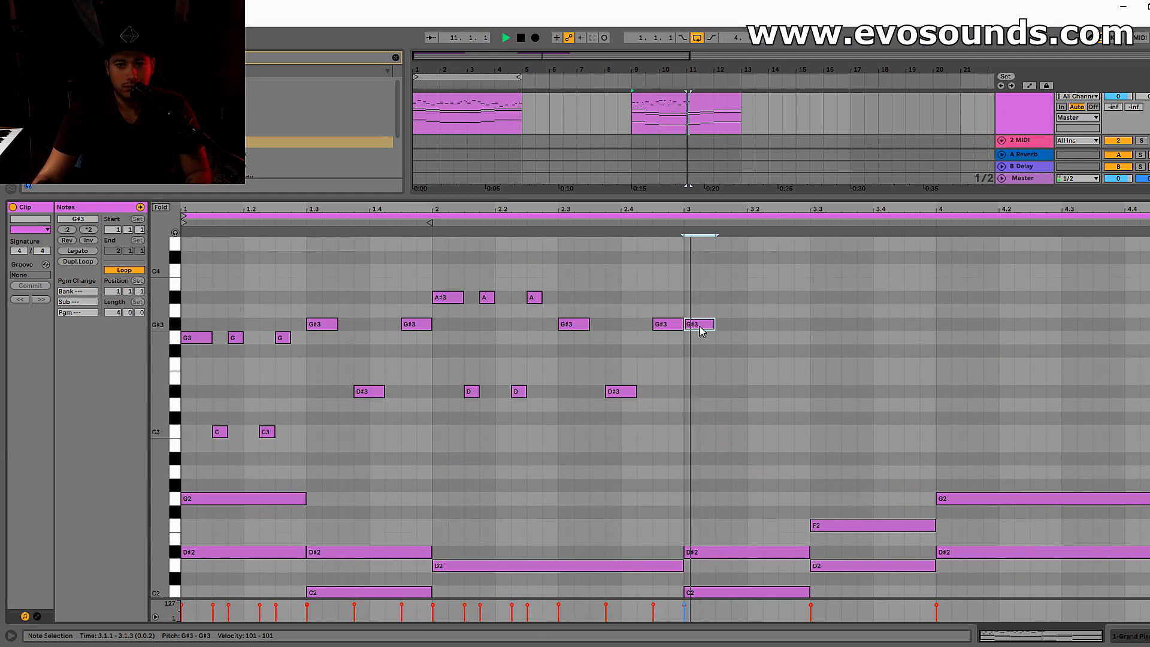
pyautogui.doubleClick(730, 329)
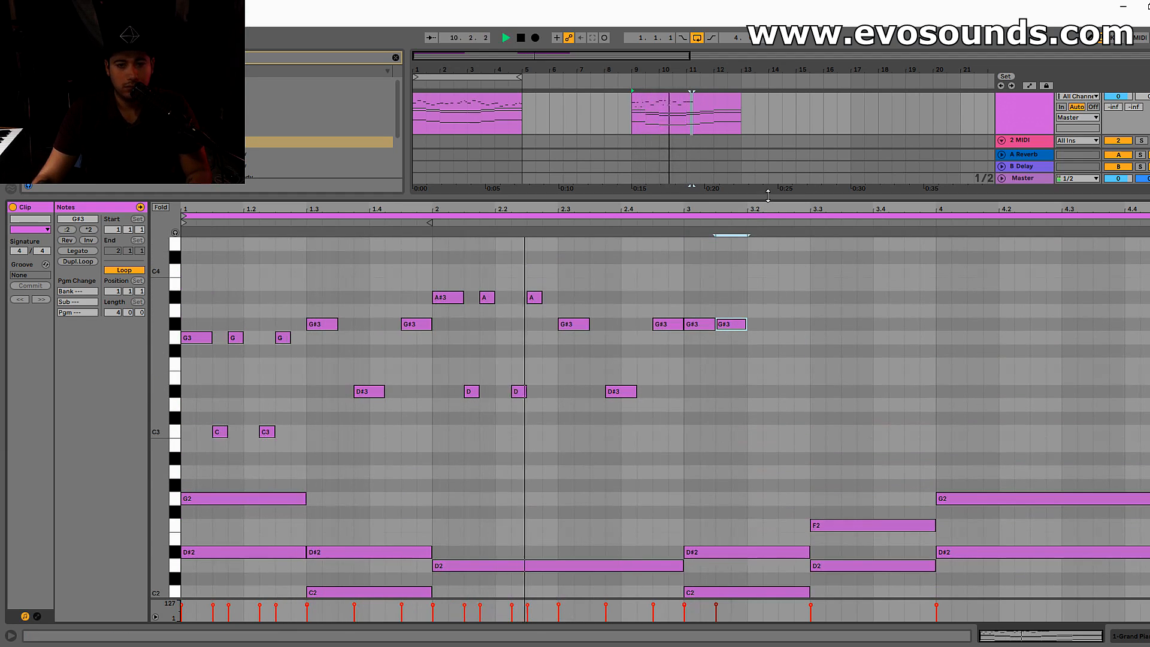
pyautogui.press('space')
pyautogui.moveTo(725, 330); pyautogui.dragTo(725, 369)
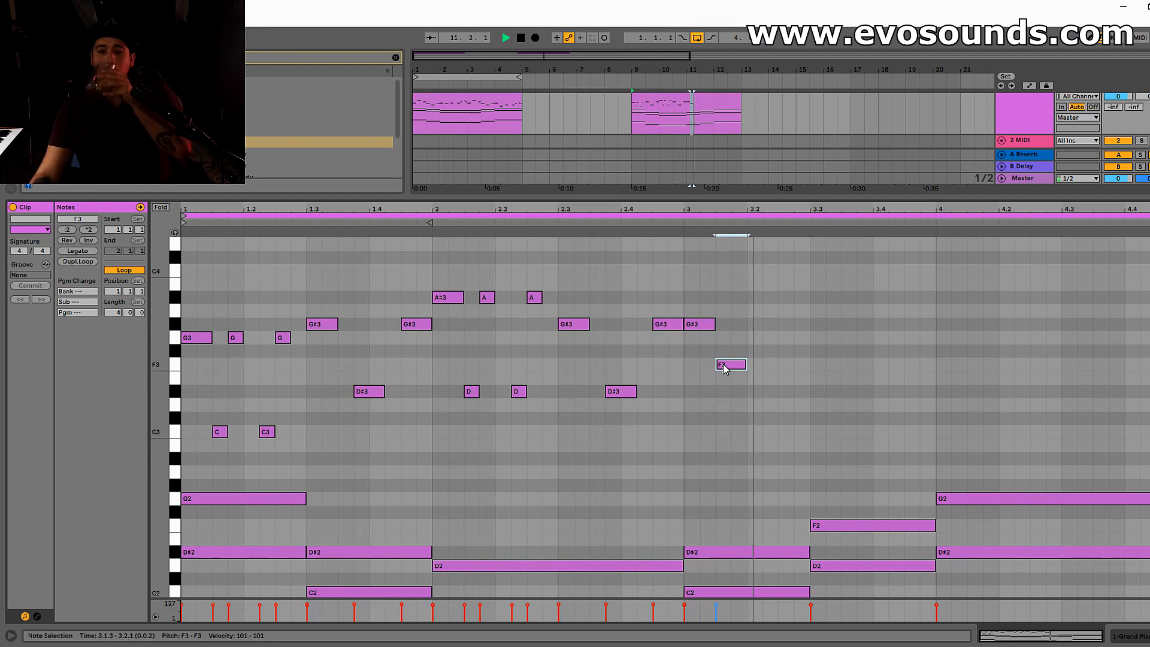
# Compare the melody notes at the start of bar 3 with the chord tones beneath them.
pyautogui.scroll(-3, 724, 366)
pyautogui.scroll(-2, 825, 389)
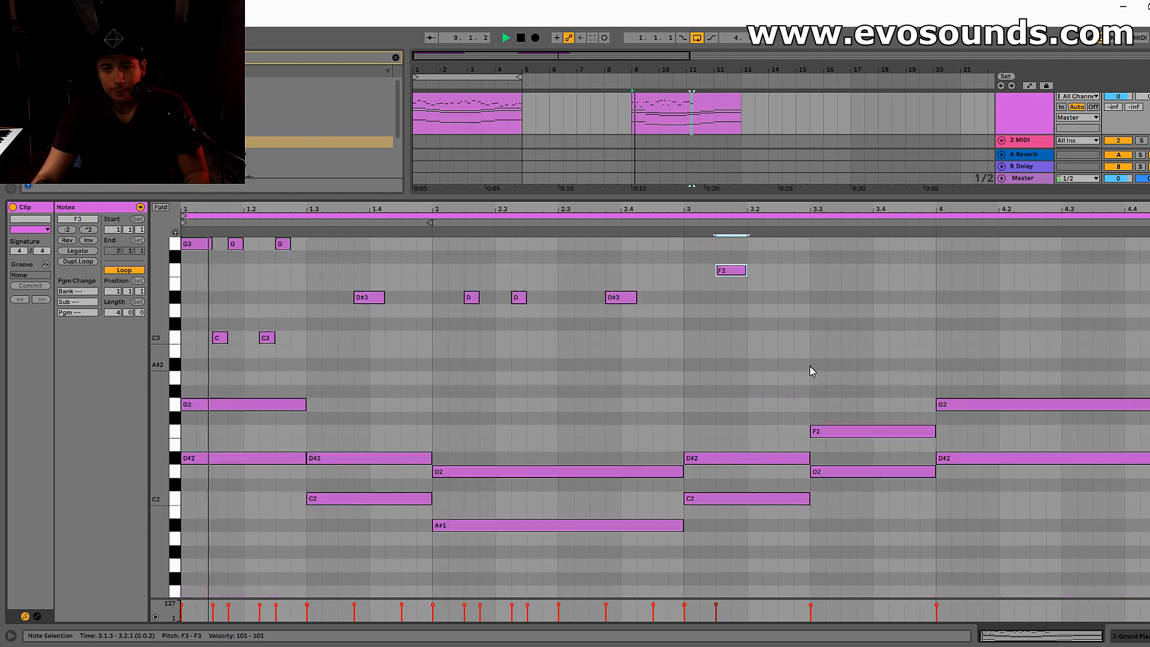
pyautogui.scroll(2, 773, 372)
pyautogui.scroll(-3, 730, 359)
pyautogui.scroll(3, 731, 363)
pyautogui.scroll(3, 731, 361)
pyautogui.scroll(-4, 731, 362)
pyautogui.scroll(6, 735, 373)
# Delete the trial melody notes in bar 3, and duplicate the melody of bars 1 and 2 into bars 3 and 4.
pyautogui.moveTo(687, 415); pyautogui.dragTo(730, 361)
pyautogui.press('space')
pyautogui.press('space')
pyautogui.click(719, 387)
pyautogui.doubleClick(725, 403)
pyautogui.doubleClick(699, 364)
pyautogui.moveTo(682, 527); pyautogui.dragTo(249, 224)
pyautogui.hotkey('ctrl', 'd')
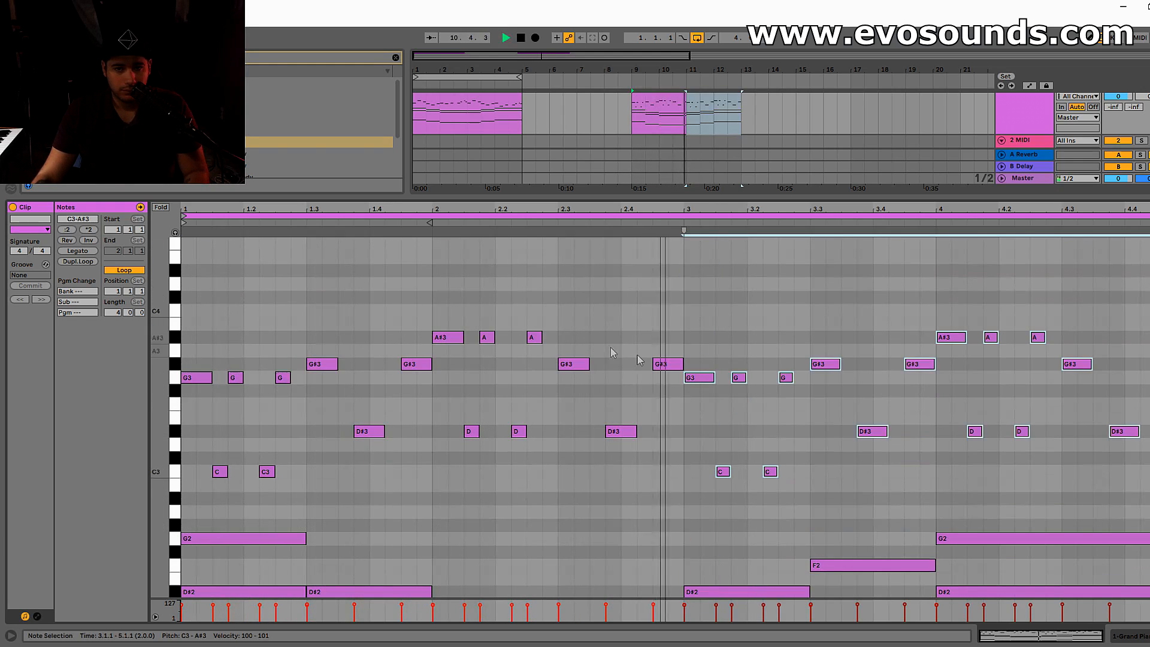
# Check the duplicated melody notes in the first half of bar 3 against the chord beneath them.
pyautogui.scroll(-10, 731, 378)
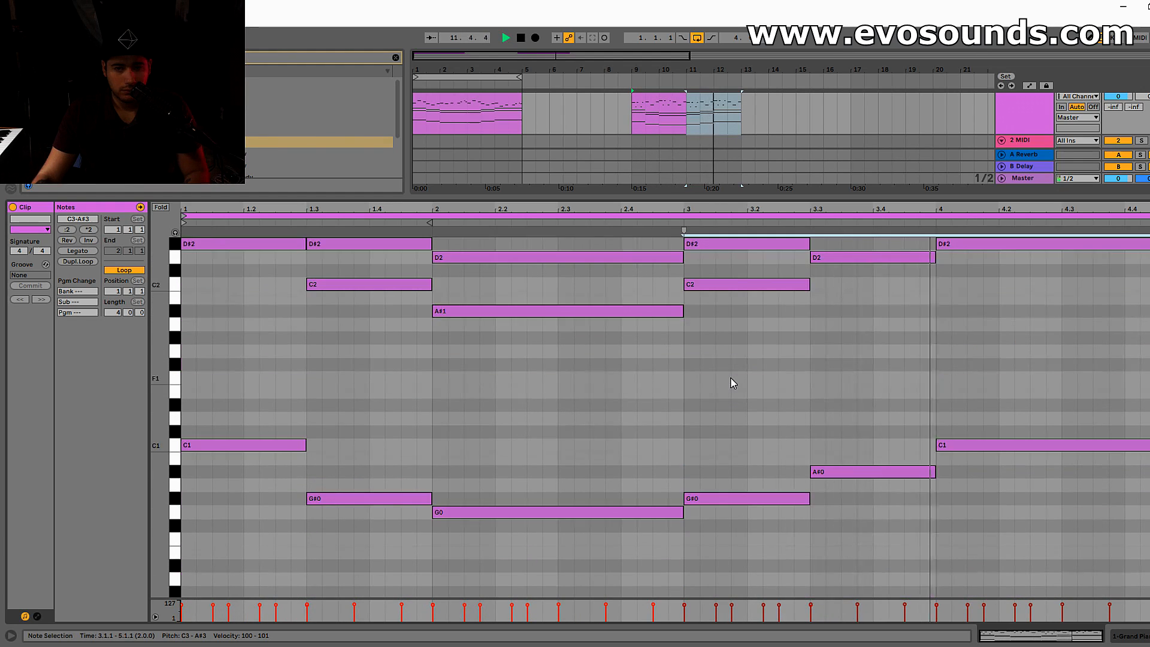
pyautogui.scroll(6, 731, 379)
pyautogui.scroll(4, 731, 377)
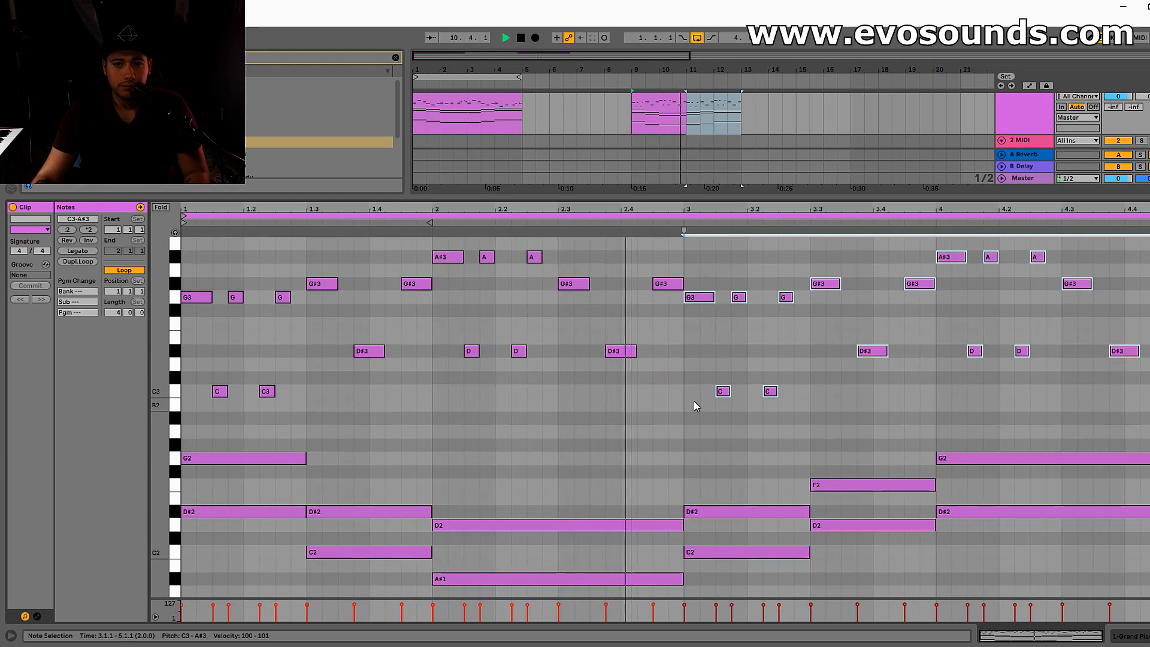
pyautogui.moveTo(693, 396); pyautogui.dragTo(788, 296)
pyautogui.press('space')
pyautogui.scroll(-8, 761, 341)
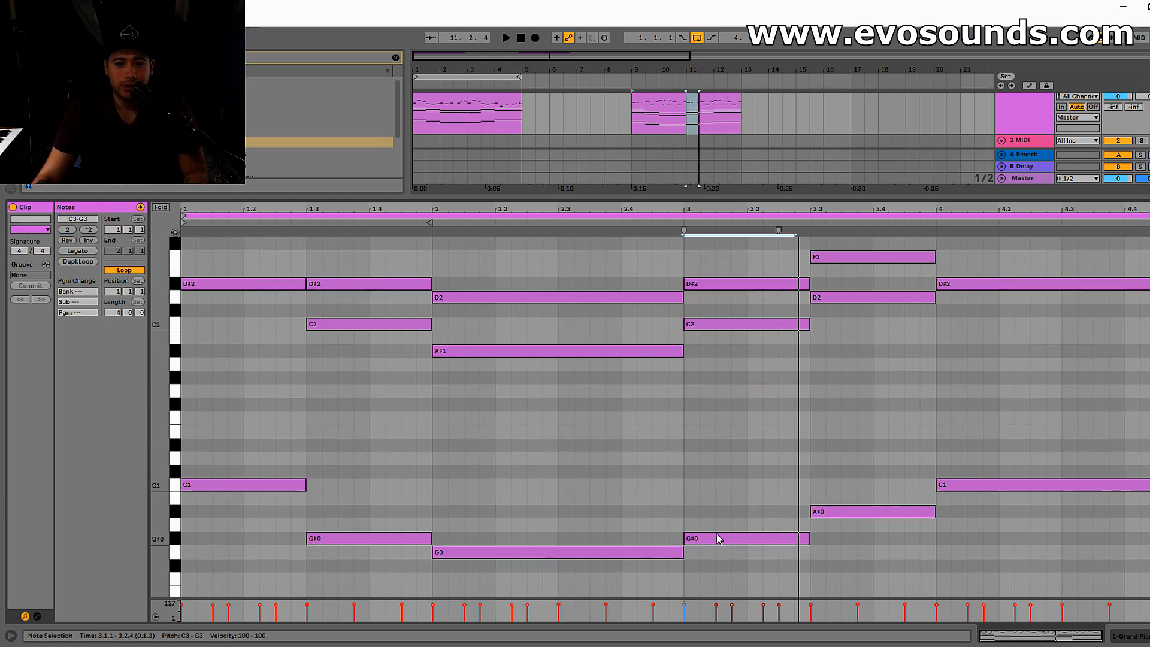
pyautogui.click(719, 538)
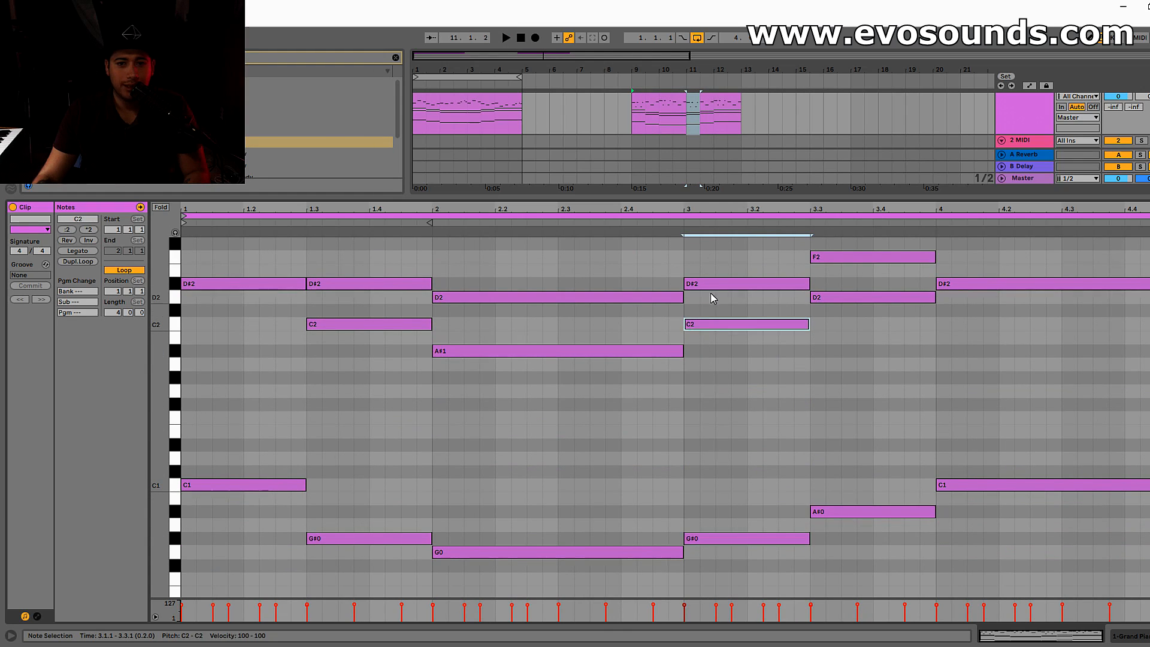
pyautogui.scroll(8, 717, 304)
# Raise the three G3 melody notes in the first half of bar 3 to G#3.
pyautogui.moveTo(697, 396); pyautogui.dragTo(778, 281)
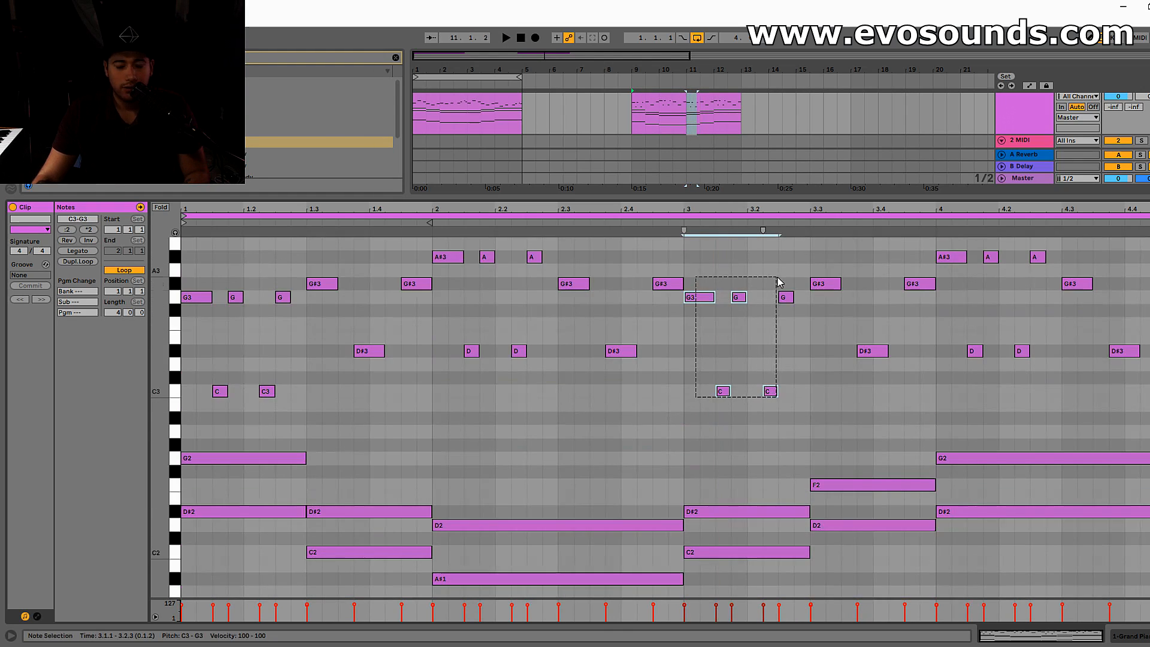
pyautogui.moveTo(700, 303); pyautogui.dragTo(695, 288)
pyautogui.moveTo(640, 396); pyautogui.dragTo(755, 377)
pyautogui.moveTo(784, 296); pyautogui.dragTo(788, 288)
# Try the two lower melody notes in the first half of bar 3 at D3 and at C3, and audition the phrase.
pyautogui.moveTo(691, 415); pyautogui.dragTo(822, 392)
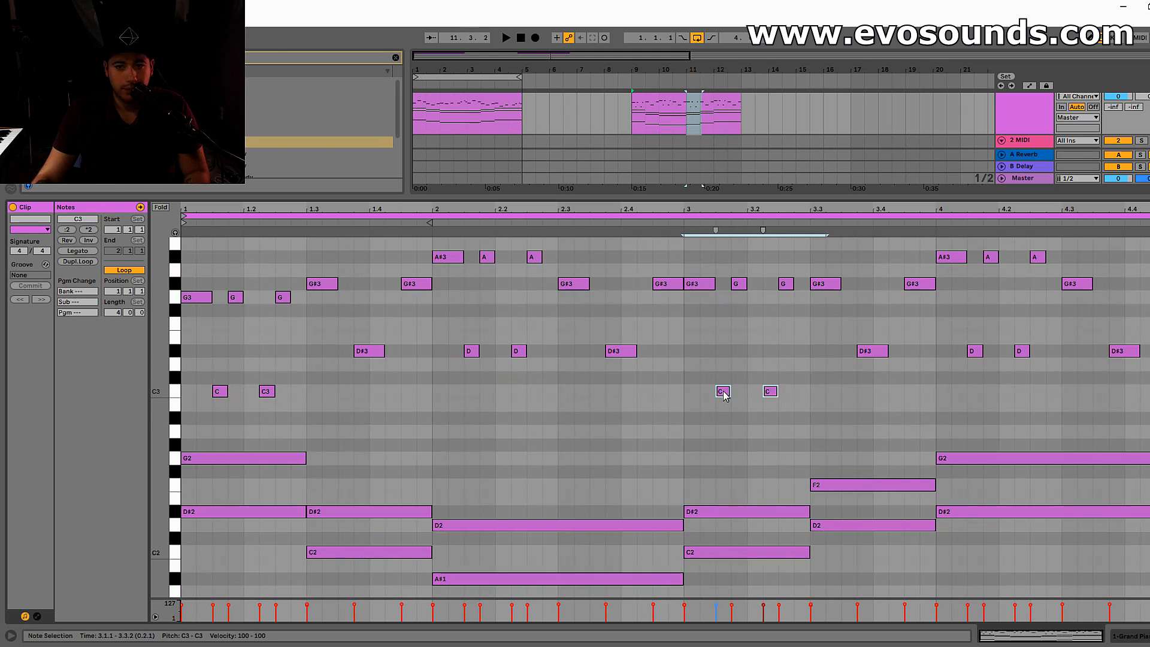
pyautogui.scroll(-6, 734, 405)
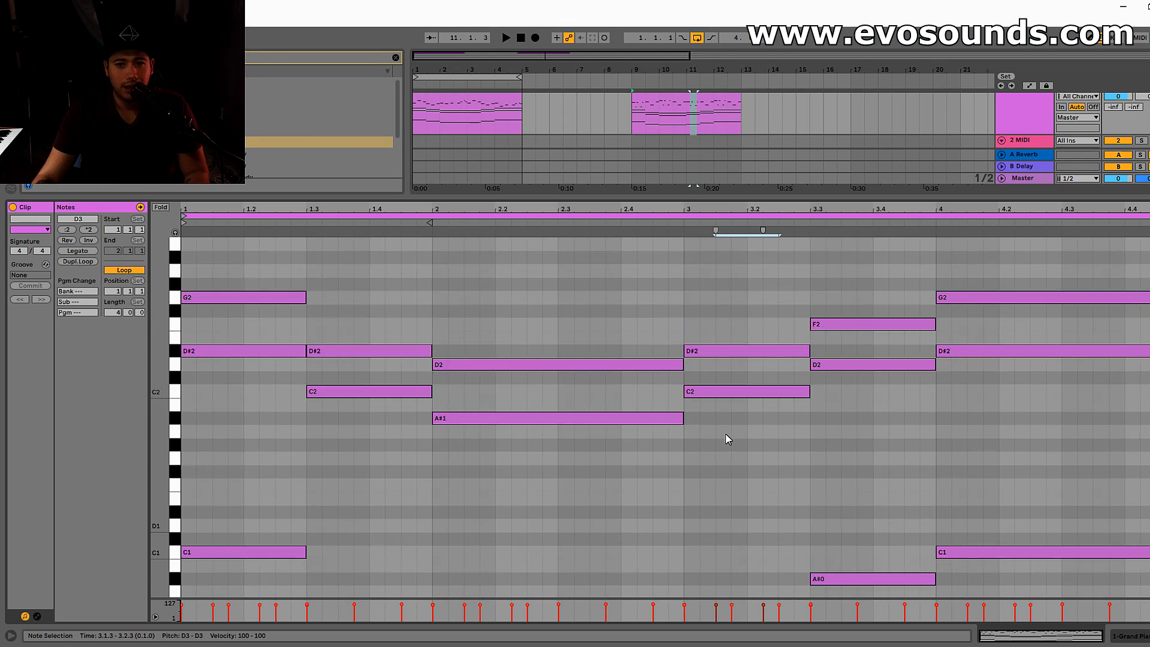
pyautogui.scroll(8, 725, 434)
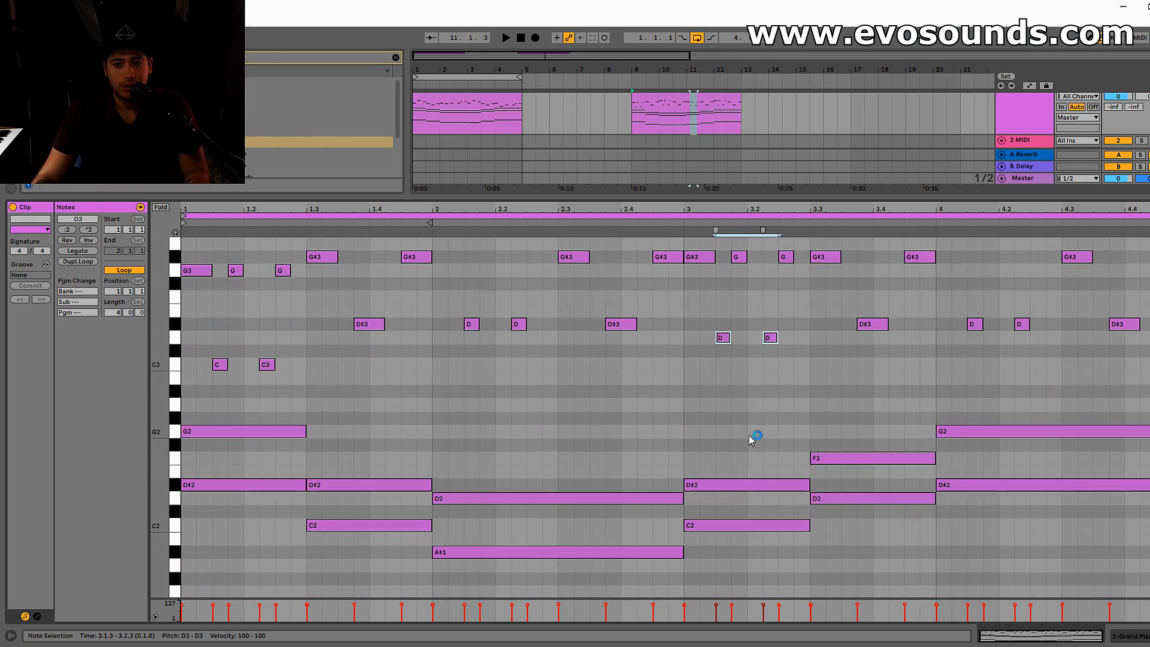
pyautogui.moveTo(727, 410); pyautogui.dragTo(727, 431)
pyautogui.press('space')
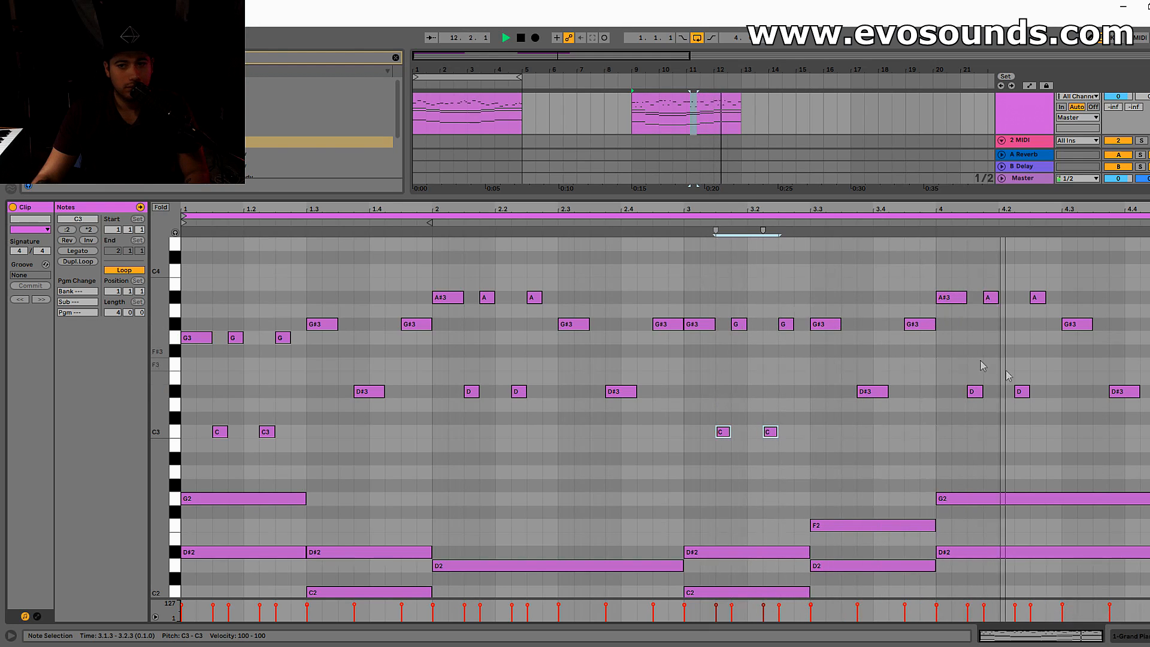
# Raise the two C3 melody notes in the first half of bar 3 to D#3, and audition them with the chord.
pyautogui.scroll(-5, 1019, 383)
pyautogui.scroll(5, 831, 373)
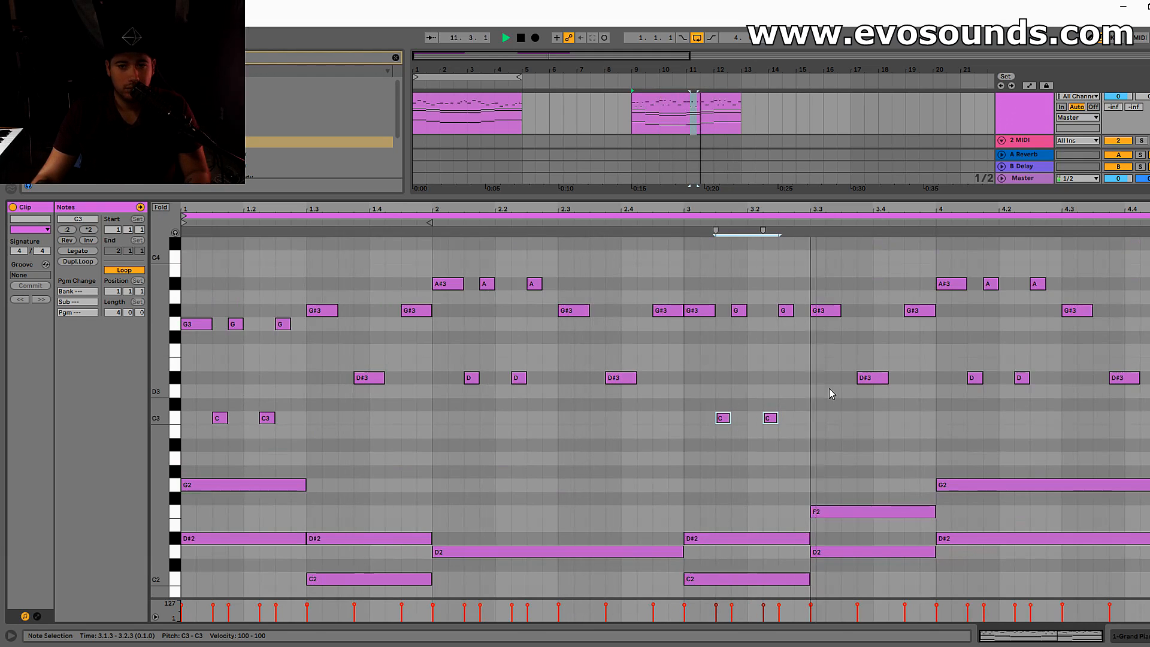
pyautogui.moveTo(727, 419); pyautogui.dragTo(727, 378)
pyautogui.press('space')
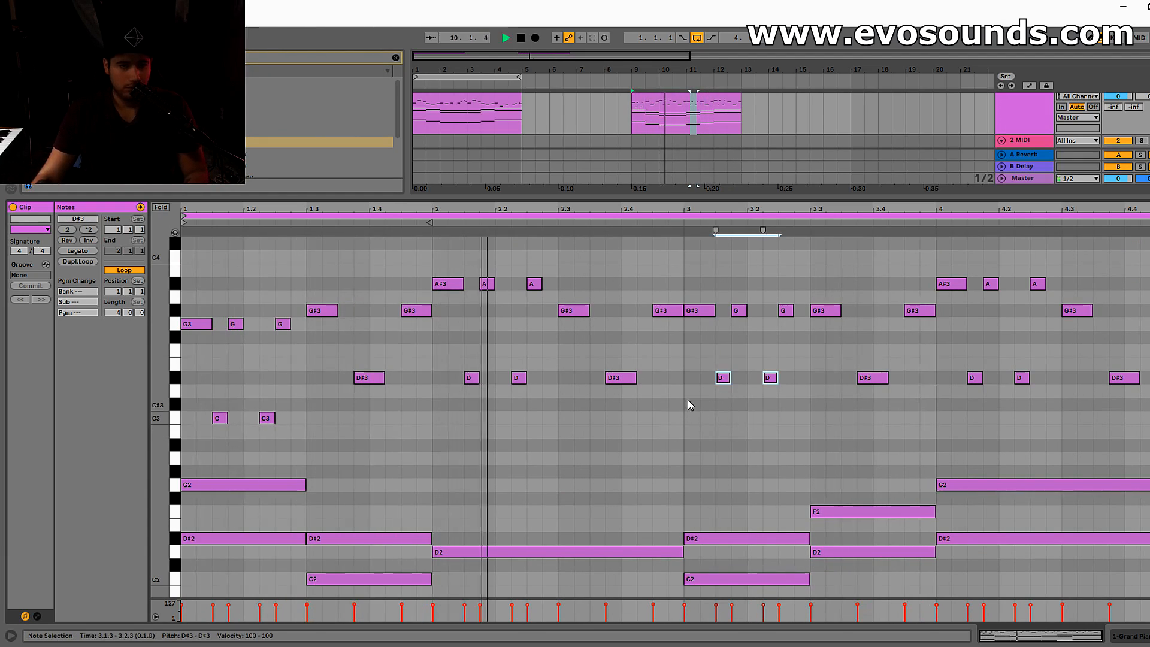
pyautogui.scroll(-5, 692, 390)
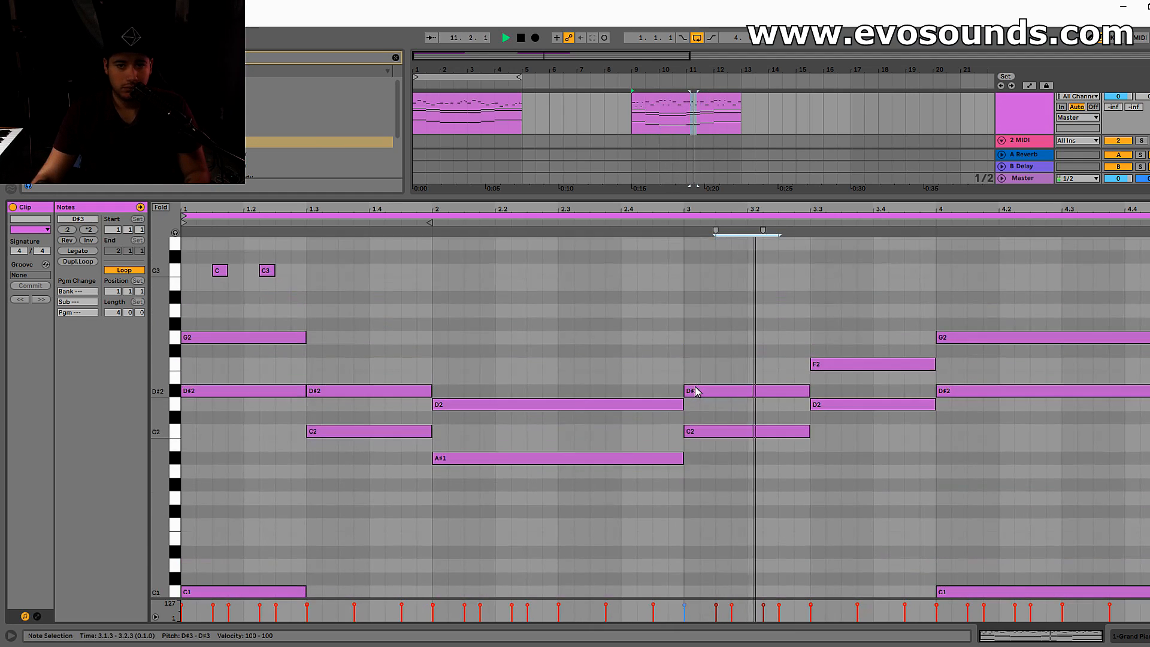
pyautogui.scroll(7, 696, 390)
# Lower the melody in the second half of bar 3, moving both G#3 notes to F3 and the D#3 to D3, and audition it.
pyautogui.scroll(-10, 824, 403)
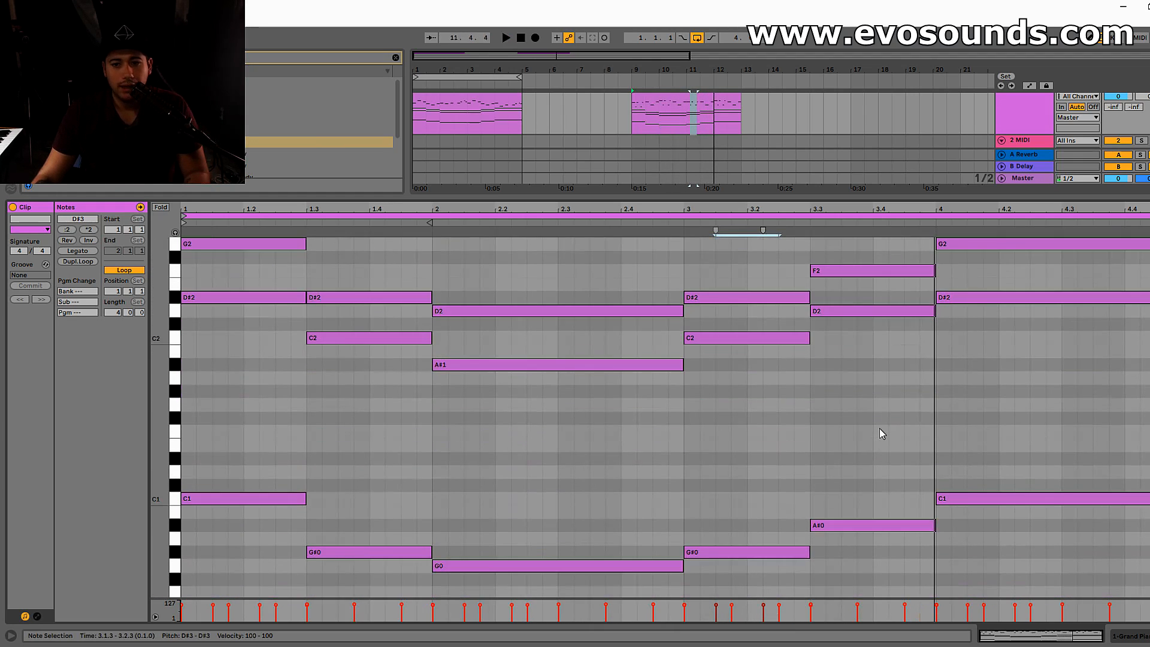
pyautogui.click(828, 525)
pyautogui.scroll(10, 851, 390)
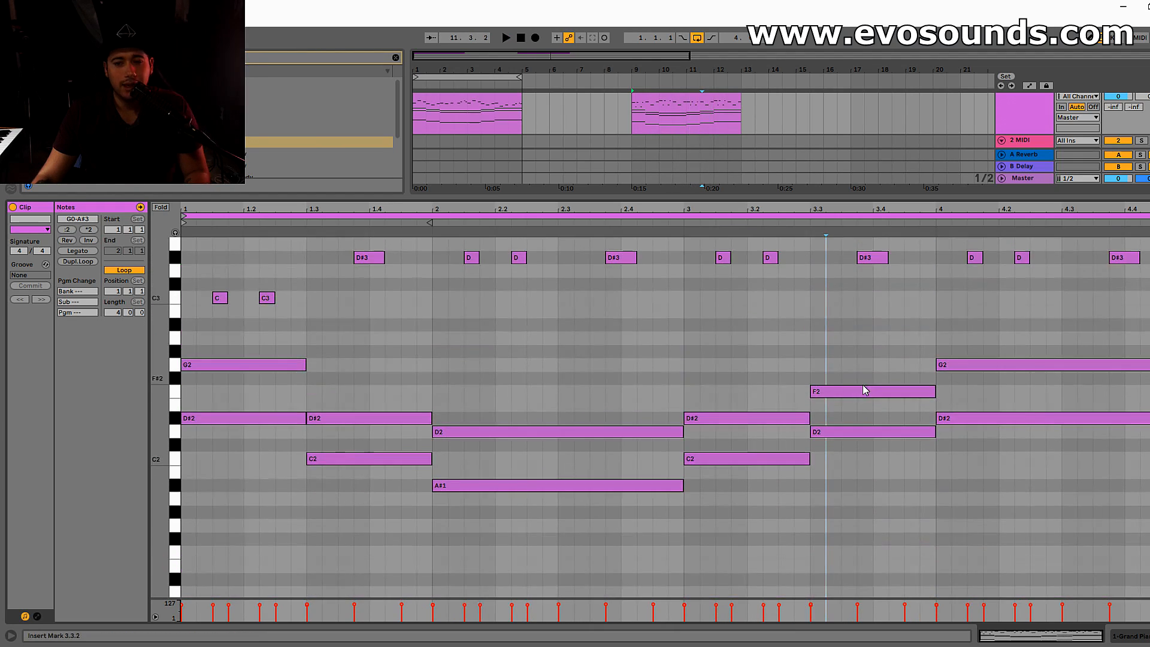
pyautogui.moveTo(815, 430); pyautogui.dragTo(902, 357)
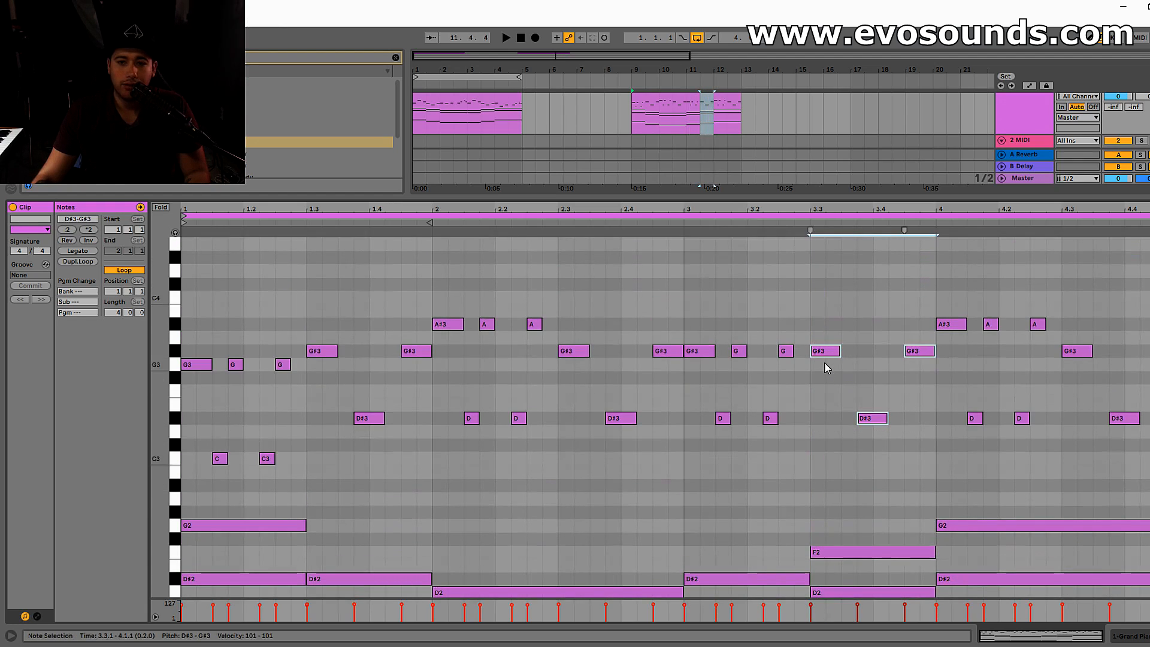
pyautogui.moveTo(838, 354); pyautogui.dragTo(840, 394)
pyautogui.click(860, 380)
pyautogui.moveTo(863, 459); pyautogui.dragTo(869, 435)
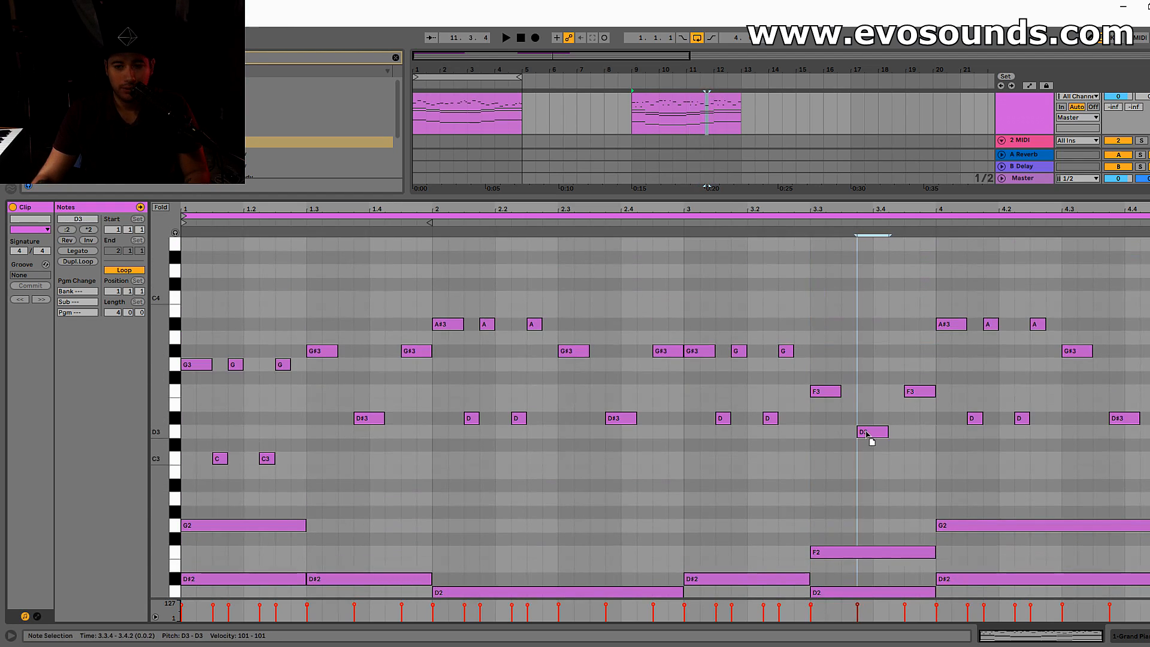
pyautogui.press('space')
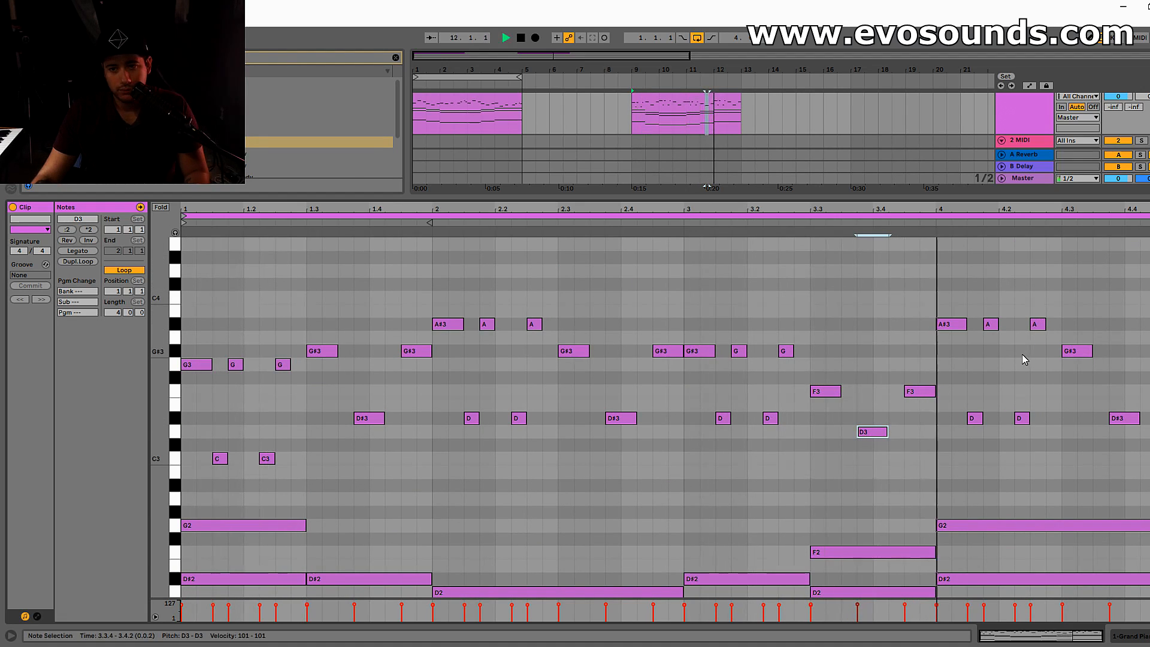
pyautogui.press('space')
# Replace the melody notes in the first half of bar 4 with a copy of the five opening notes of bar 1.
pyautogui.scroll(-4, 962, 423)
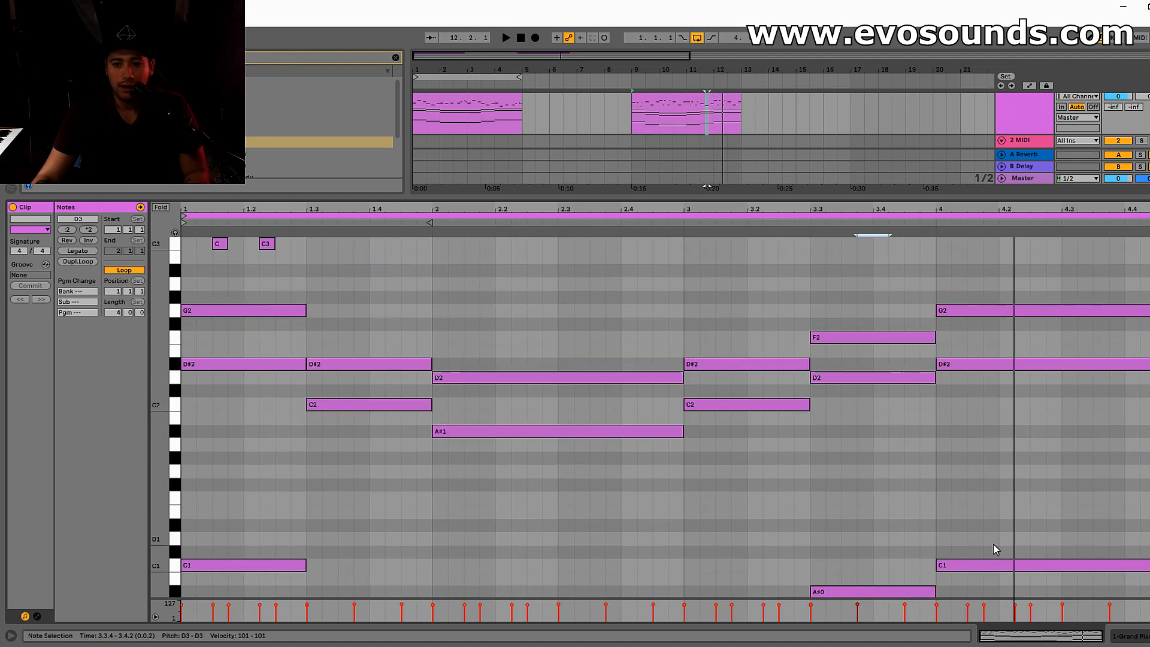
pyautogui.scroll(4, 969, 368)
pyautogui.moveTo(962, 470); pyautogui.dragTo(1048, 315)
pyautogui.click(1047, 313)
pyautogui.moveTo(301, 331); pyautogui.dragTo(156, 549)
pyautogui.click(932, 367)
pyautogui.hotkey('ctrl', 'v')
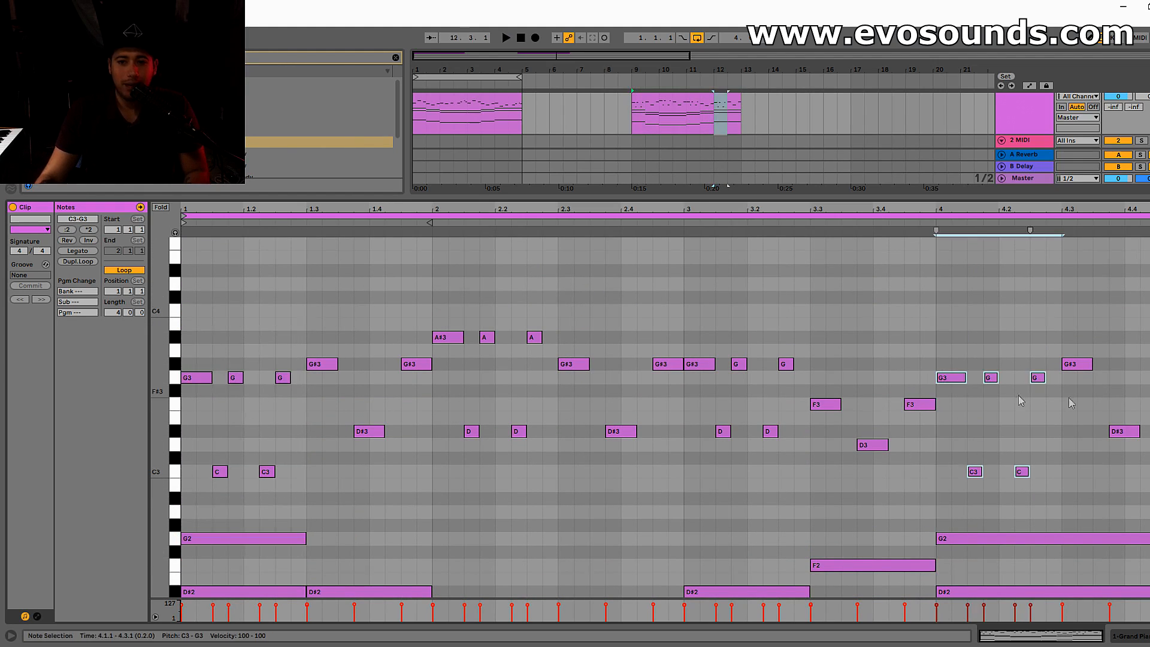
# Lower the melody note at 4.4.3 to C3 and the one at 4.3.1 to G3.
pyautogui.moveTo(333, 463); pyautogui.dragTo(425, 355)
pyautogui.click(1083, 441)
pyautogui.moveTo(1149, 364); pyautogui.dragTo(1142, 482)
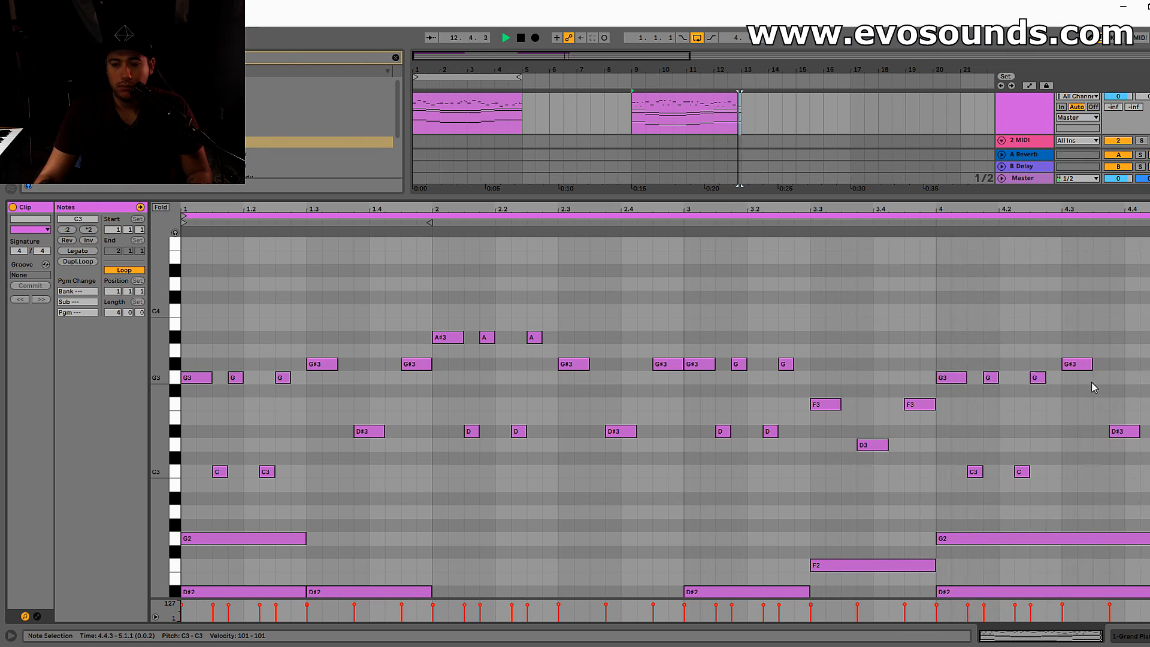
pyautogui.moveTo(1087, 371)
pyautogui.mouseDown()
pyautogui.moveTo(1091, 392)
pyautogui.moveTo(1091, 378)
pyautogui.mouseUp()
pyautogui.scroll(-1, 1135, 462)
pyautogui.scroll(1, 1138, 456)
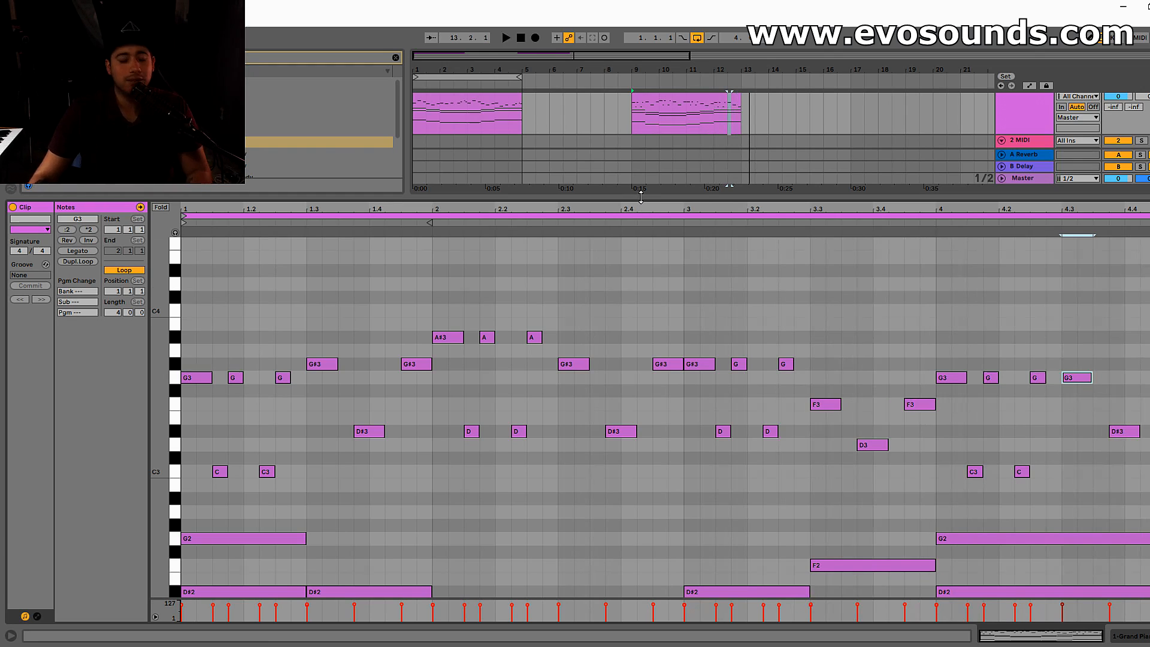
# Play the Sylenth1 arrangement from bar 13 and examine the notes of the second melody clip on track 7.
pyautogui.moveTo(641, 197); pyautogui.dragTo(629, 597)
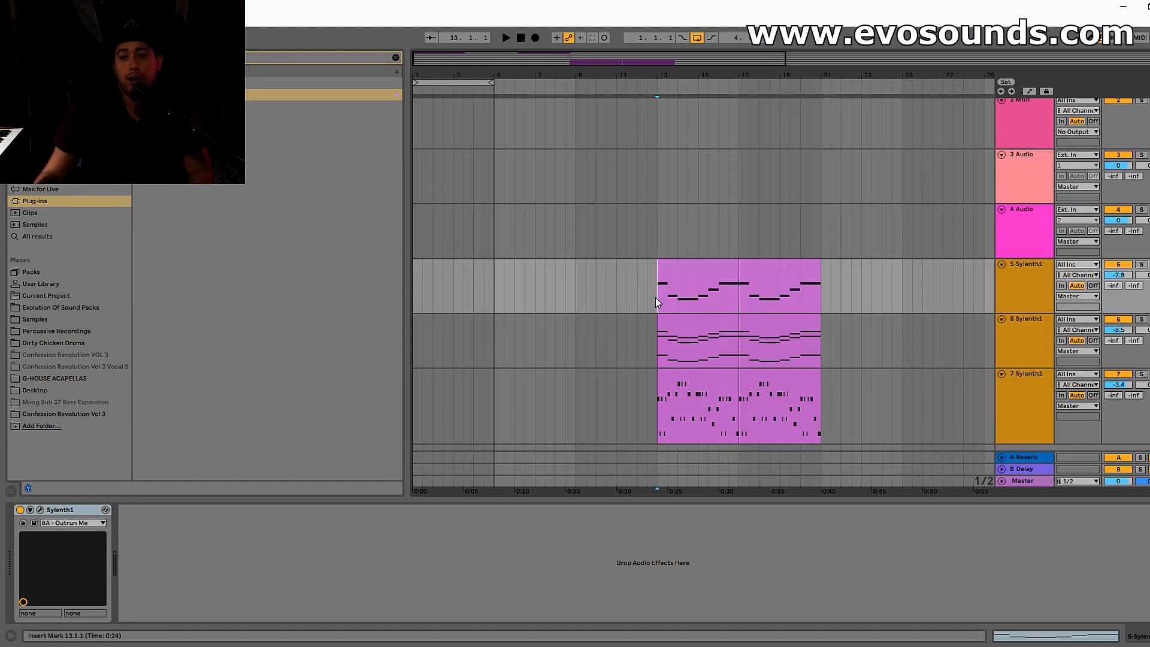
pyautogui.scroll(2, 656, 298)
pyautogui.scroll(-2, 617, 240)
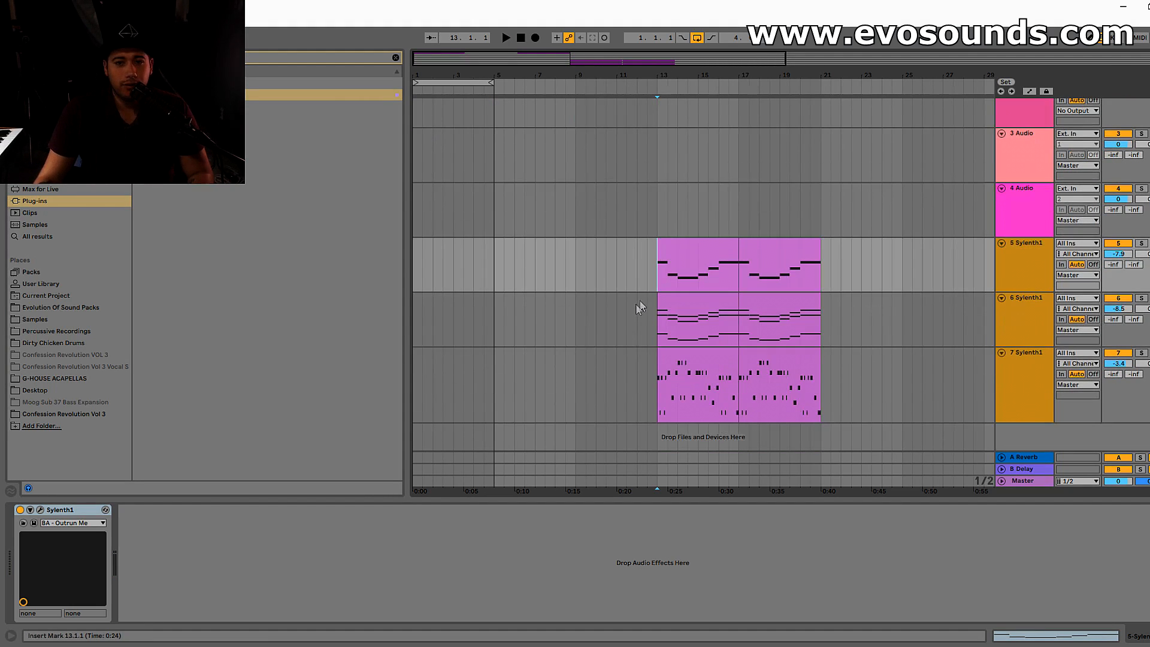
pyautogui.press('space')
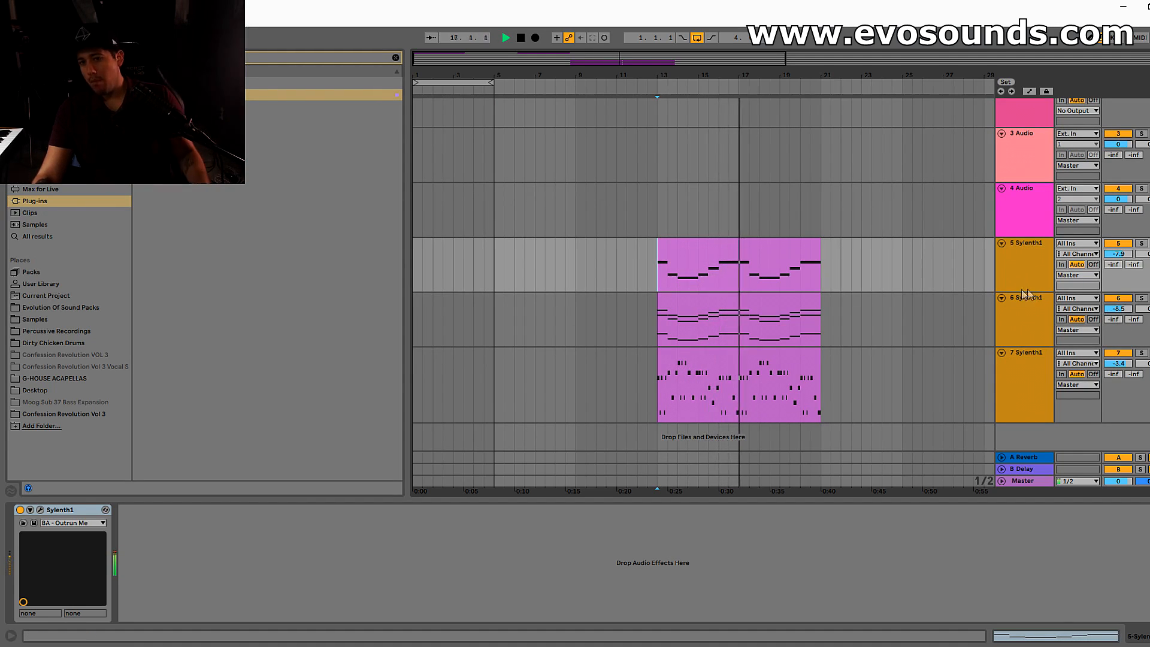
pyautogui.doubleClick(801, 372)
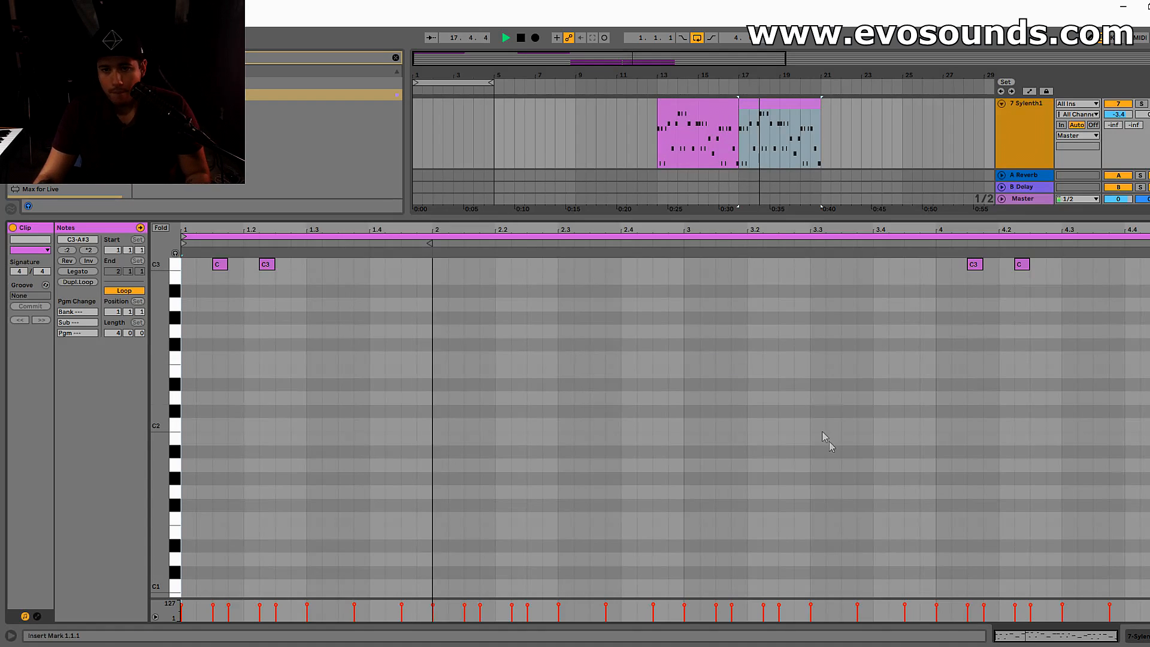
pyautogui.scroll(3, 670, 395)
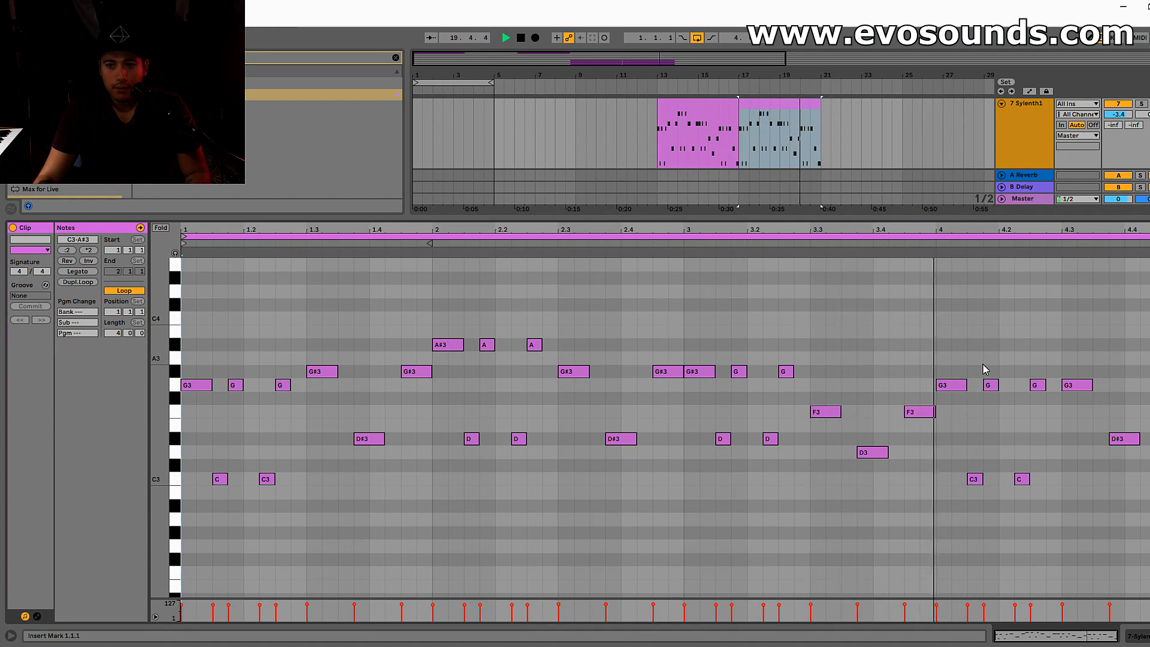
# Balance the Sylenth1 track volumes in the other arrangement at -9.1 dB for track 5, -9.2 dB for track 6 and -1.7 dB for track 7.
pyautogui.hotkey('ctrl', 'alt', 'l')
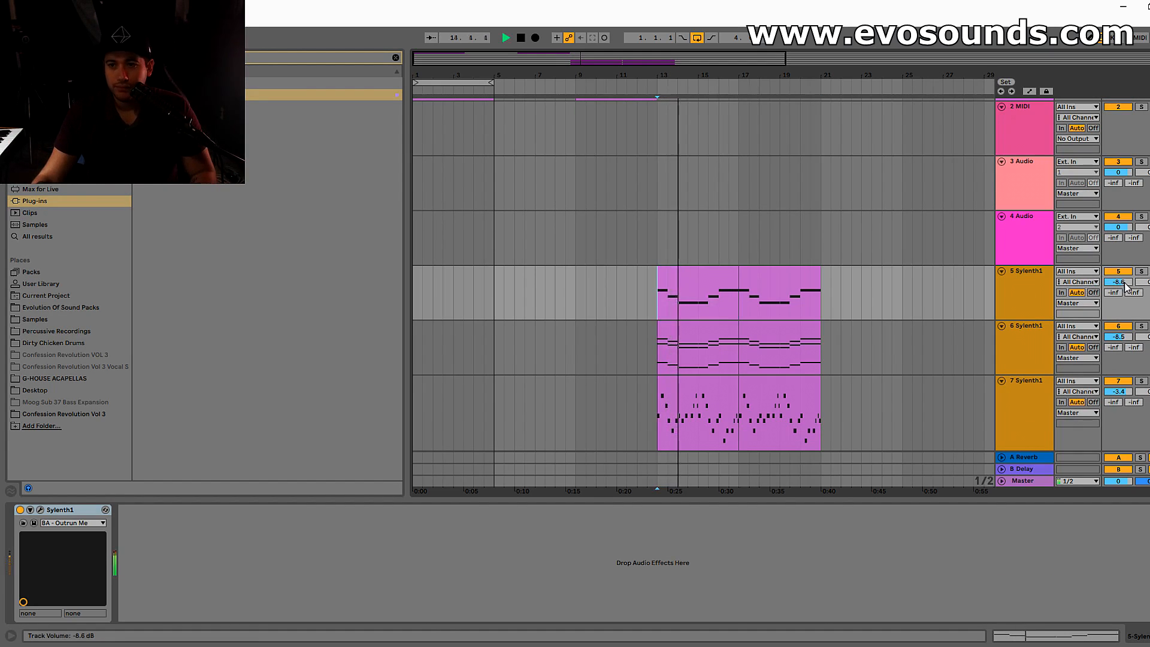
pyautogui.moveTo(1126, 286); pyautogui.dragTo(1118, 344)
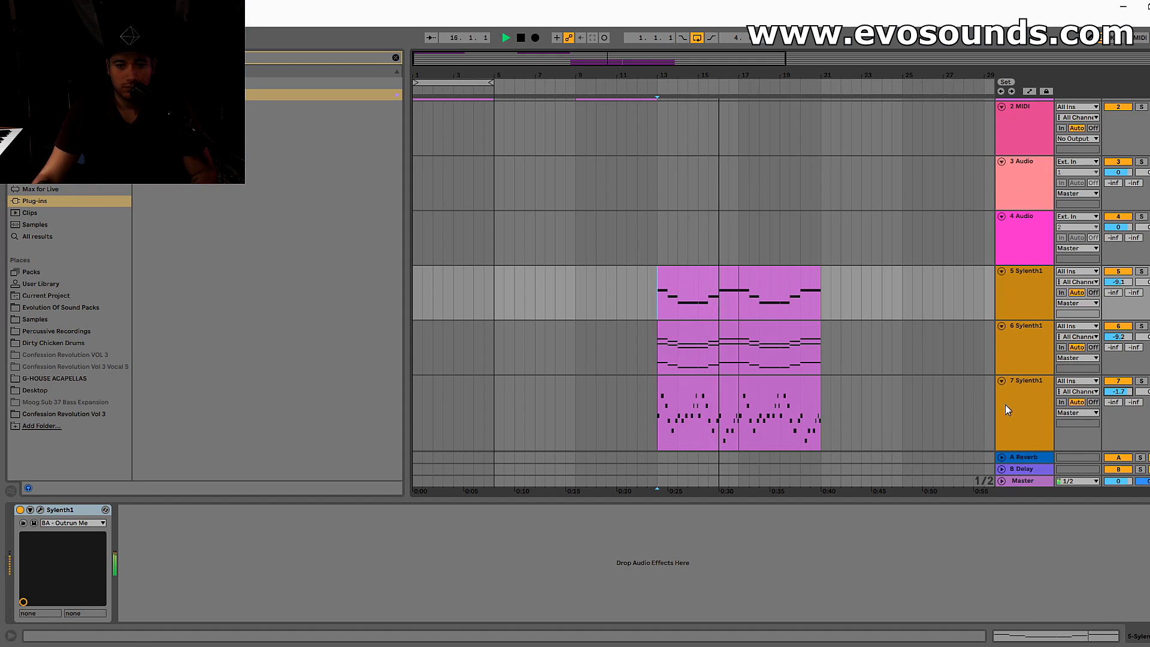
# Open the second melody clip on track 7 and enlarge its note editor to examine the melody.
pyautogui.click(699, 384)
pyautogui.doubleClick(775, 384)
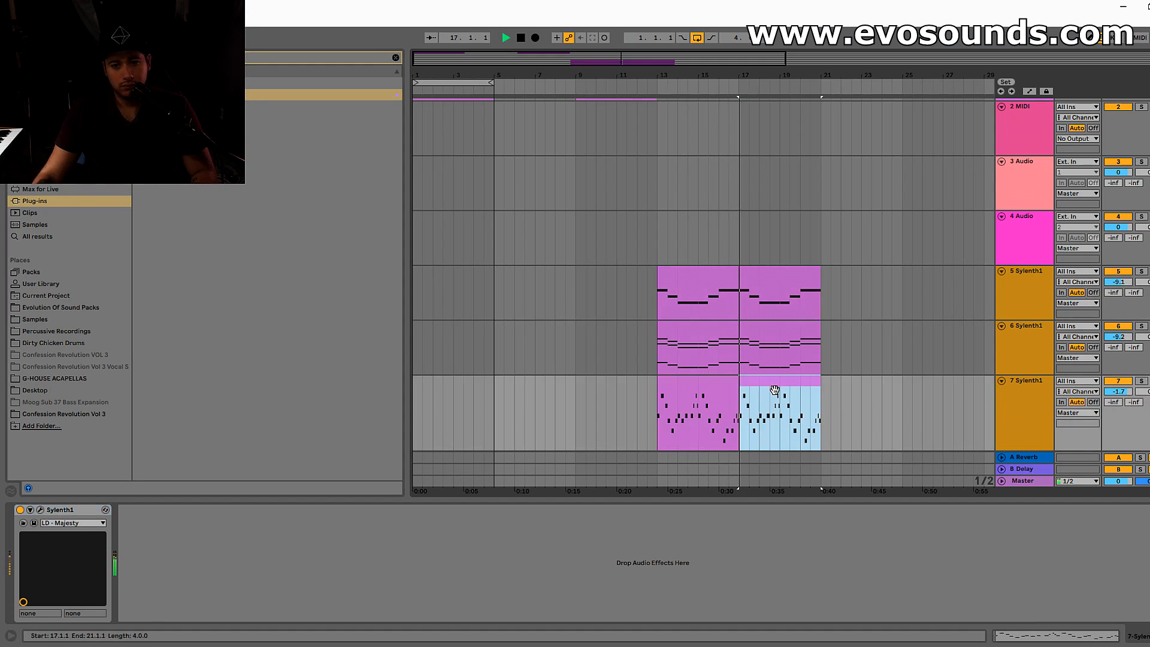
pyautogui.moveTo(764, 501); pyautogui.dragTo(755, 181)
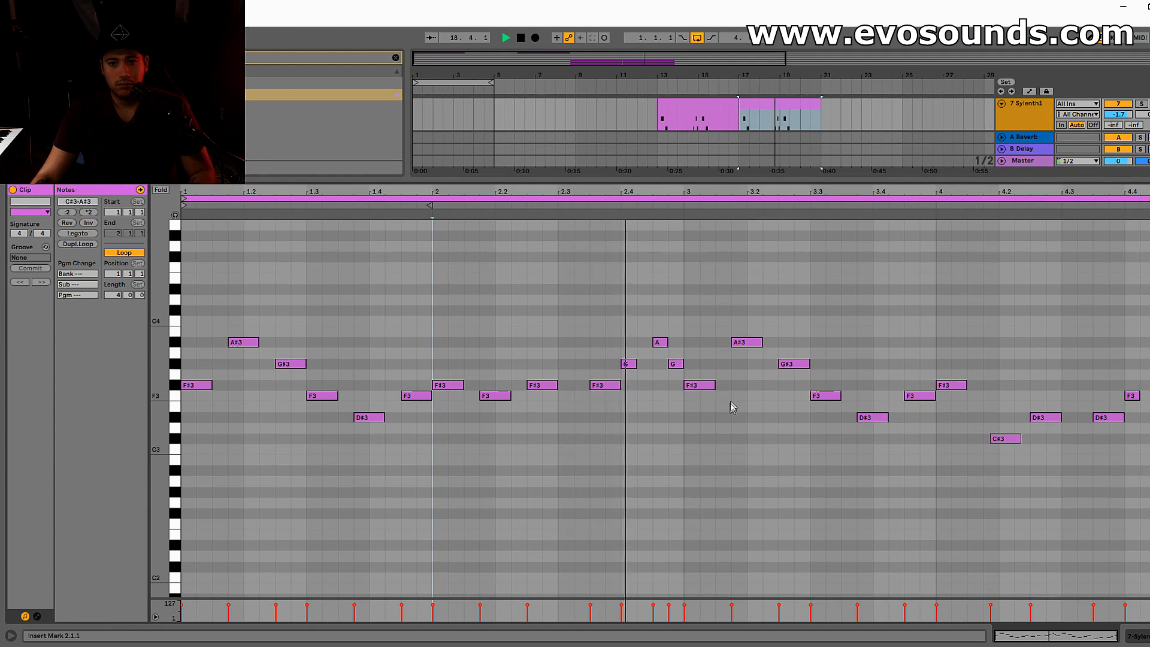
# Raise the four melody notes from 3.1.1 through 3.3.1 in the second track 7 clip by four semitones.
pyautogui.moveTo(704, 427); pyautogui.dragTo(826, 274)
pyautogui.press('Up')
pyautogui.press('Up')
pyautogui.press('Up')
pyautogui.press('Up')
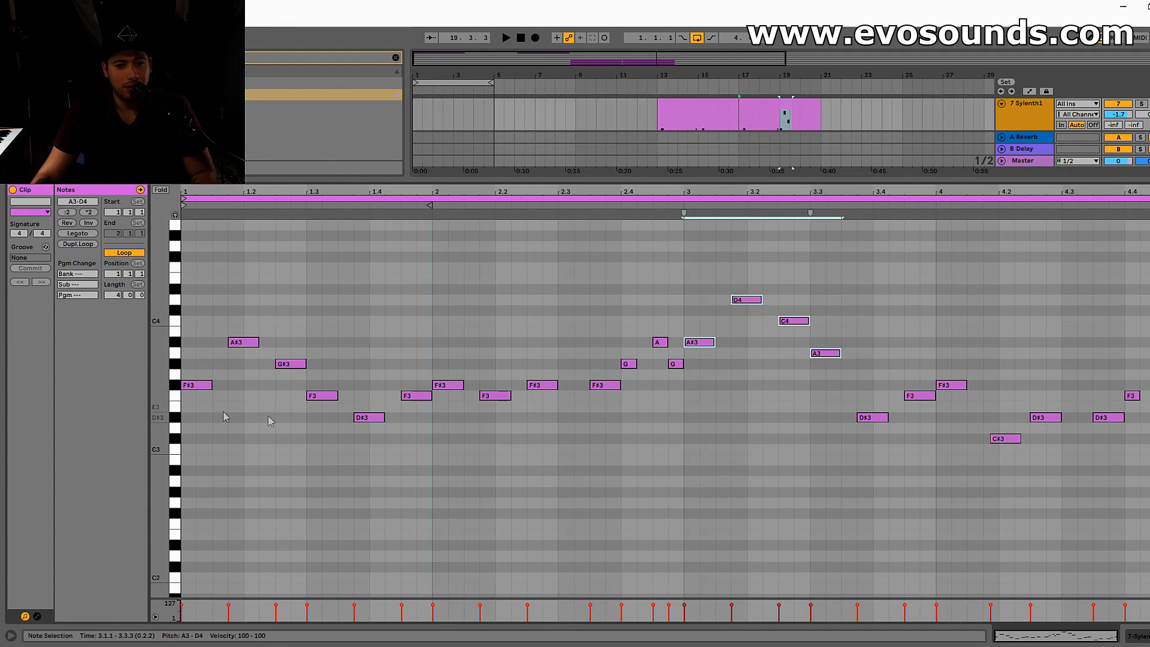
# Play the clip and raise the melody notes at 3.1.4 to D#4, 3.2.3 to C#4 and 3.3.1 to A#3.
pyautogui.press('space')
pyautogui.click(747, 299)
pyautogui.press('Up')
pyautogui.click(792, 322)
pyautogui.press('Up')
pyautogui.click(824, 353)
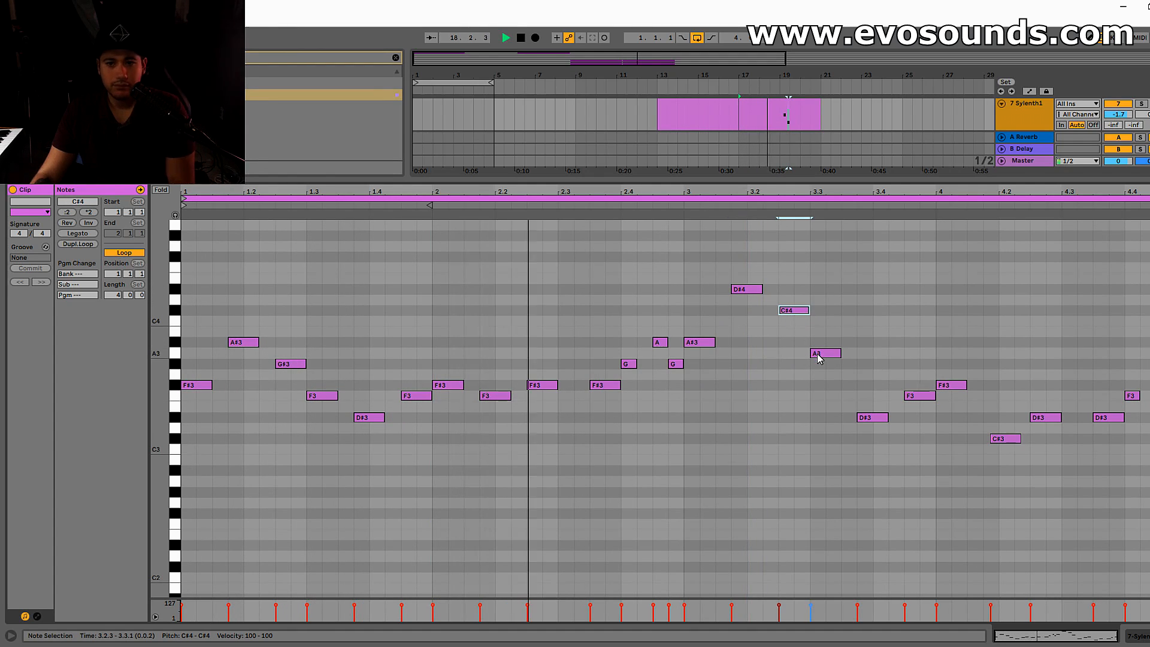
pyautogui.press('Up')
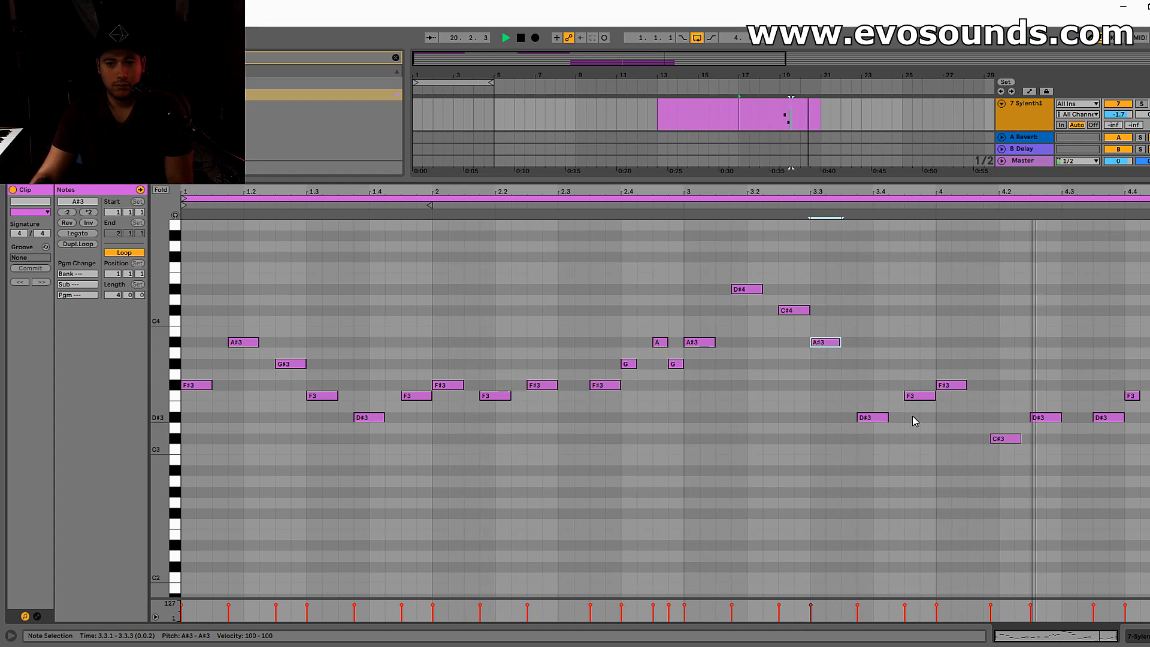
# Raise the melody note at 3.3.4 to G#3 and select the F3 note that follows it.
pyautogui.click(875, 418)
pyautogui.press('Up')
pyautogui.press('Up')
pyautogui.press('Up')
pyautogui.press('Up')
pyautogui.press('Up')
pyautogui.click(914, 397)
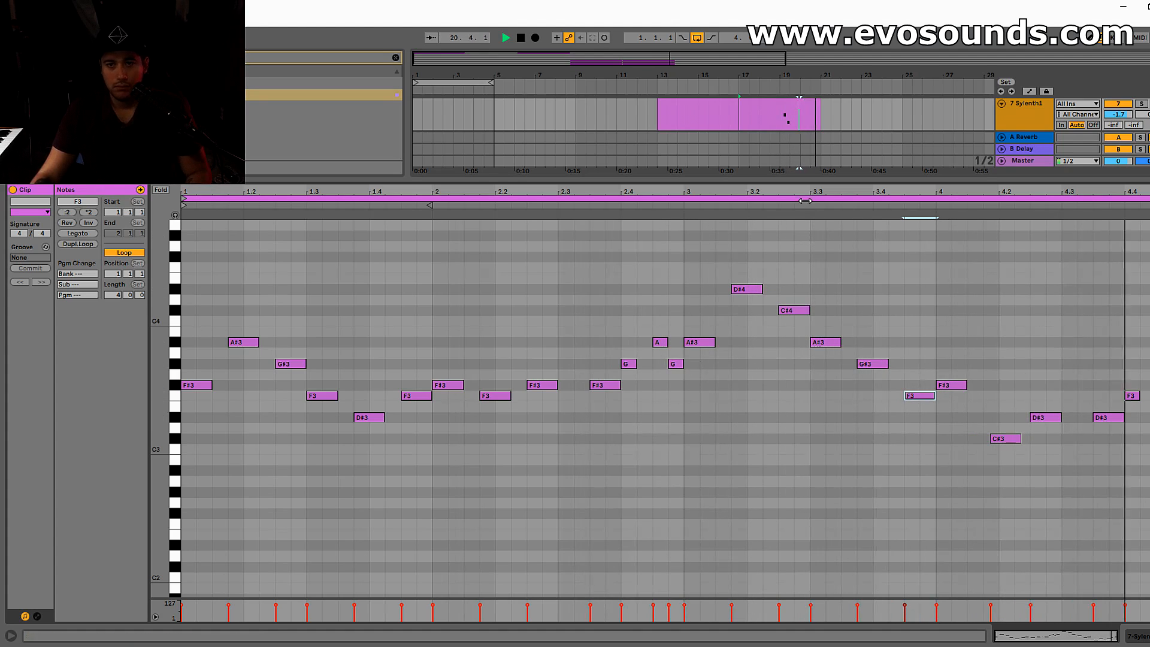
# Close the note editor and select the second melody clip on track 7 in the arrangement to review it.
pyautogui.doubleClick(808, 177)
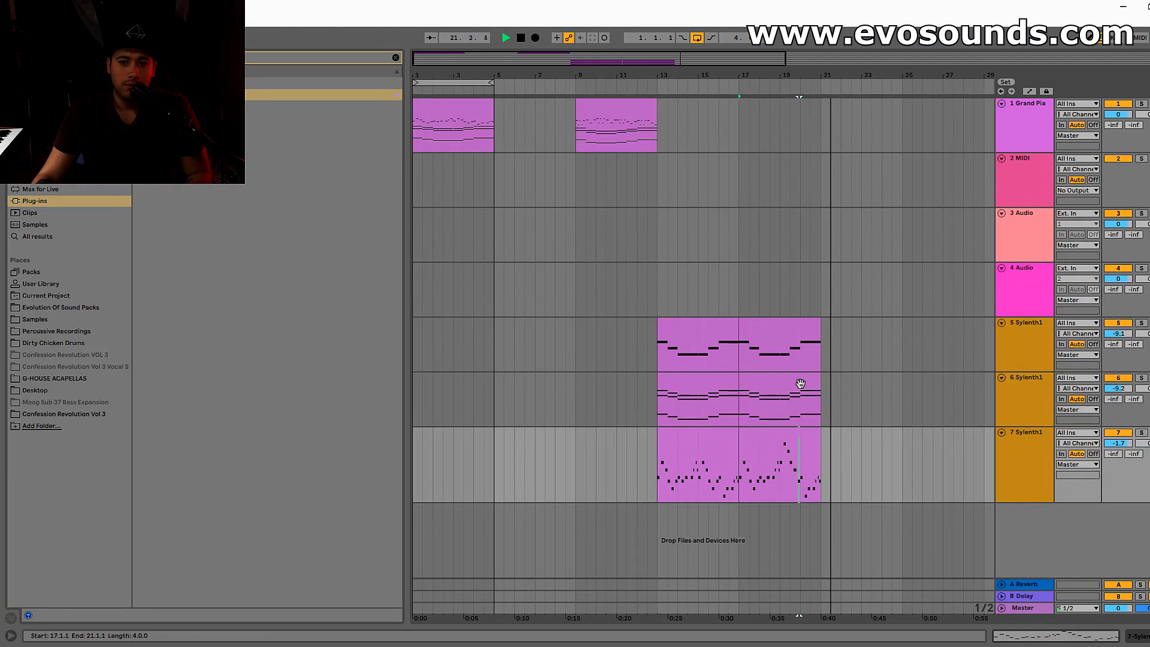
pyautogui.click(717, 433)
pyautogui.click(750, 435)
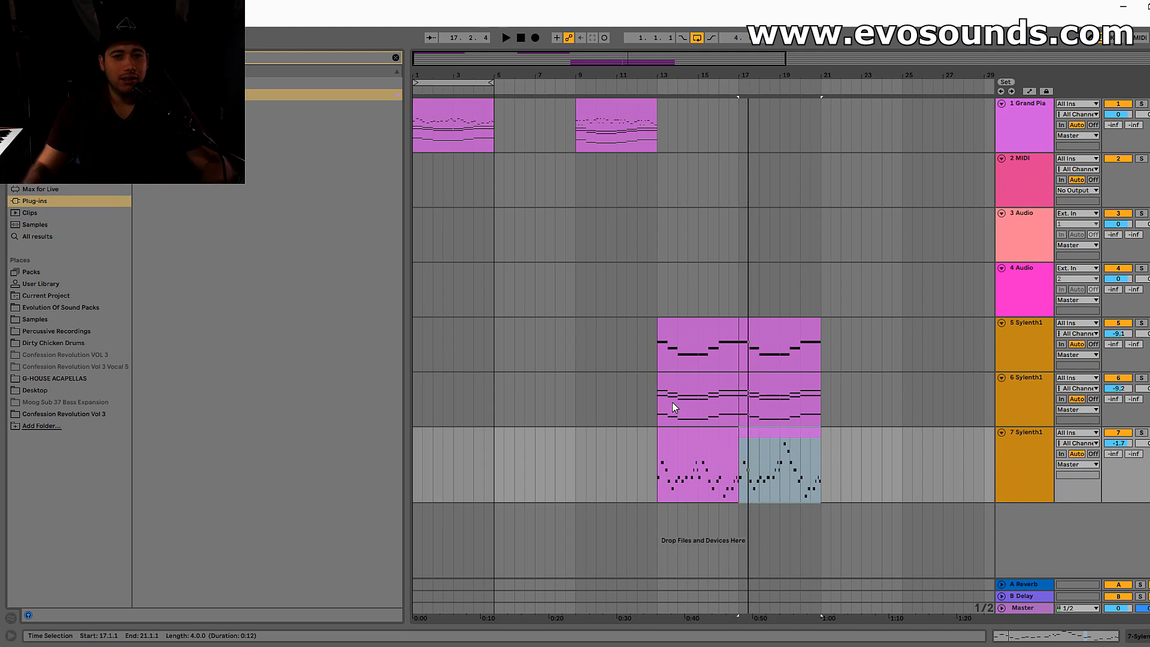
# Open the first Grand Piano clip at bar 1 and enlarge its note editor to examine the melody over the chords.
pyautogui.doubleClick(444, 102)
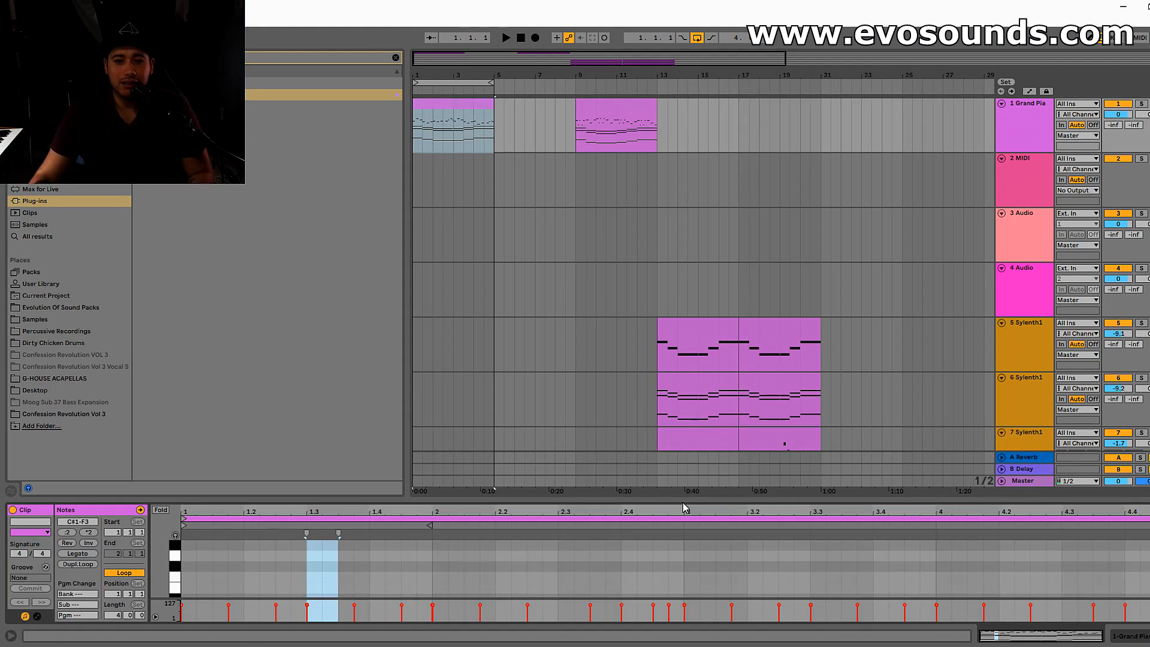
pyautogui.moveTo(693, 499); pyautogui.dragTo(698, 265)
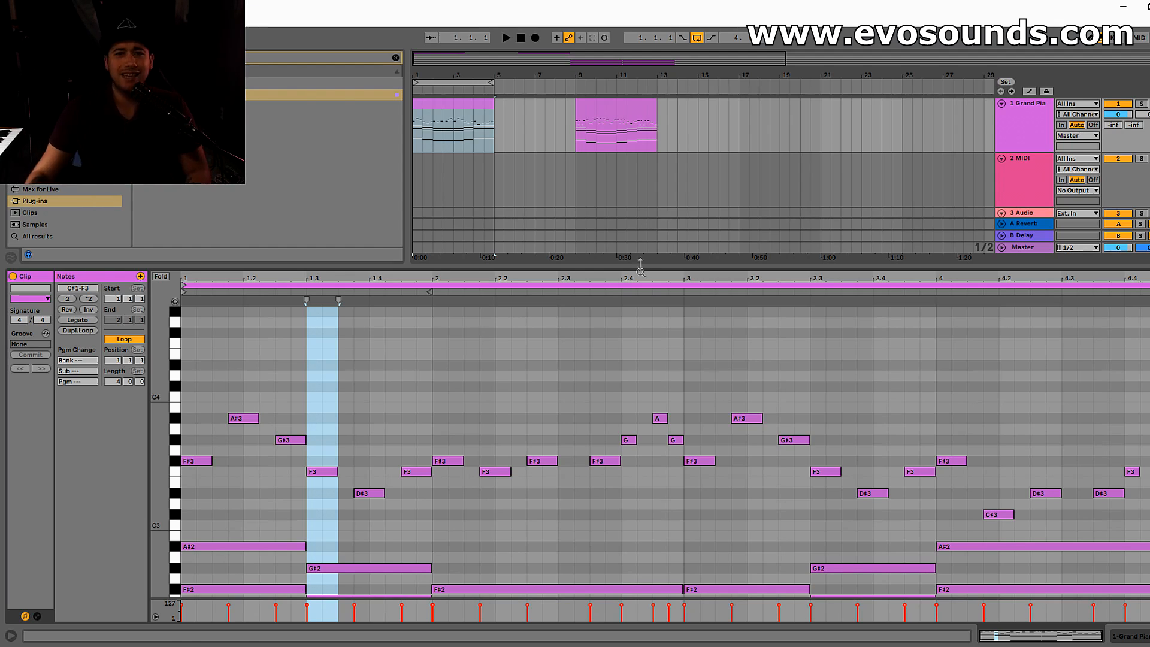
# Select the first clip on Sylenth1 track 5 and play the arrangement from bar 13.
pyautogui.scroll(-5, 613, 146)
pyautogui.click(695, 120)
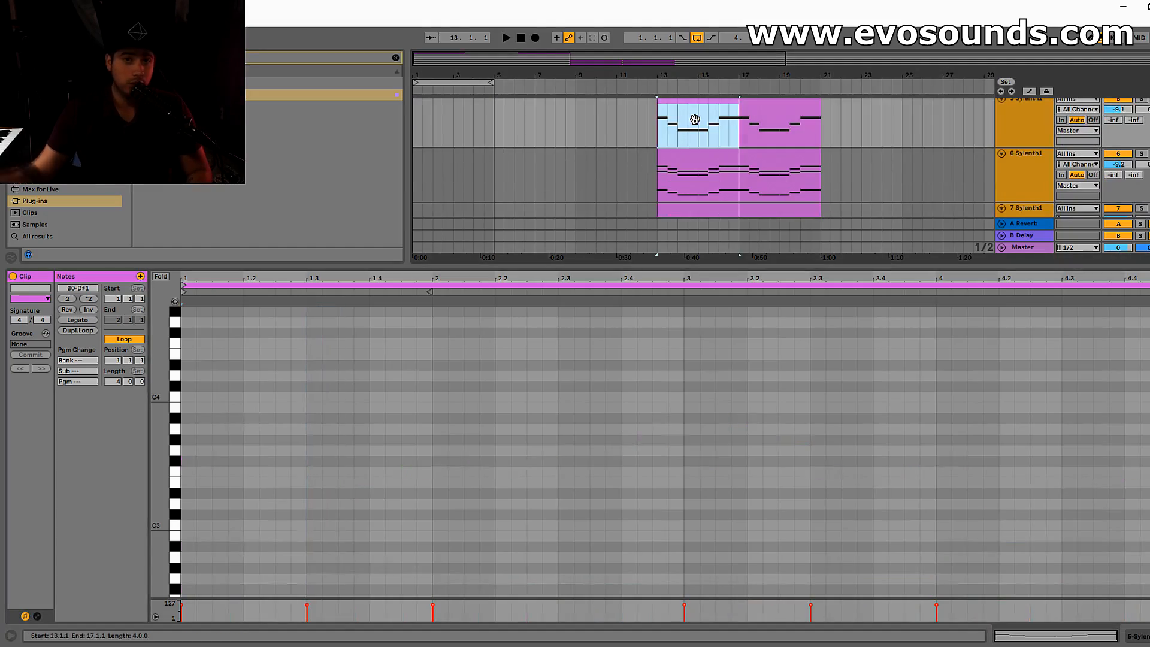
pyautogui.press('space')
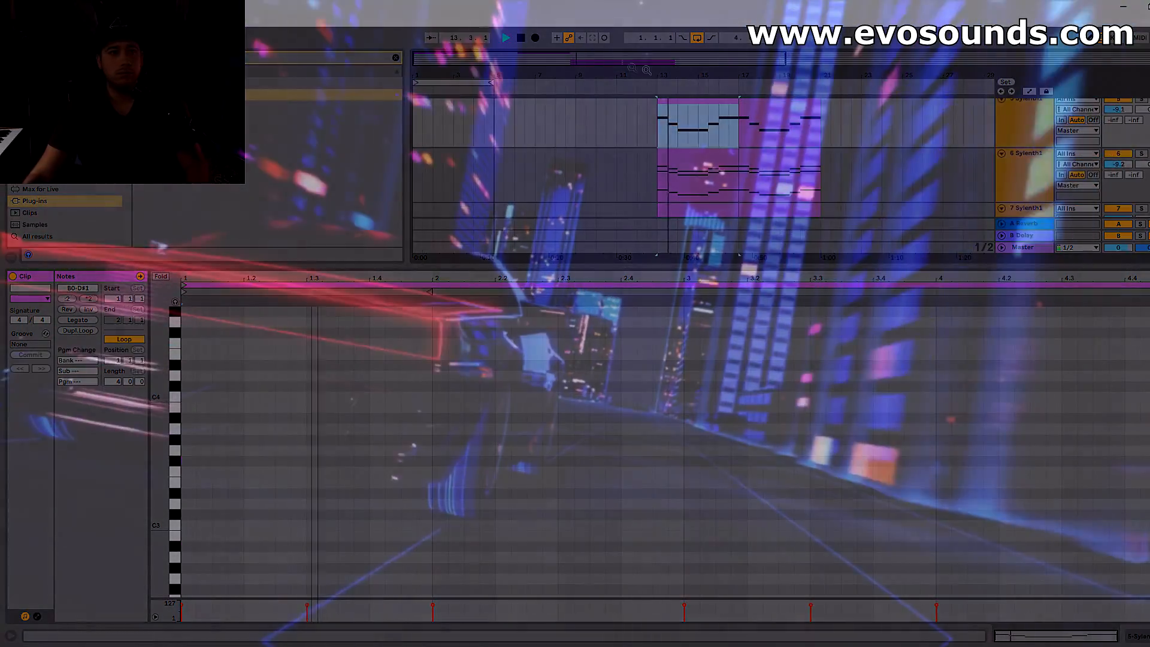